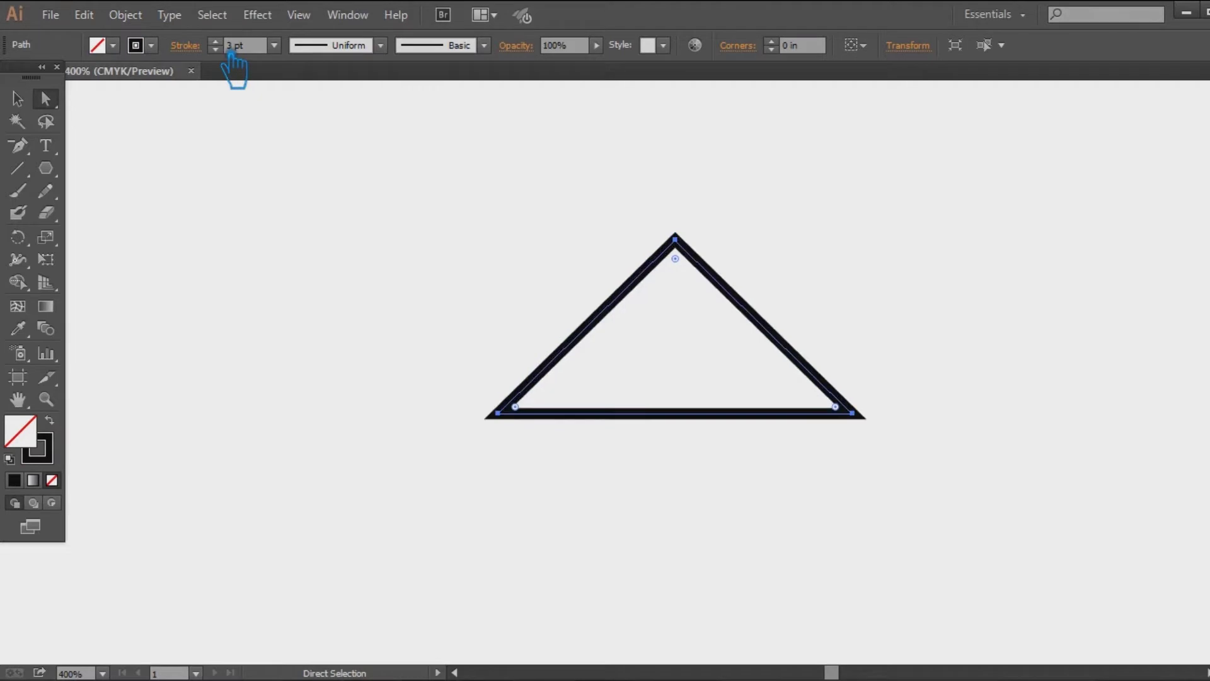
Step: Remove the triangle's bottom edge by adding an anchor point on it and deleting that point, leaving an open roof shape
key(p)
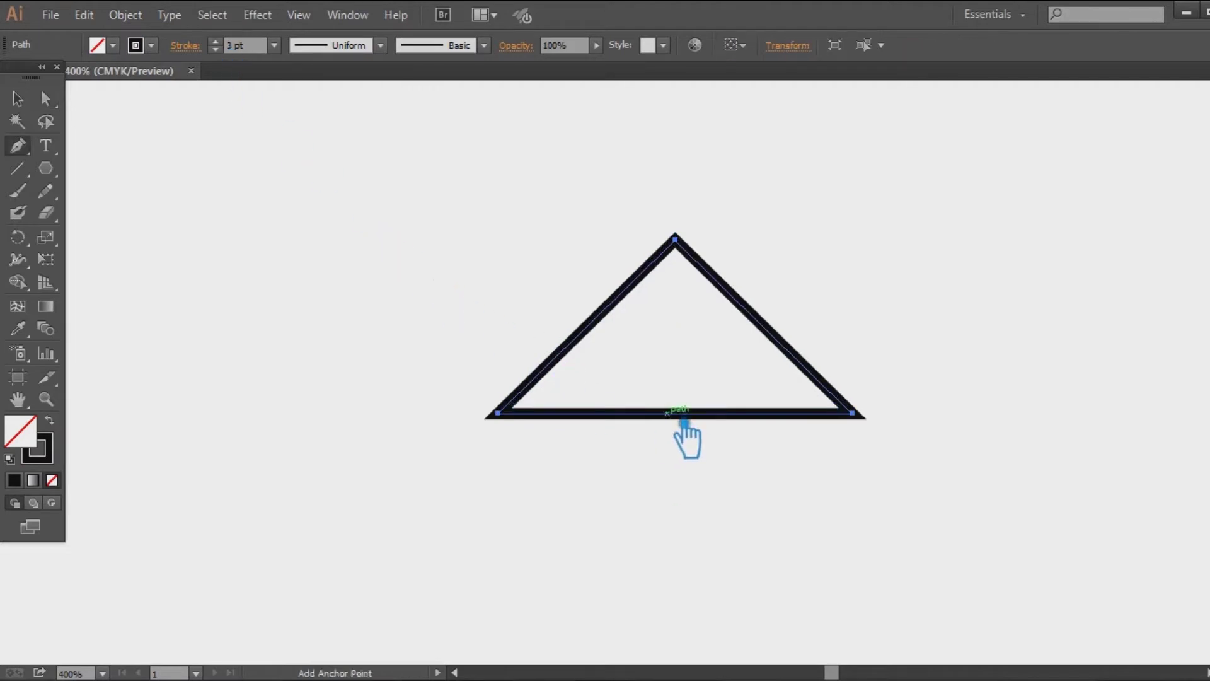
click(668, 414)
key(Delete)
click(19, 99)
click(319, 188)
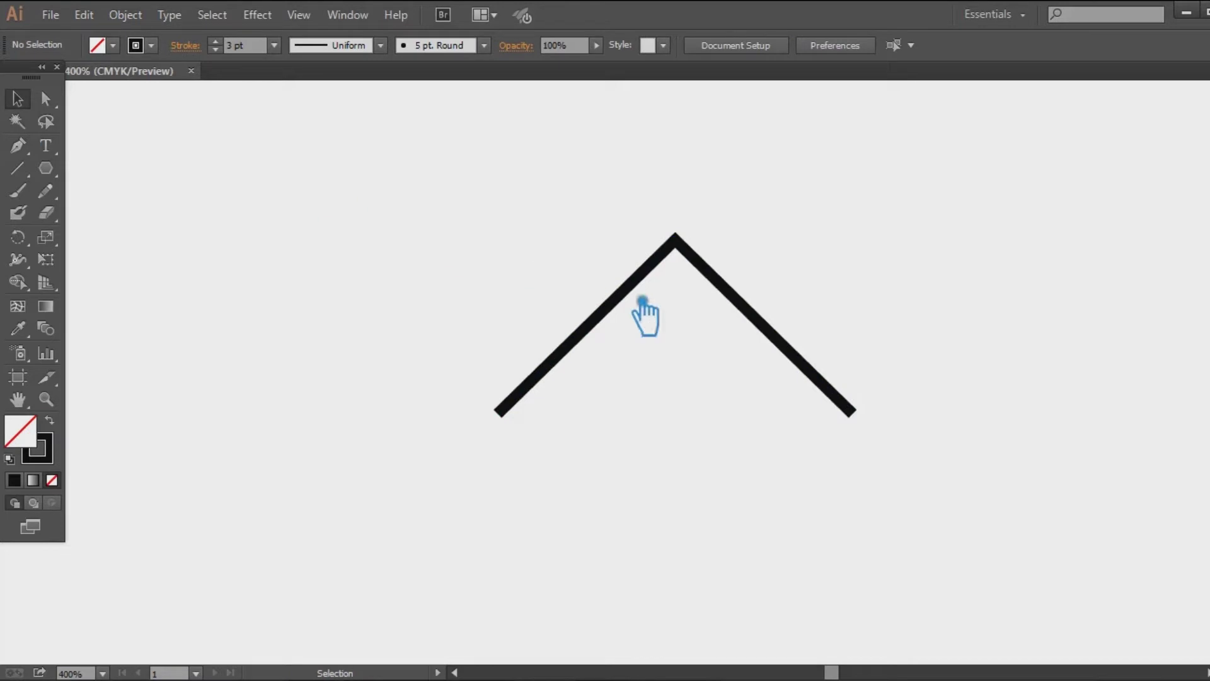
Step: Duplicate the open roof shape horizontally so the copy overlaps the original's left slope
click(799, 355)
key(ctrl+c)
click(756, 410)
drag(795, 351, 606, 350)
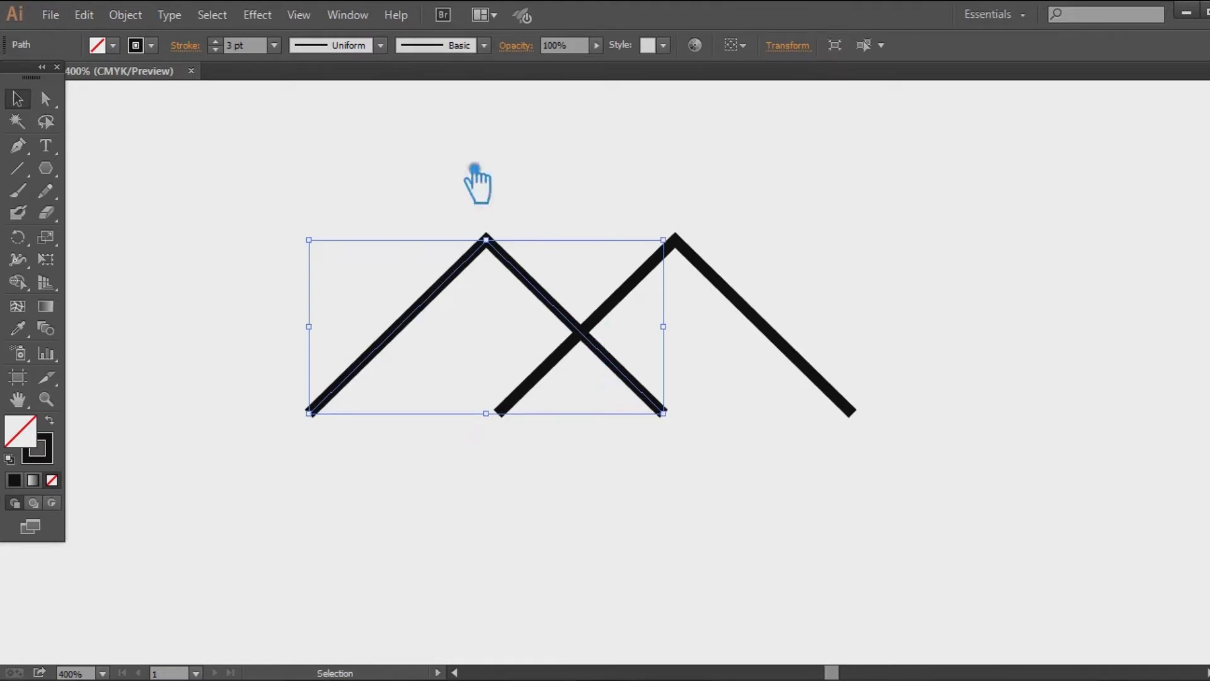
click(462, 132)
Step: Show the rulers and place a horizontal guide along the lower ends of both roofs
key(ctrl+r)
drag(388, 101, 521, 421)
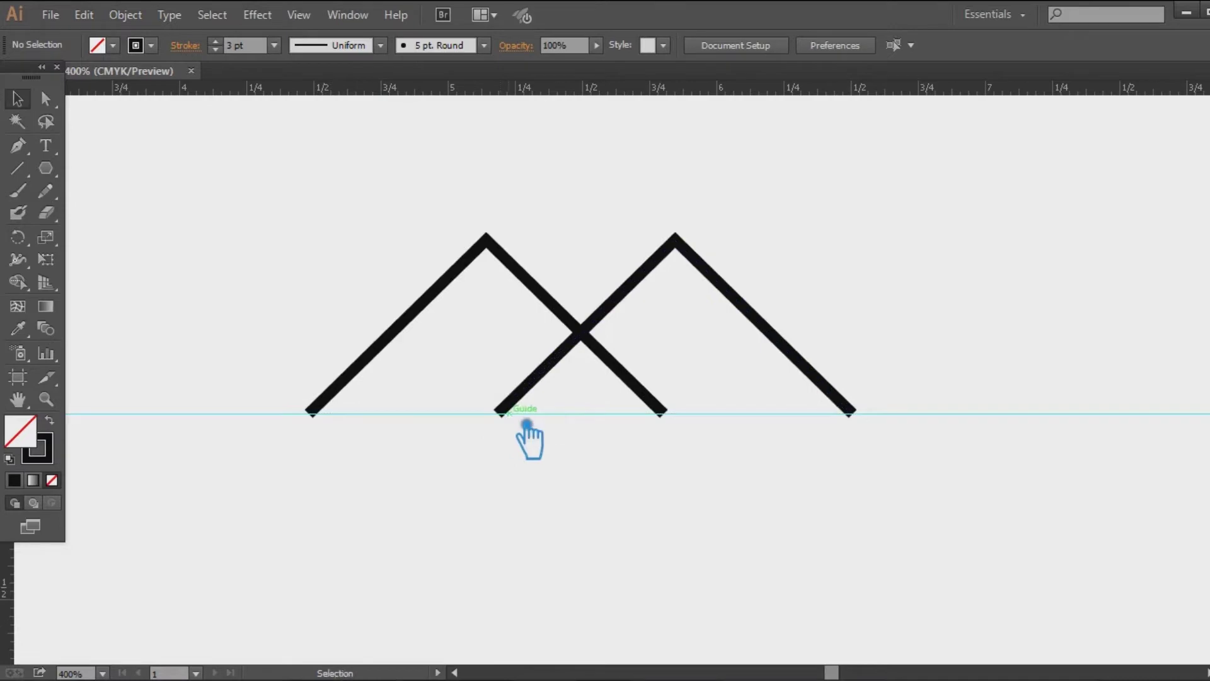
key(ctrl+z)
drag(286, 95, 370, 416)
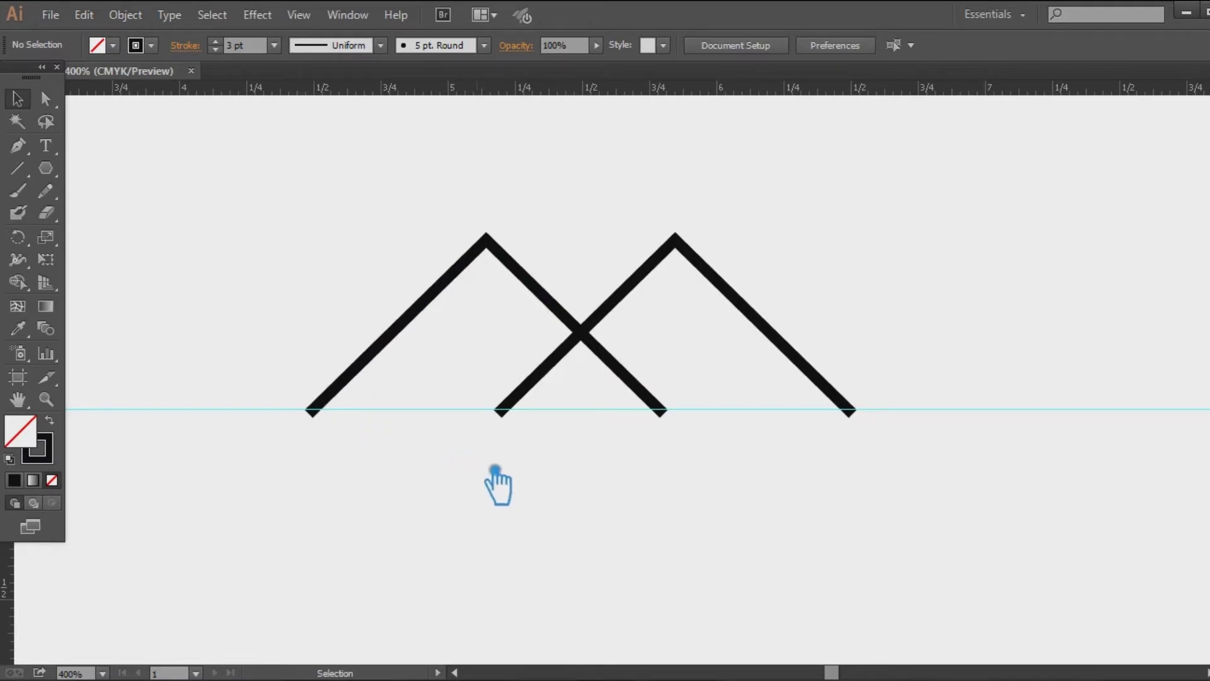
Step: Scale down the left roof proportionally, keeping its lower left end in place on the guide
click(555, 293)
drag(675, 252, 627, 303)
click(919, 280)
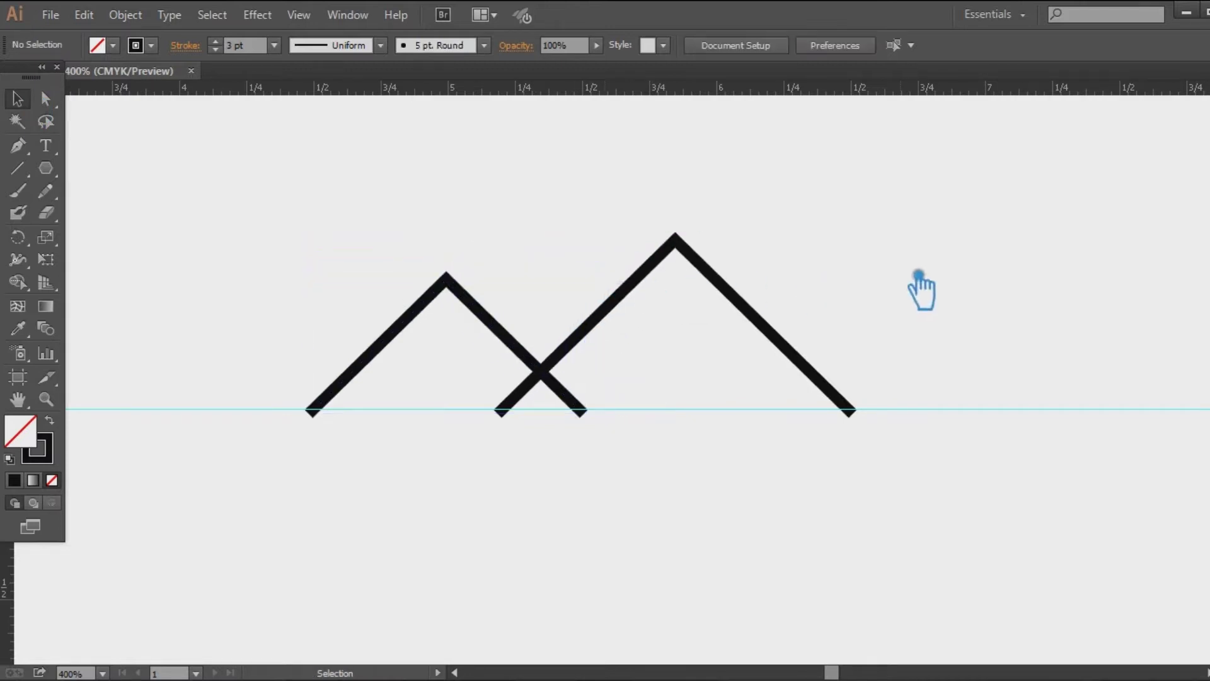
click(545, 364)
click(500, 513)
Step: Extend the small roof's lower left end with a straight horizontal Pen line about 1.03 in long to the left
key(space)
drag(506, 523, 819, 538)
click(18, 146)
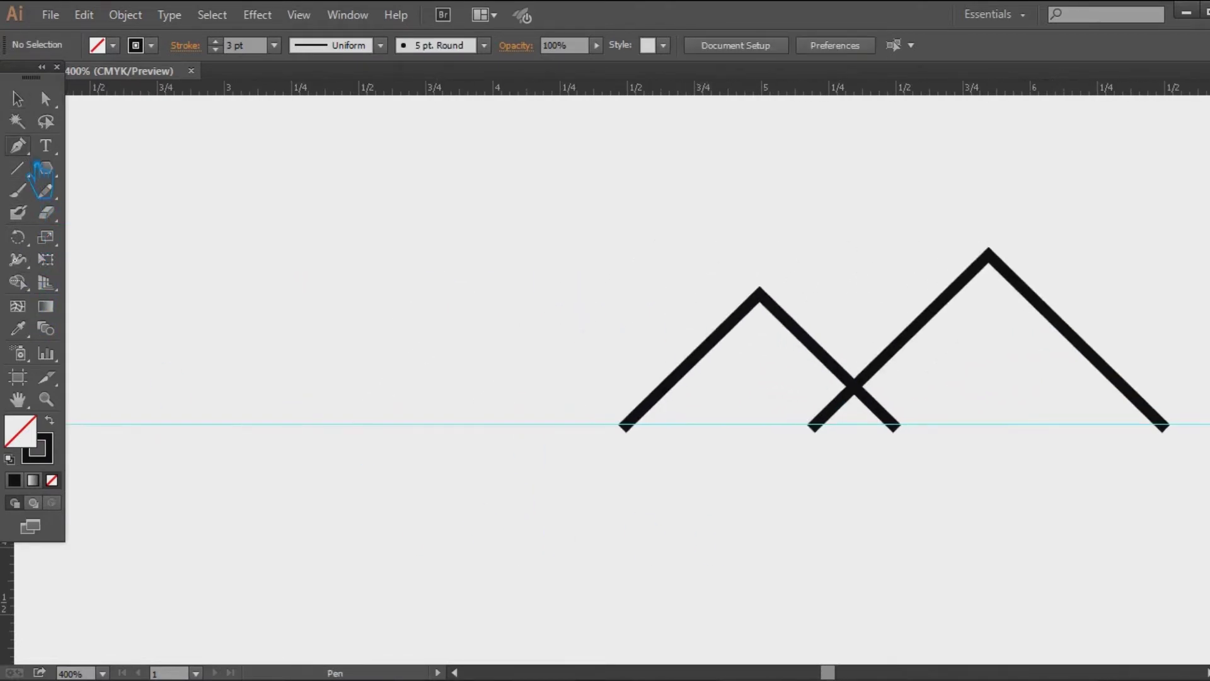
click(623, 428)
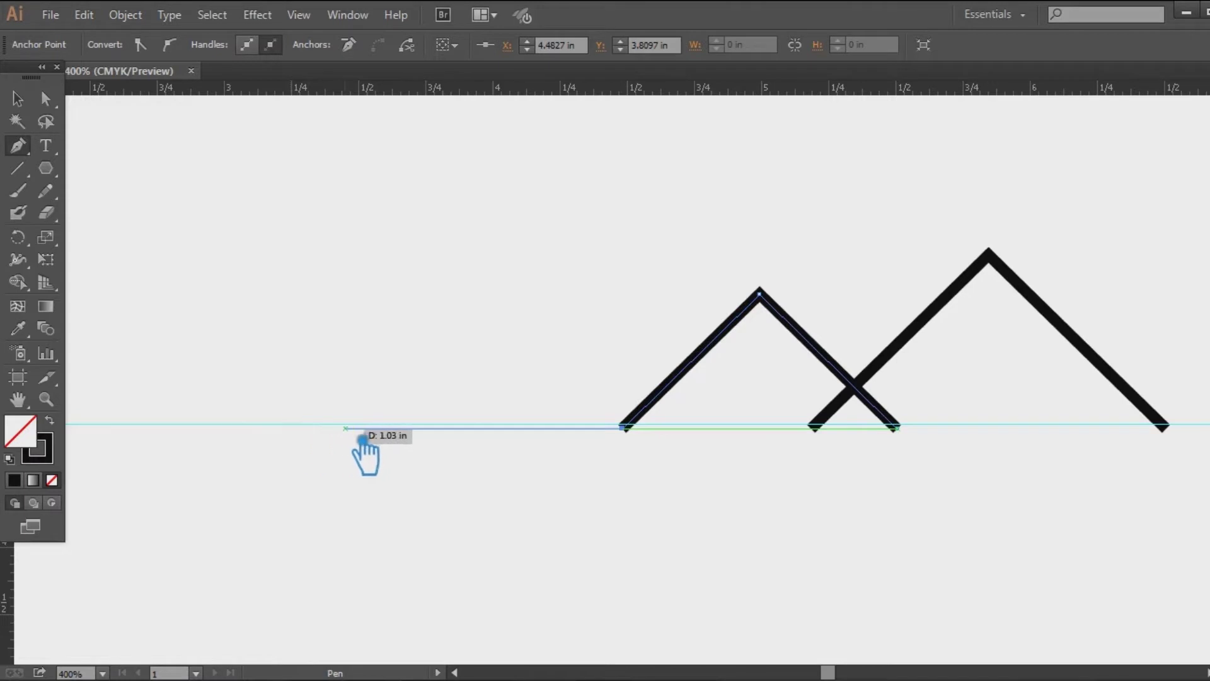
click(345, 428)
click(17, 99)
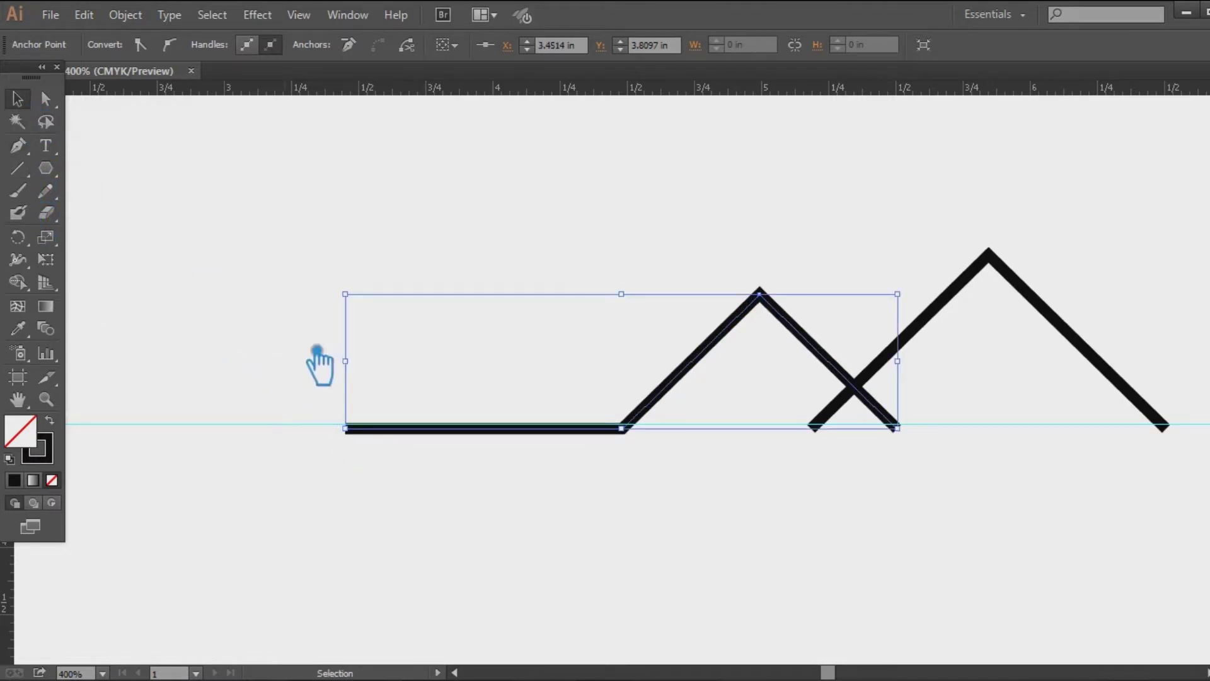
Step: Add an anchor point on the small roof's right slope where it crosses the large roof
key(space)
drag(954, 548, 794, 558)
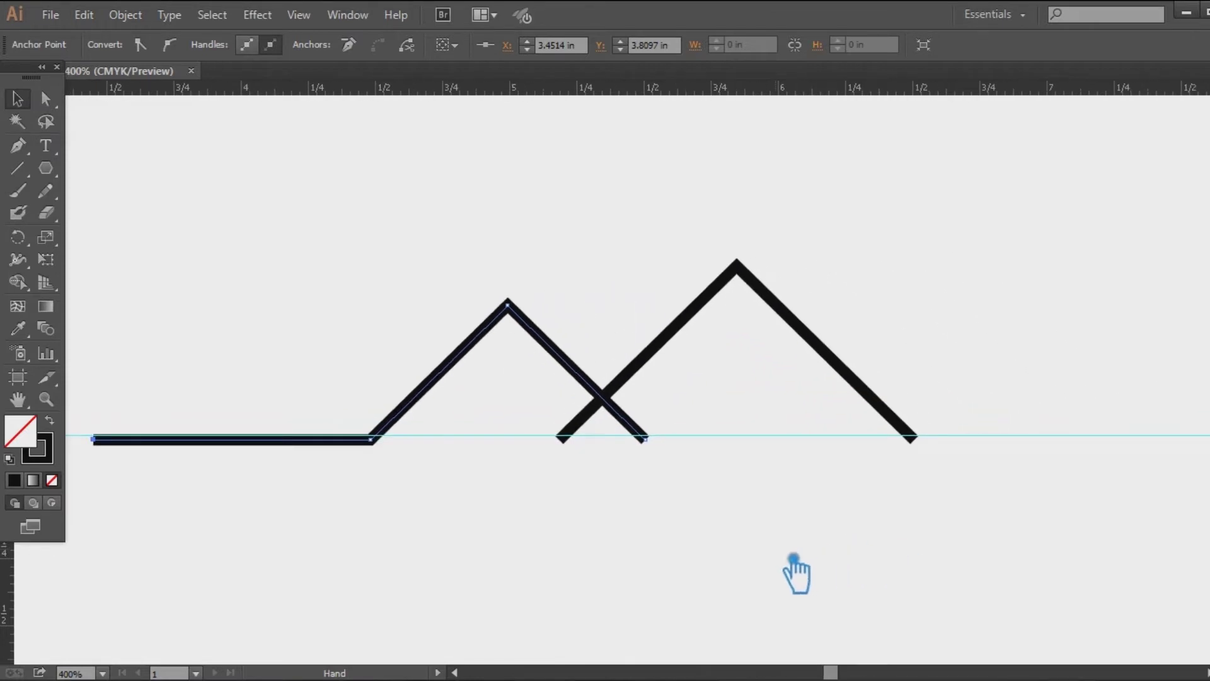
key(p)
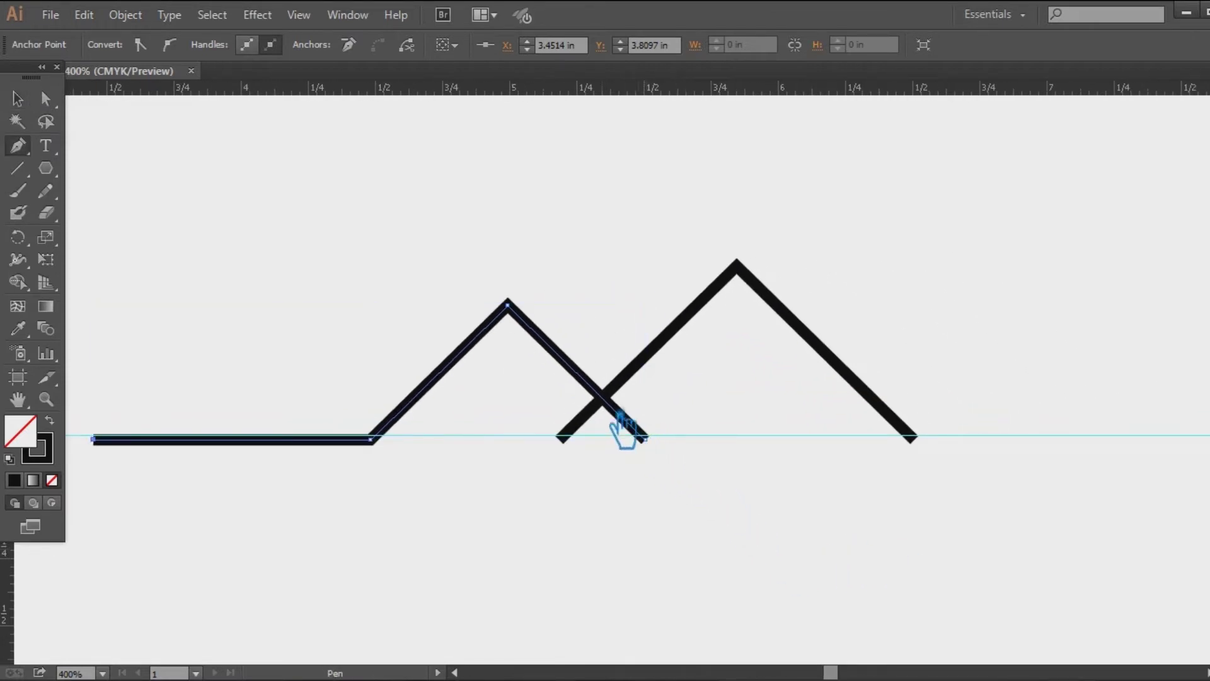
click(621, 409)
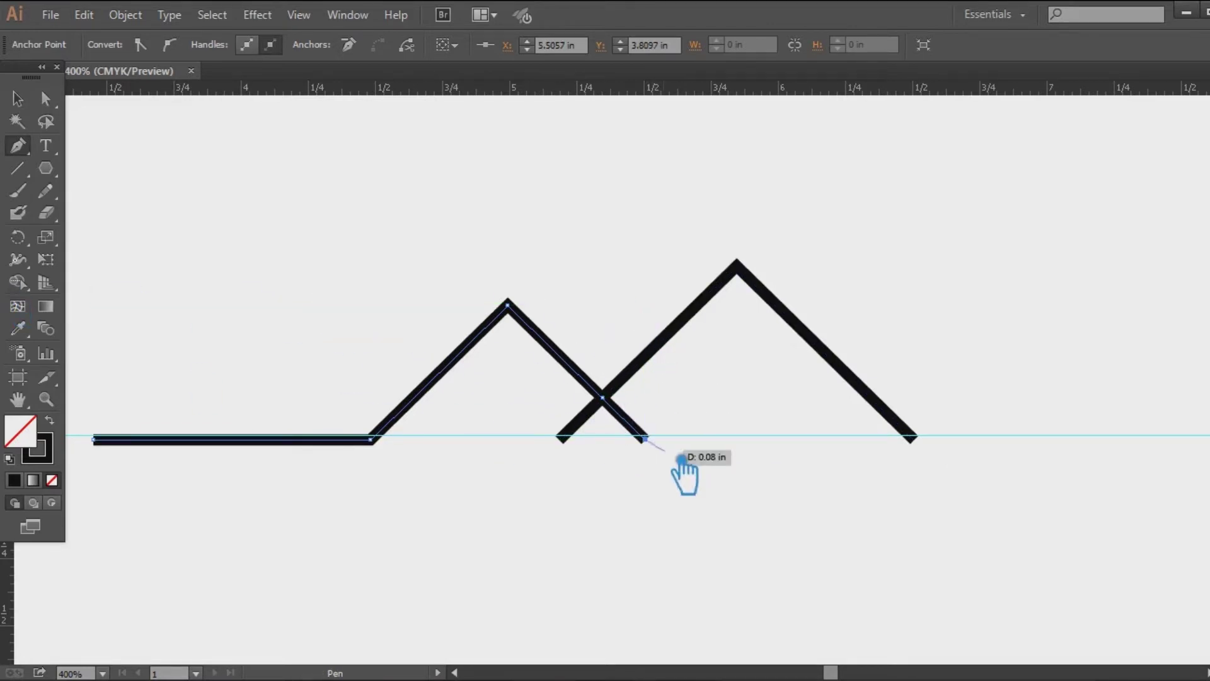
right_click(670, 453)
click(664, 454)
click(25, 100)
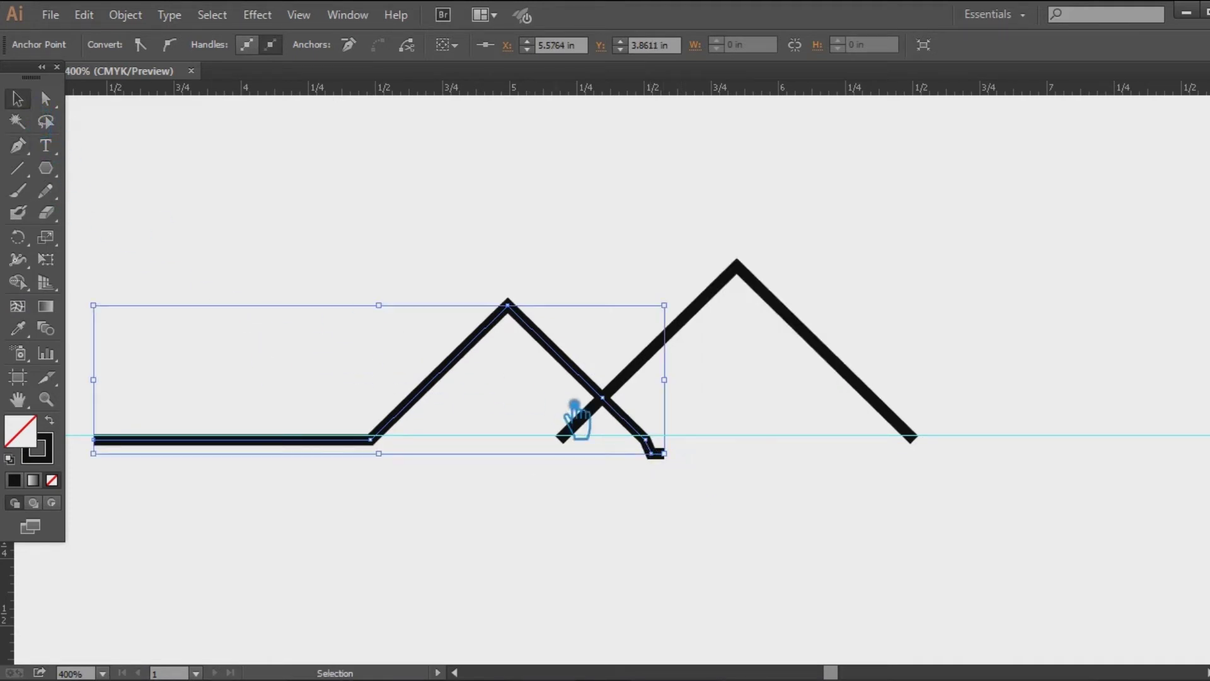
Step: Delete the small roof's lower right end anchor point so its slope stops at the large roof
key(minus)
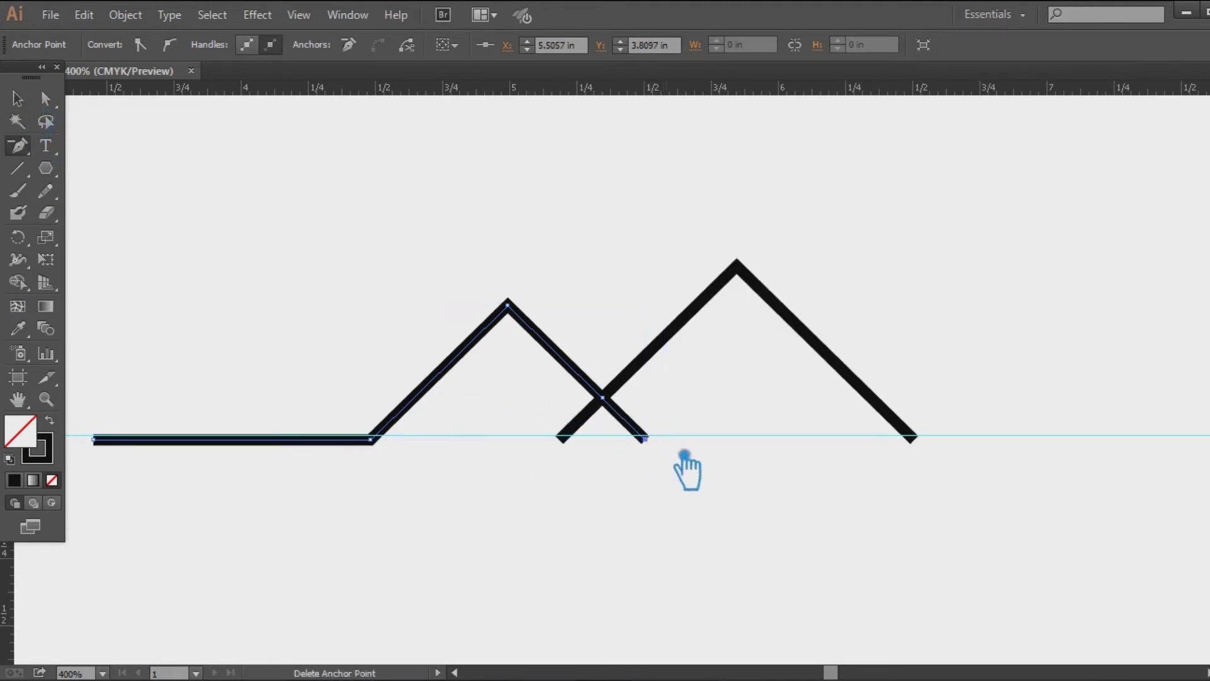
drag(26, 149, 106, 191)
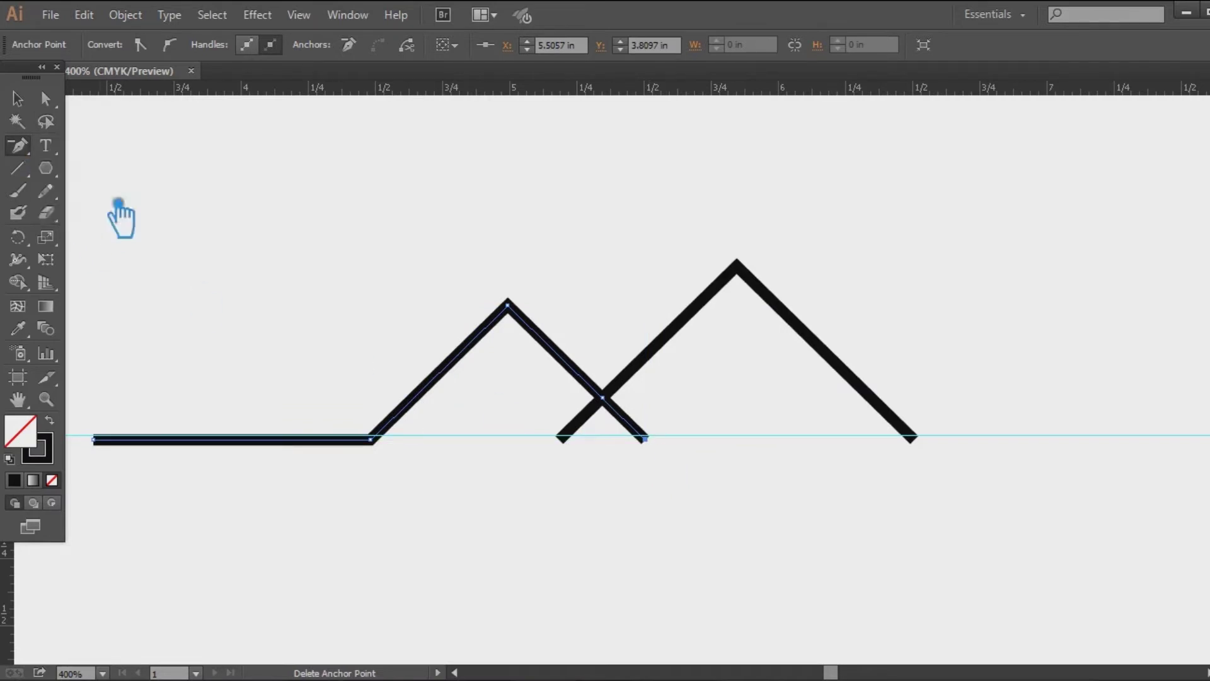
click(646, 440)
key(v)
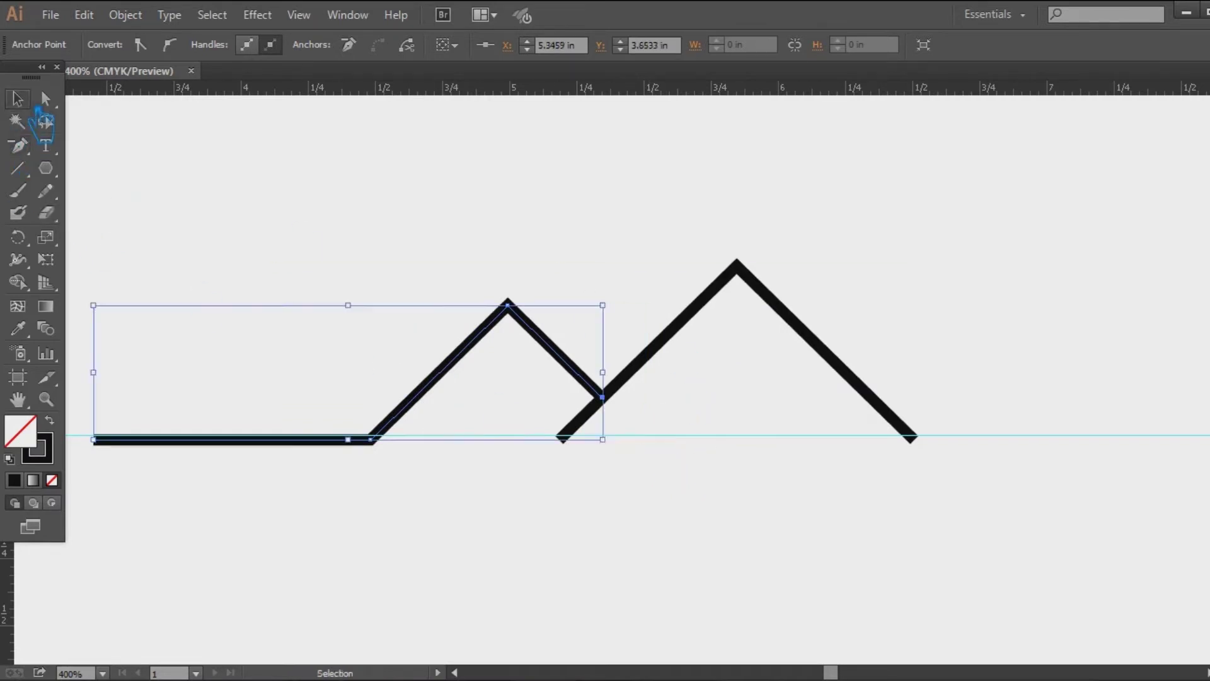
click(888, 235)
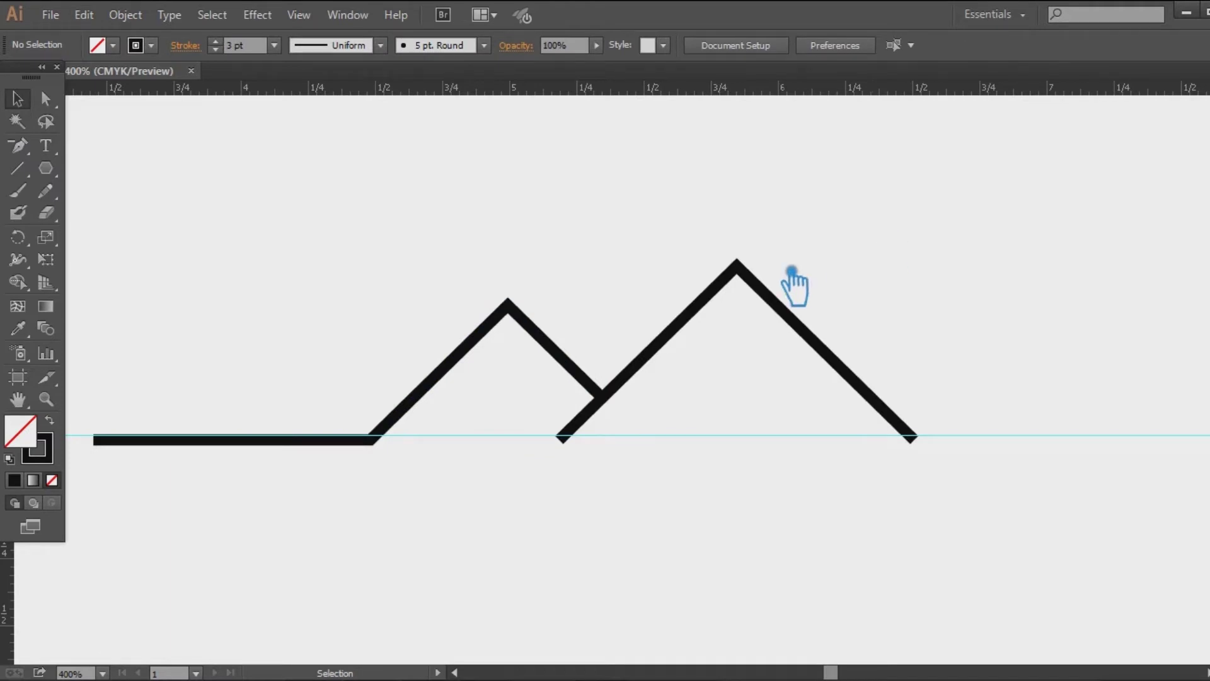
Step: Move both anchor points of the horizontal base line up onto the guide
click(212, 443)
key(a)
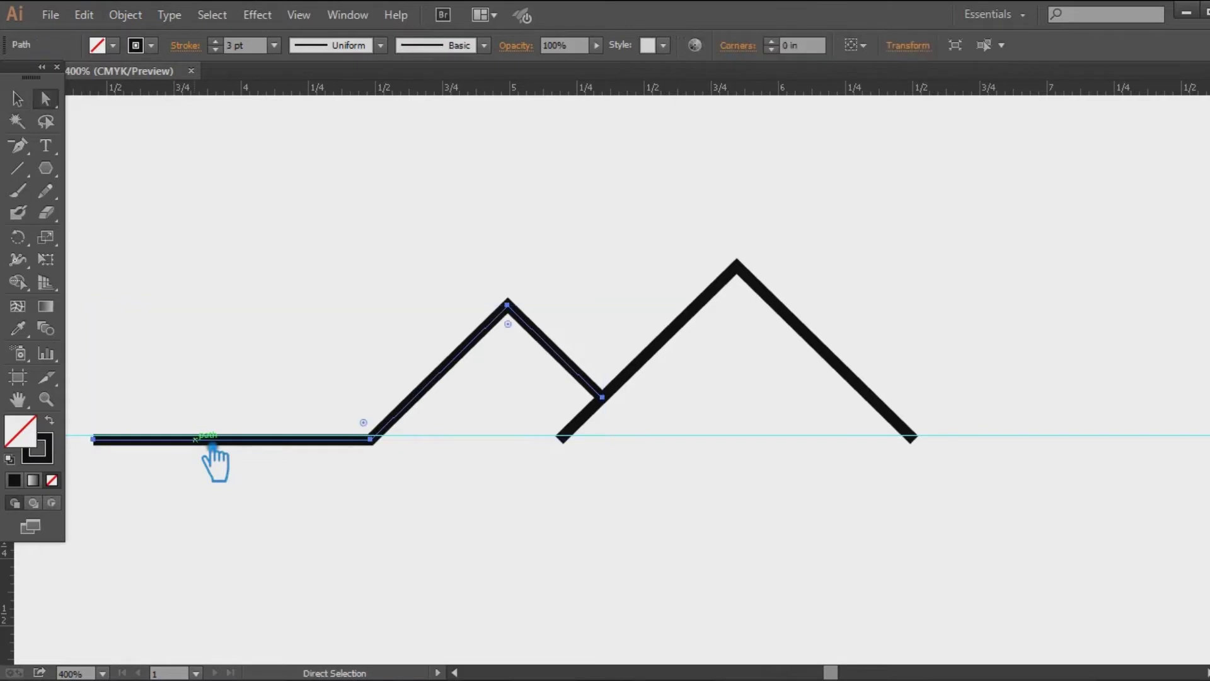
click(94, 440)
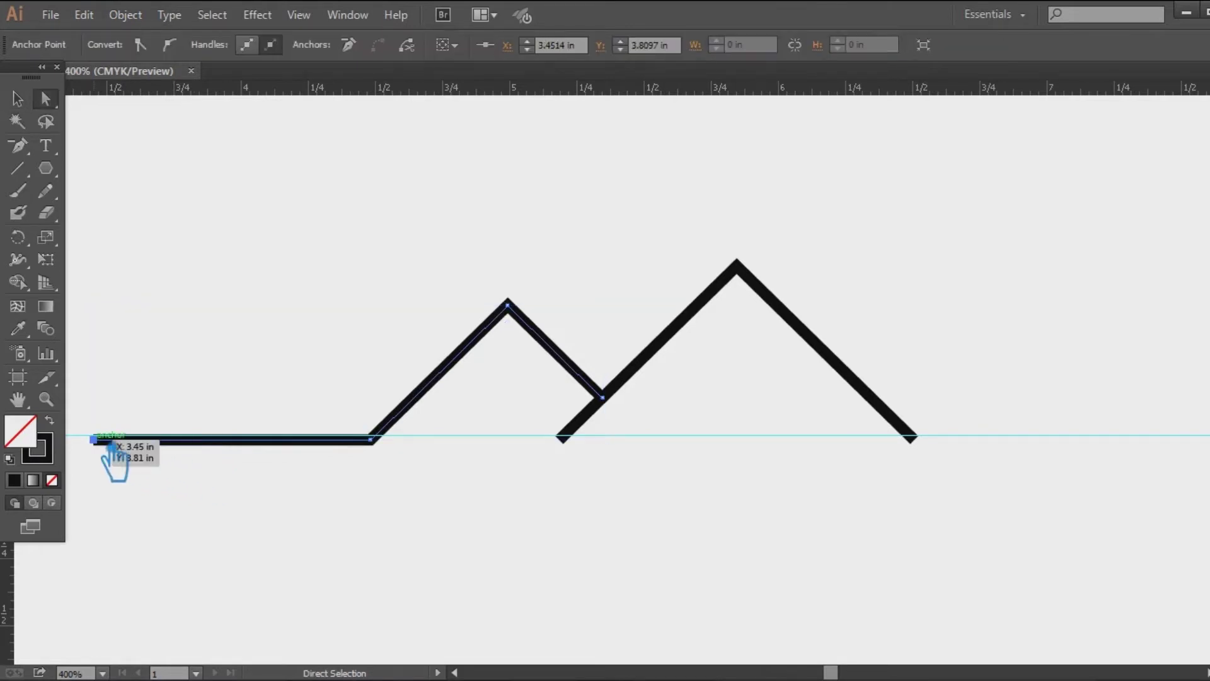
shift+click(370, 439)
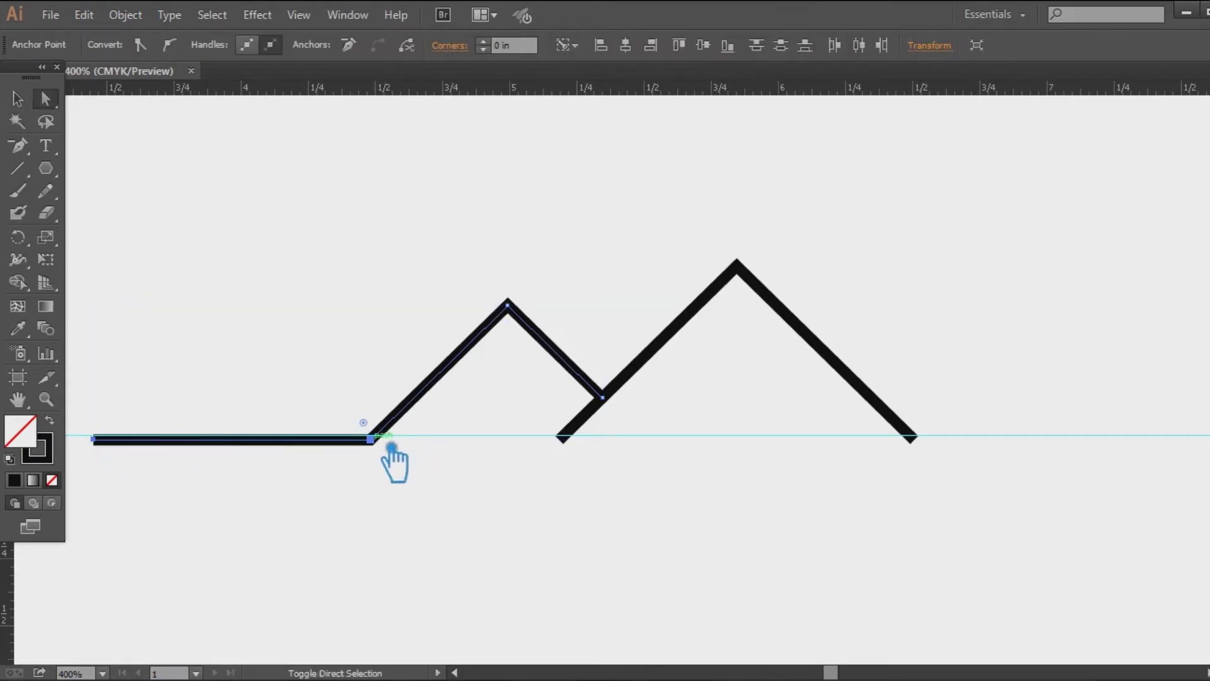
drag(370, 439, 371, 435)
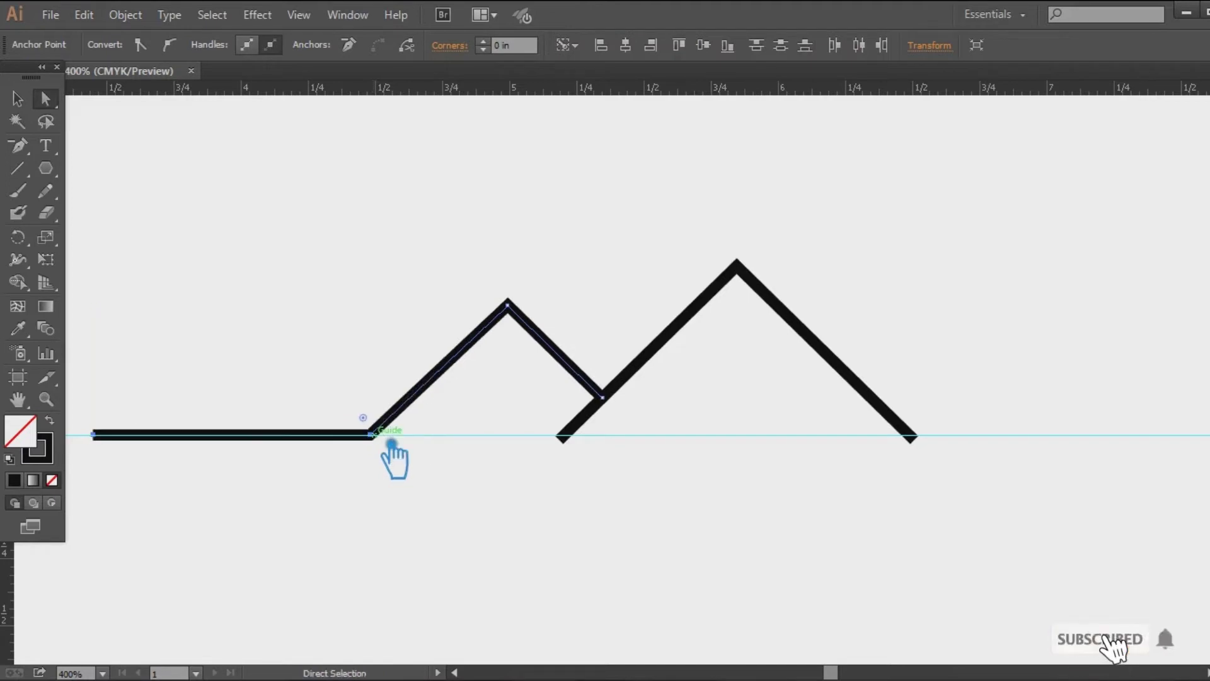
click(537, 516)
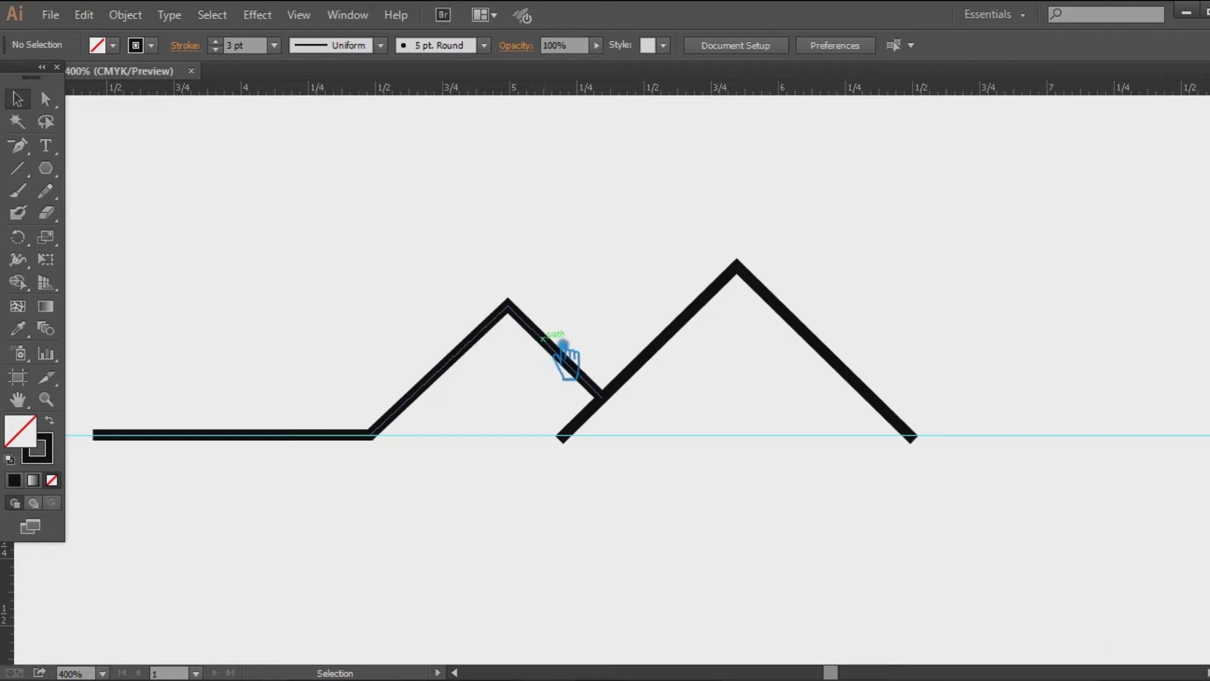
Step: Create a copy of the small roof path reflected on the vertical axis and place it against the large roof's right slope
right_click(547, 339)
mouse_move(693, 586)
click(833, 489)
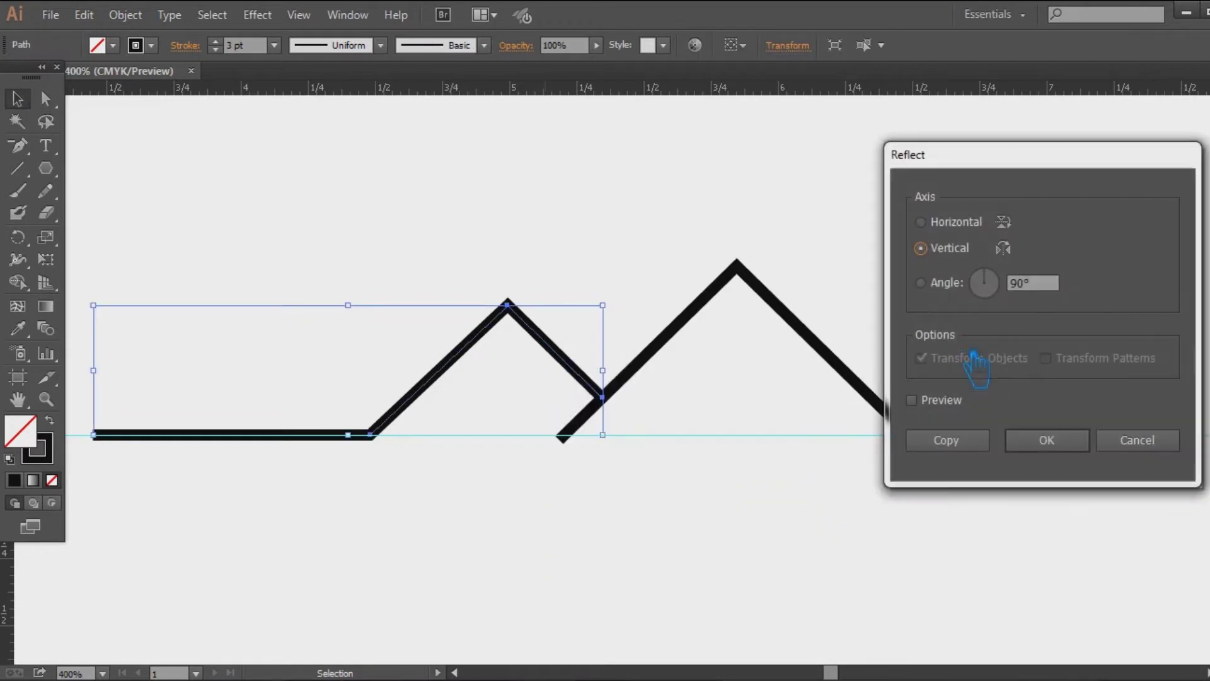
click(921, 401)
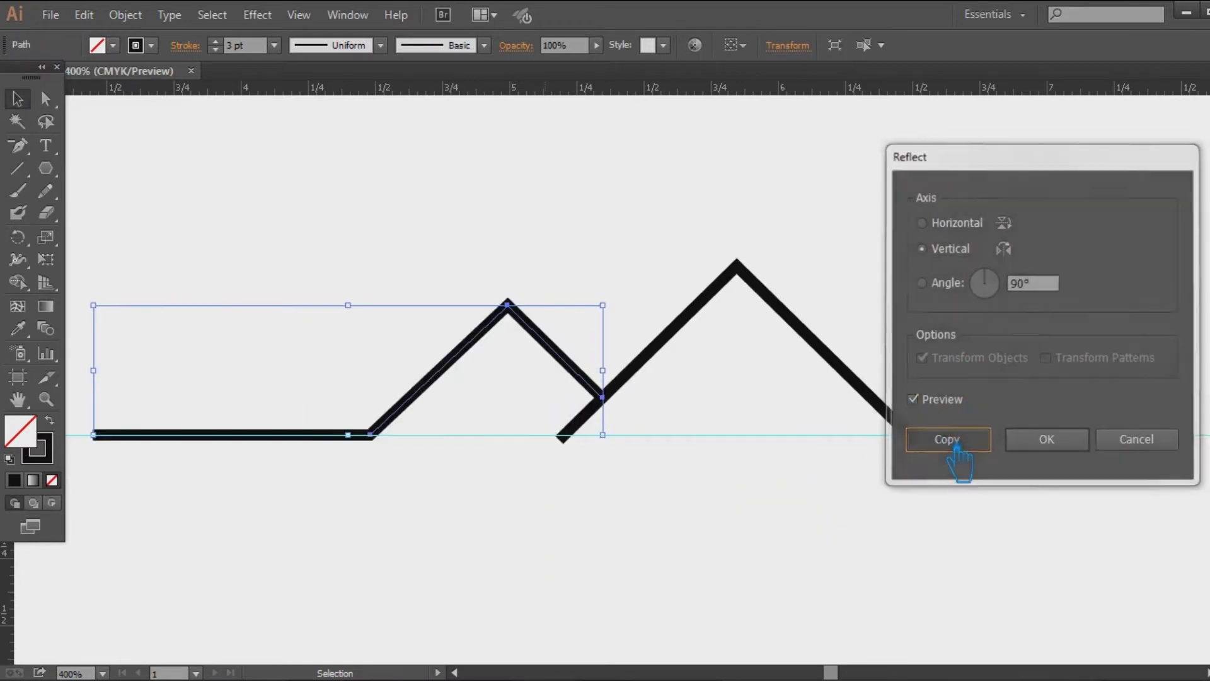
click(948, 441)
click(197, 160)
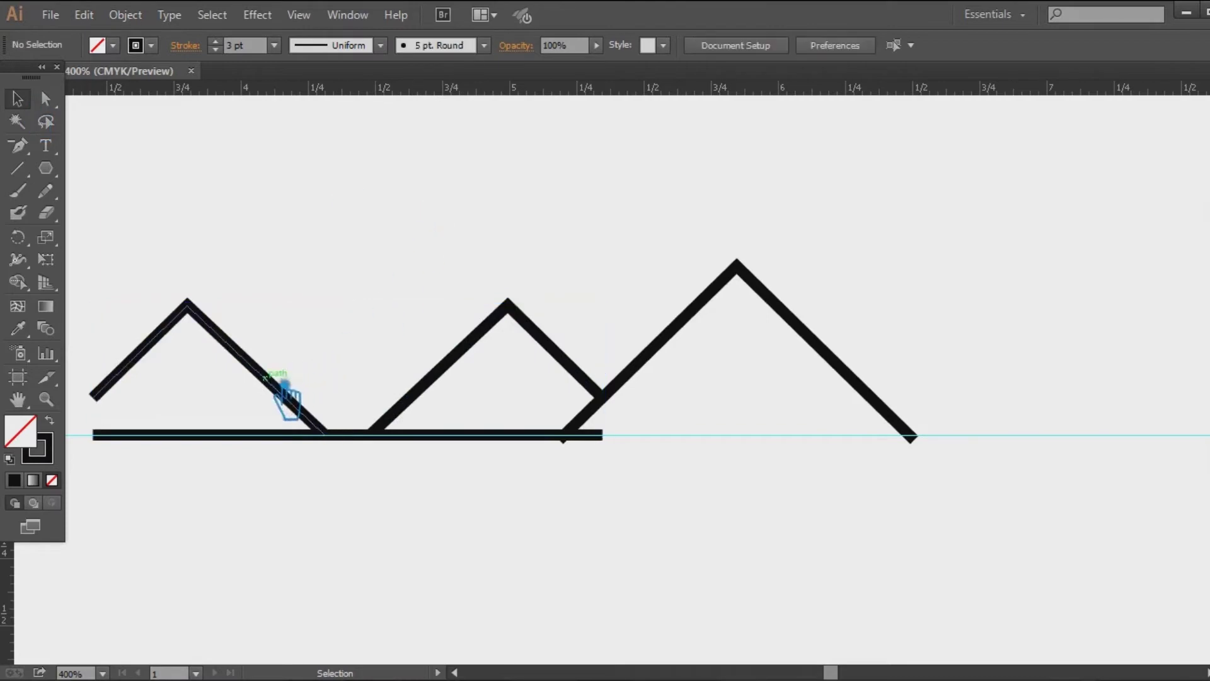
drag(285, 388, 1061, 393)
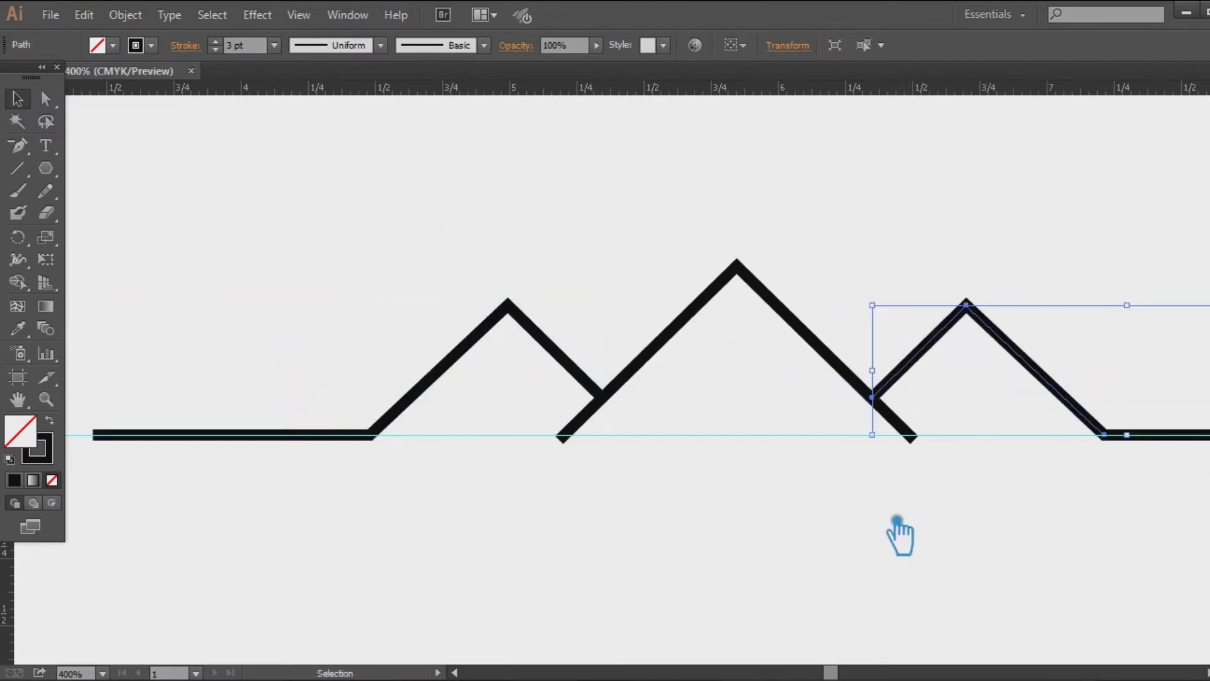
Step: Raise the central roof's apex anchor point slightly to make the roof taller
key(ctrl+minus)
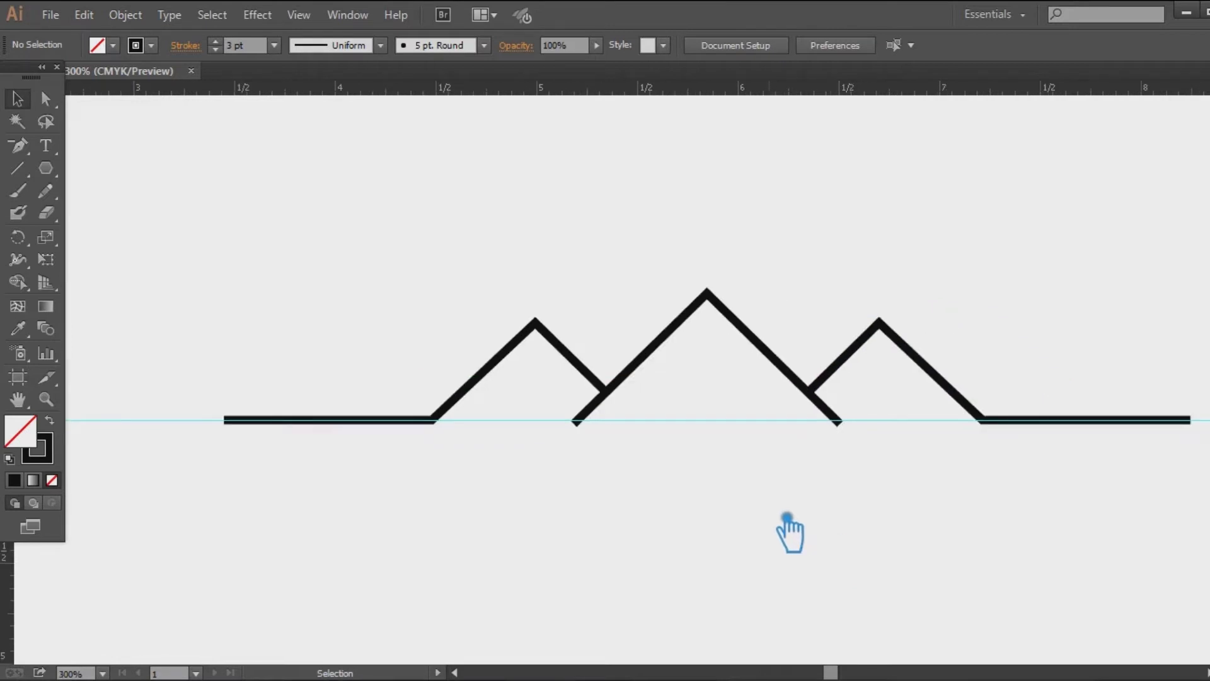
key(a)
click(708, 293)
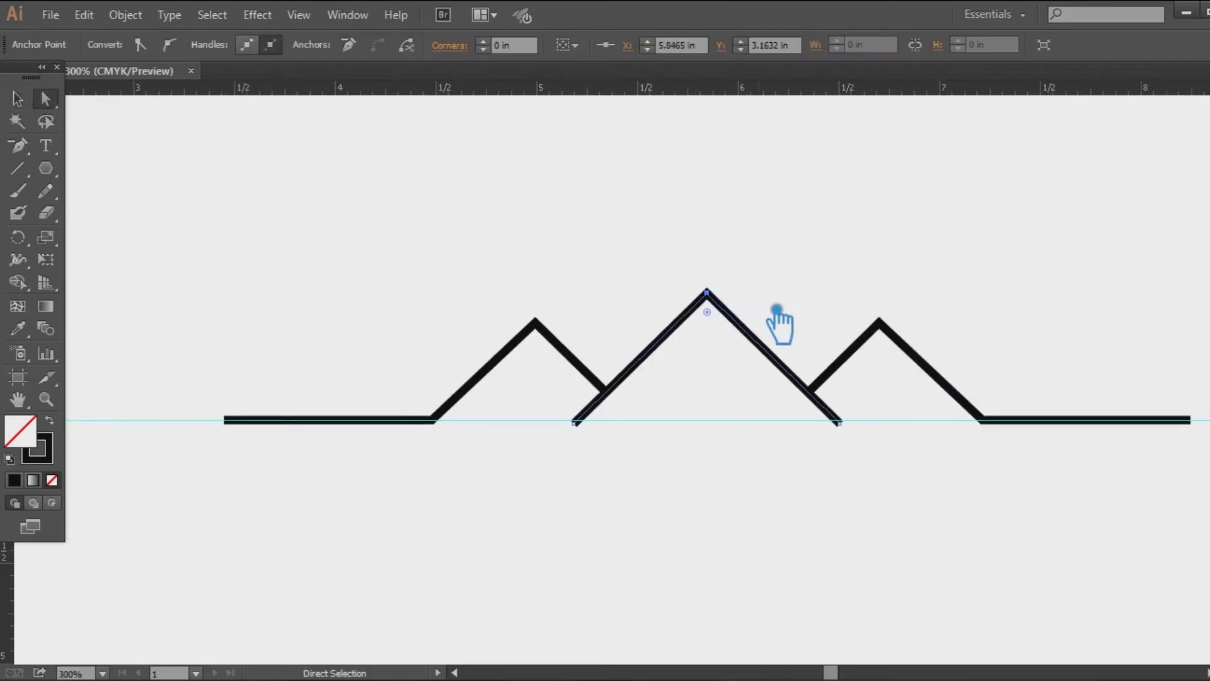
key(Up)
key(Up)
key(Up)
key(Up)
key(Up)
key(Up)
key(Up)
key(Up)
key(Up)
key(Up)
key(Up)
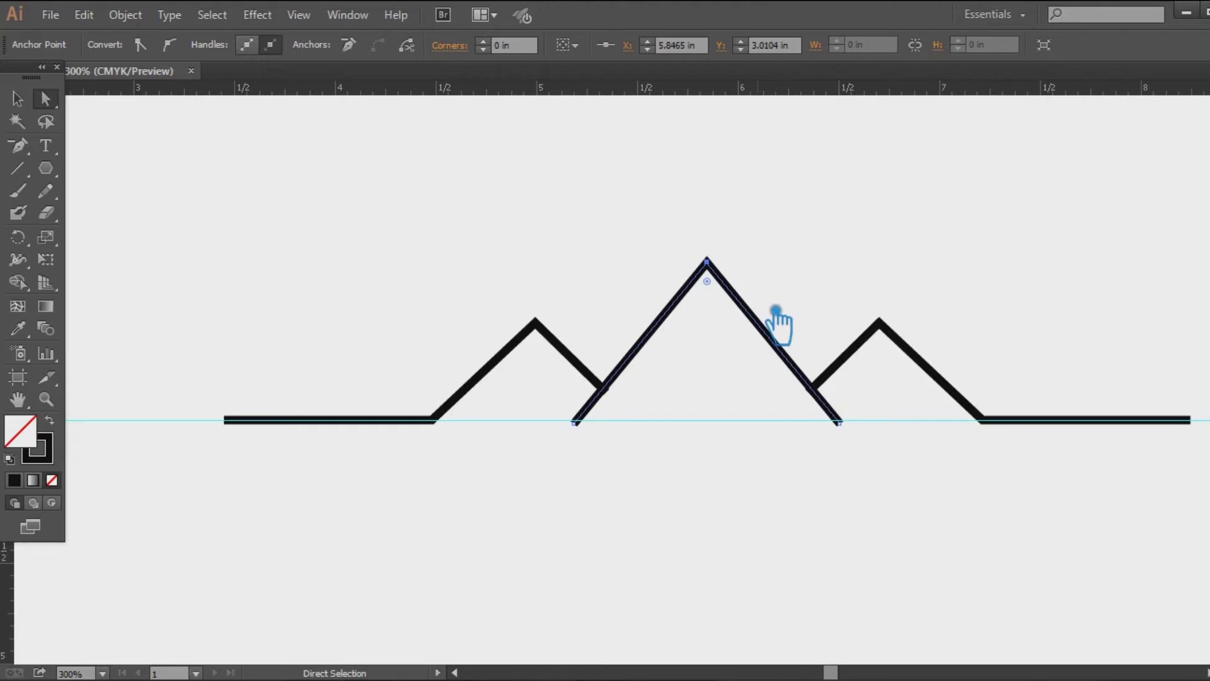
key(Down)
key(Down)
key(Down)
key(Down)
key(Up)
click(697, 516)
key(v)
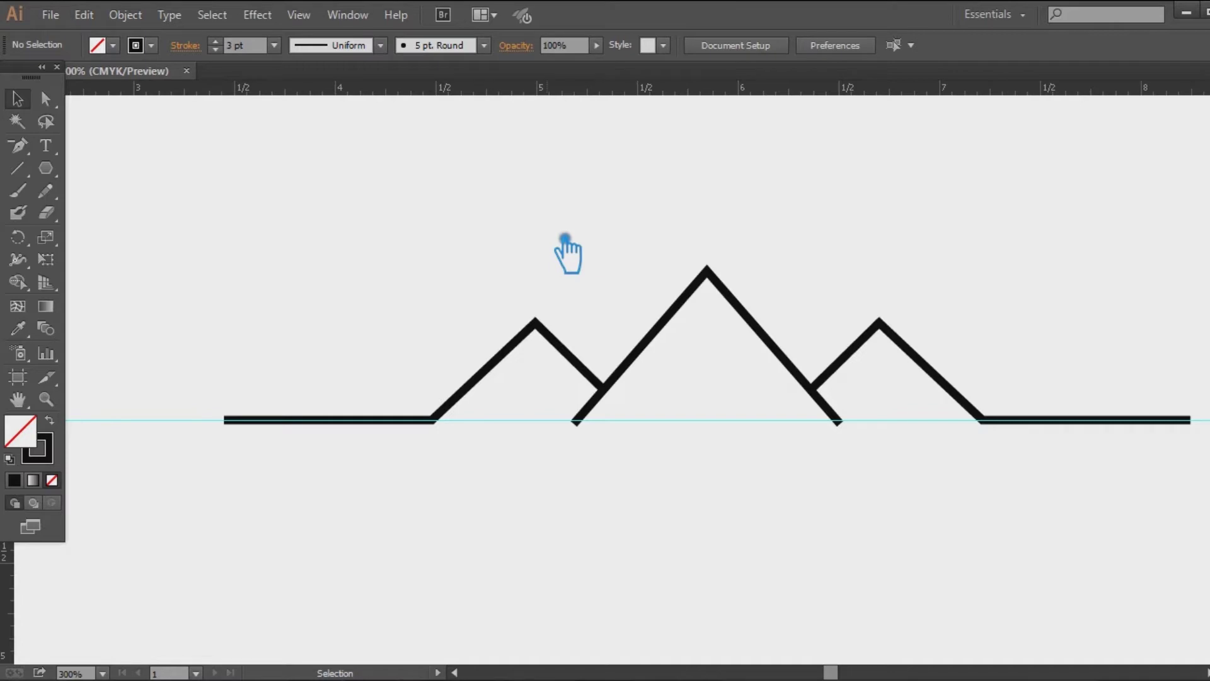
Step: Draw a 0.079 in square above the left roof and swap its fill and stroke to make it solid black
click(59, 171)
drag(59, 170, 146, 169)
drag(343, 216, 359, 231)
click(21, 100)
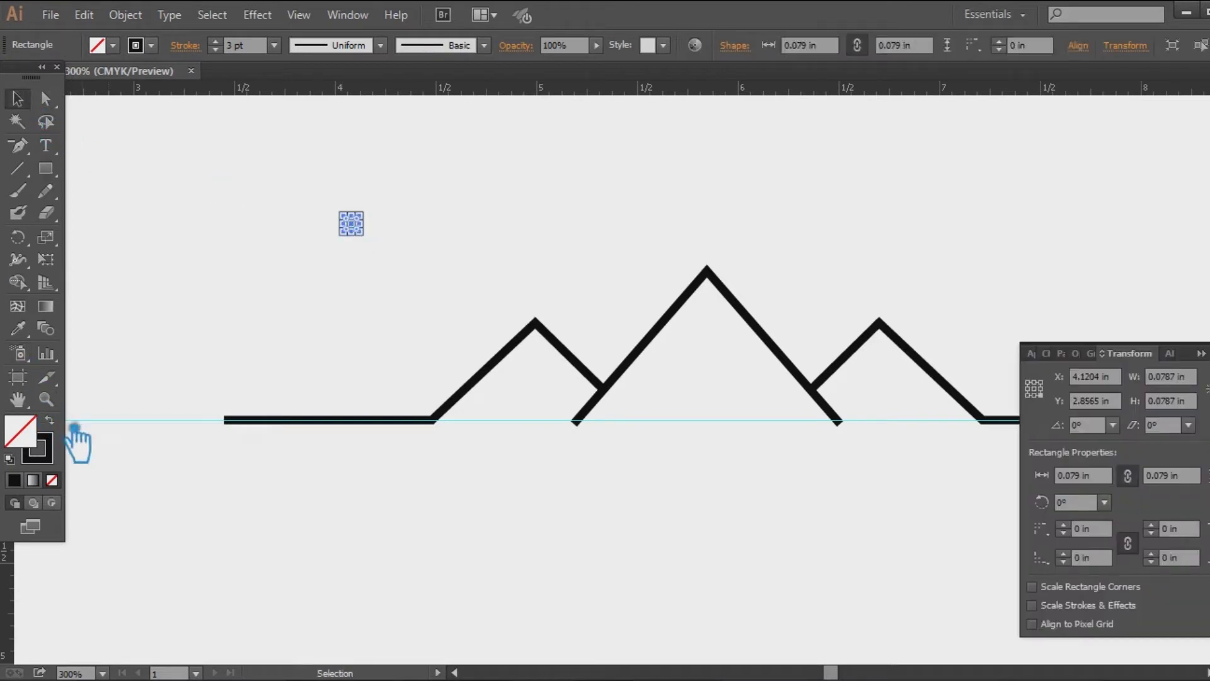
key(shift+x)
click(1202, 353)
click(717, 195)
Step: Duplicate the black square into a two-by-two grid with narrow gaps to form a window
mouse_move(351, 224)
mouse_down()
mouse_move(373, 223)
mouse_move(335, 217)
mouse_up()
key(ctrl+g)
click(641, 243)
click(375, 229)
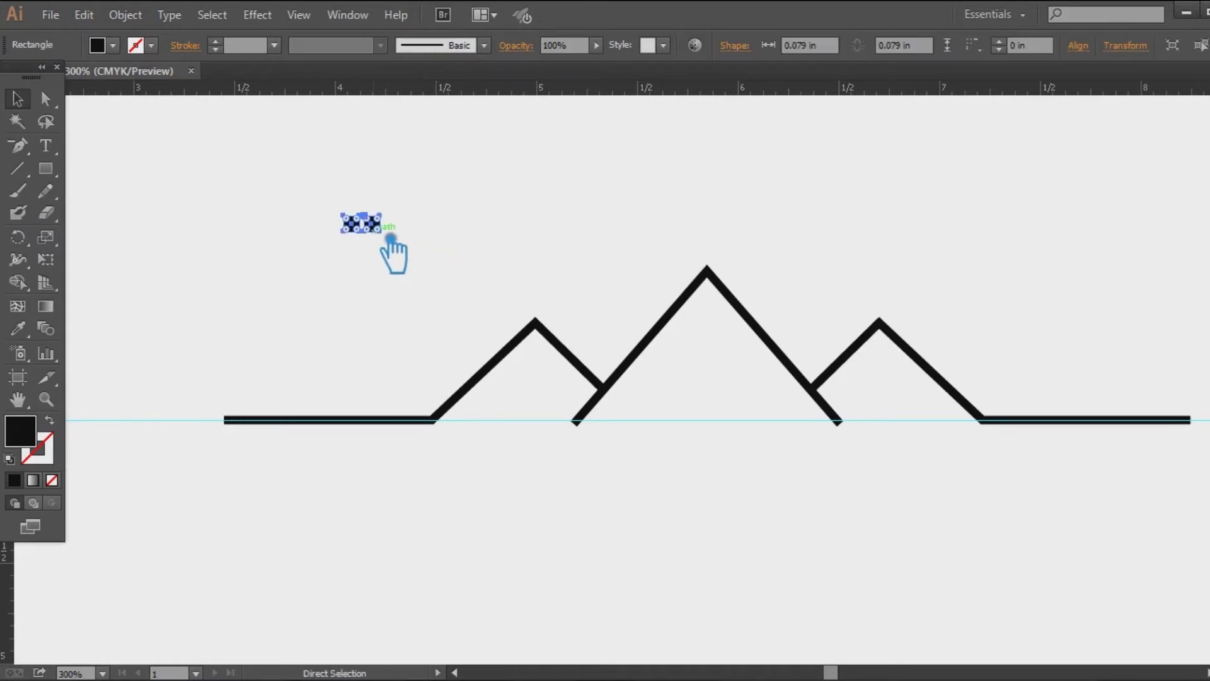
click(386, 225)
drag(374, 224, 307, 205)
key(ctrl+g)
click(540, 195)
Step: Place the four-pane window centred beneath the apex of the central roof
drag(377, 246, 564, 420)
click(799, 481)
key(ctrl+z)
click(750, 444)
click(731, 388)
Step: Copy the window beneath the left roof, with its panes reduced to 0.063 in, and nudge it down slightly
drag(743, 398, 561, 380)
click(632, 501)
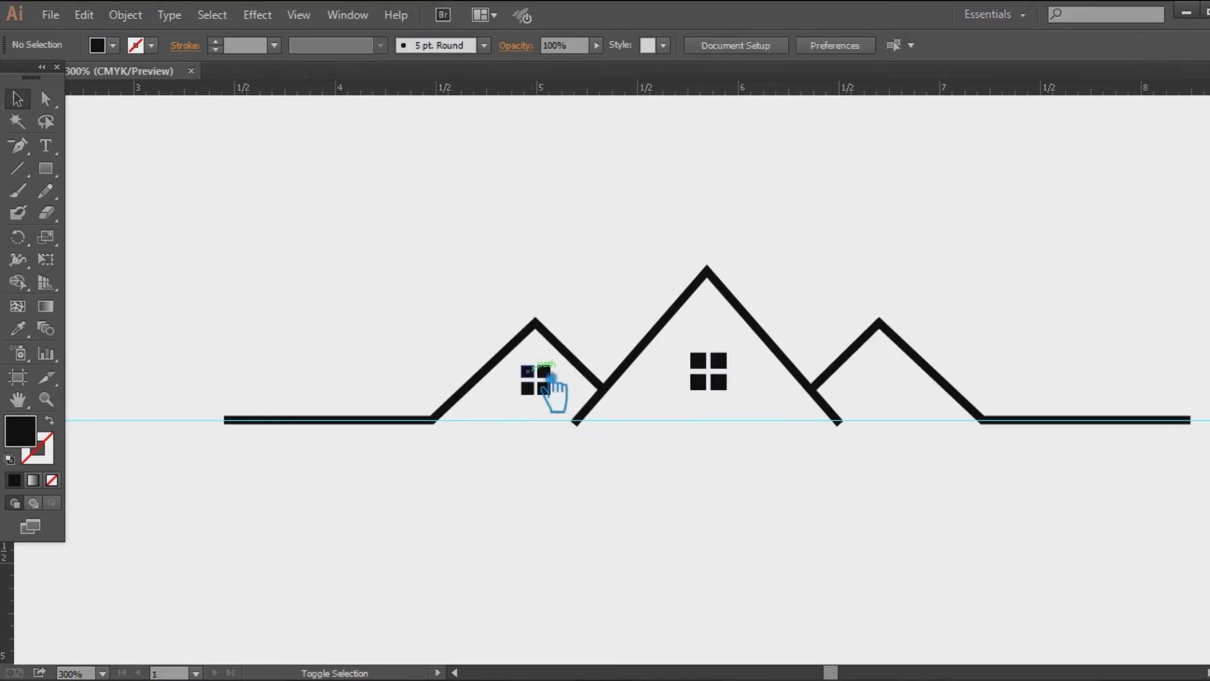
drag(545, 373, 545, 383)
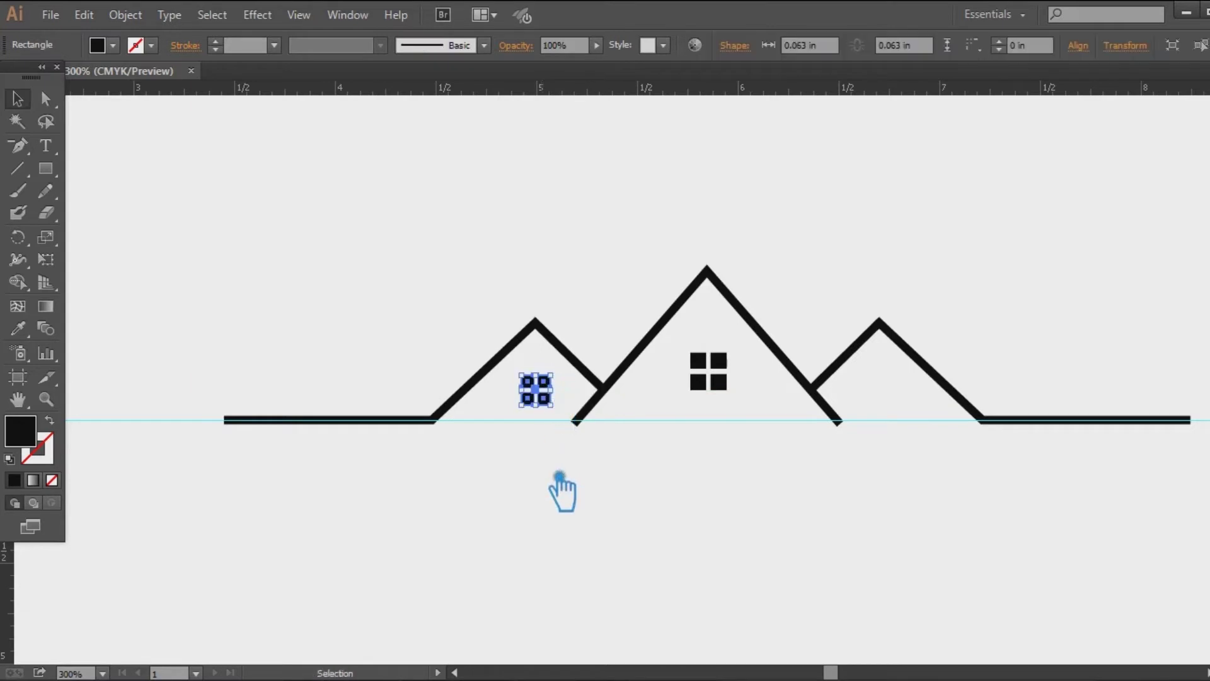
click(553, 499)
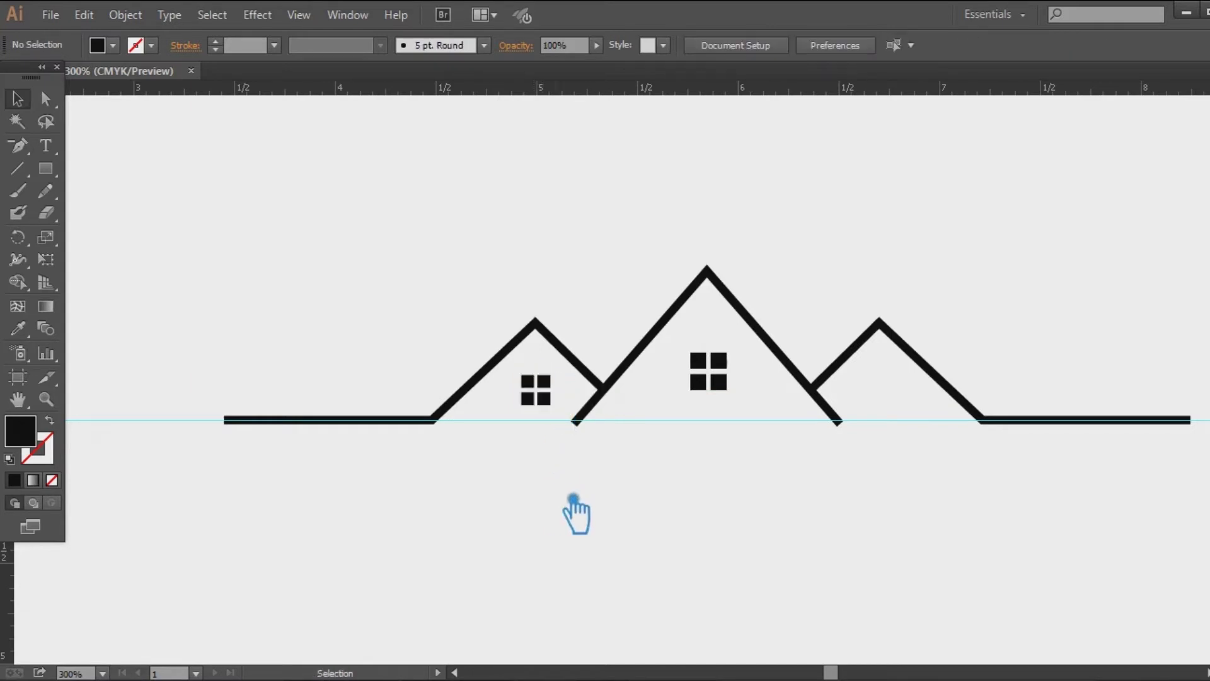
Step: Add a vertical guide through the left roof's apex and nudge the left window left to centre it on the guide
mouse_move(16, 590)
mouse_down()
mouse_move(527, 336)
mouse_move(131, 557)
mouse_move(21, 587)
mouse_up()
drag(10, 587, 543, 329)
click(547, 383)
key(Left)
click(632, 542)
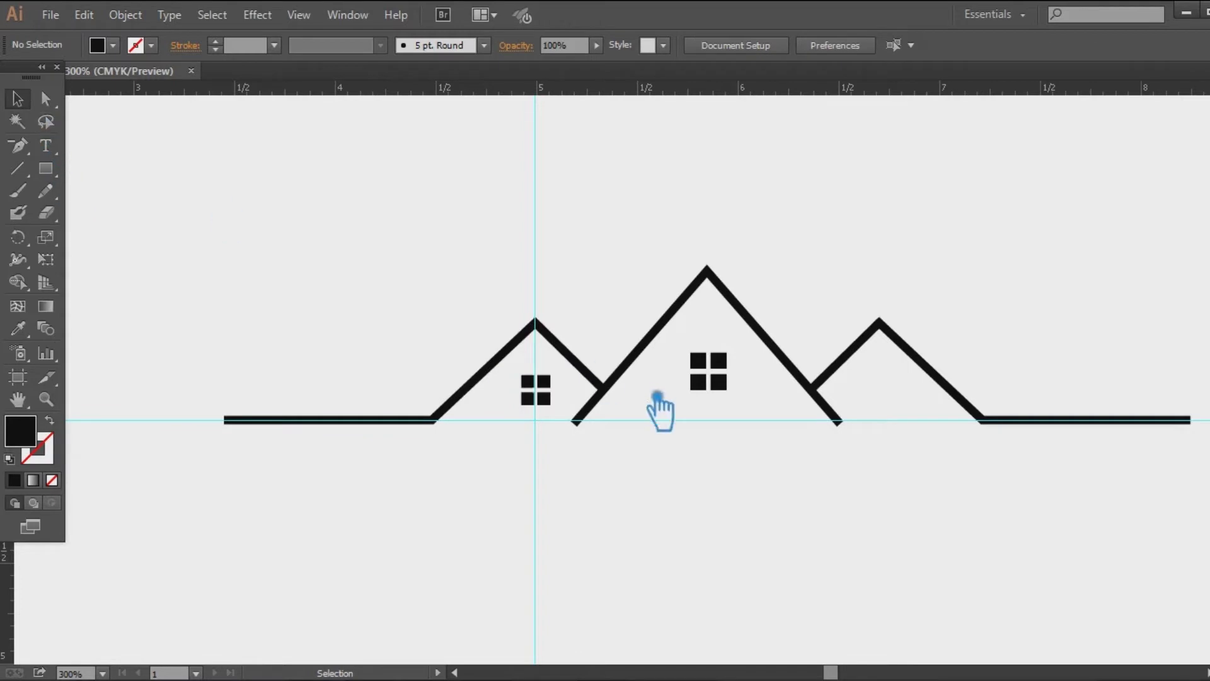
click(548, 386)
click(596, 526)
Step: Copy the left window beneath the right roof and centre it on a new vertical guide through that roof's apex
drag(553, 397, 897, 407)
click(942, 504)
drag(22, 586, 880, 321)
shift+click(891, 400)
click(911, 417)
mouse_move(891, 400)
mouse_down()
mouse_move(775, 401)
mouse_move(894, 418)
mouse_up()
click(834, 484)
click(897, 480)
drag(544, 382, 561, 429)
click(421, 323)
click(616, 504)
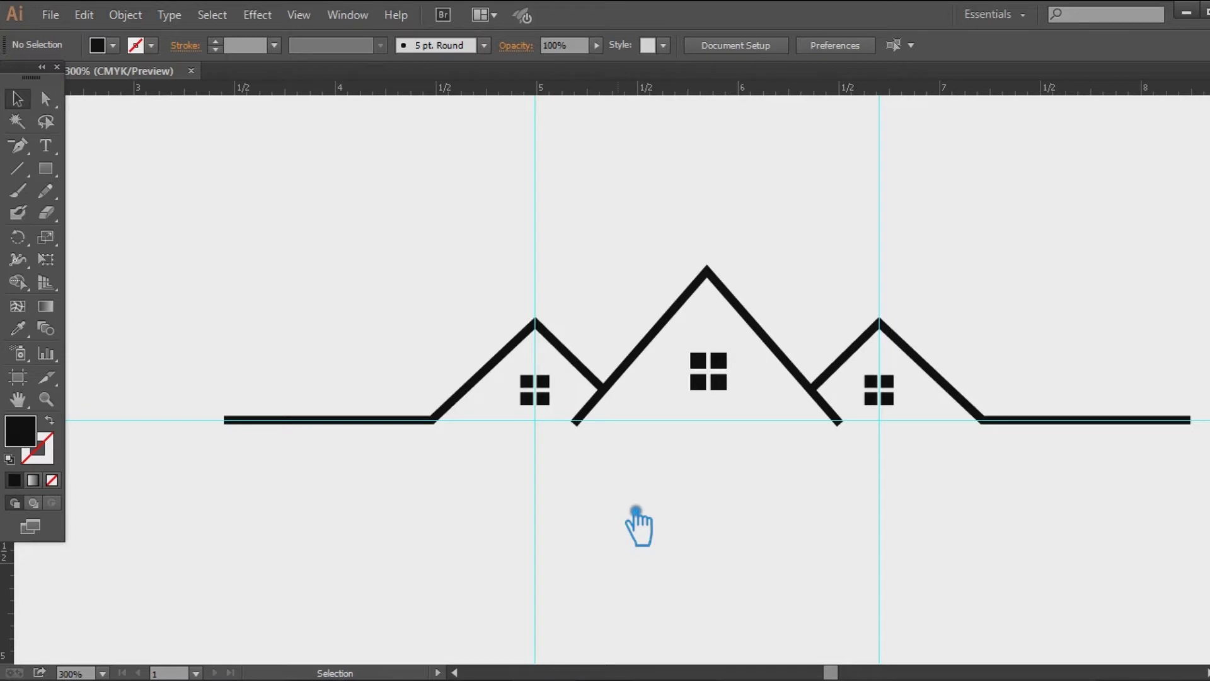
click(582, 361)
shift+click(780, 343)
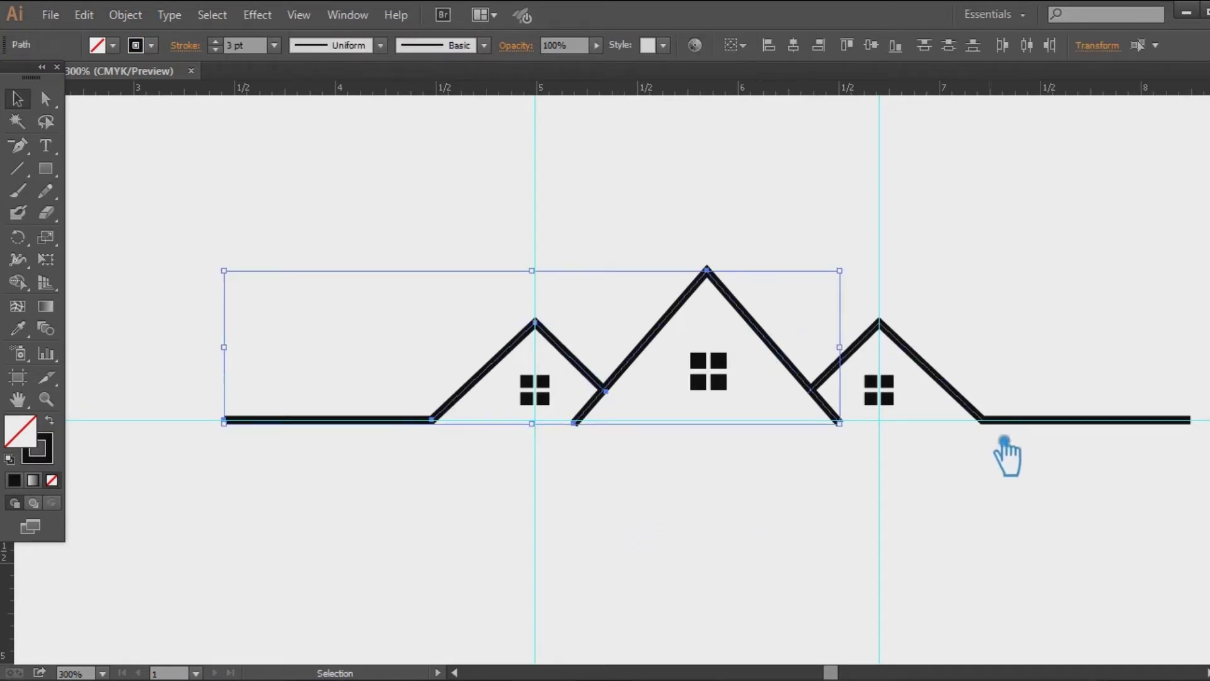
click(1008, 454)
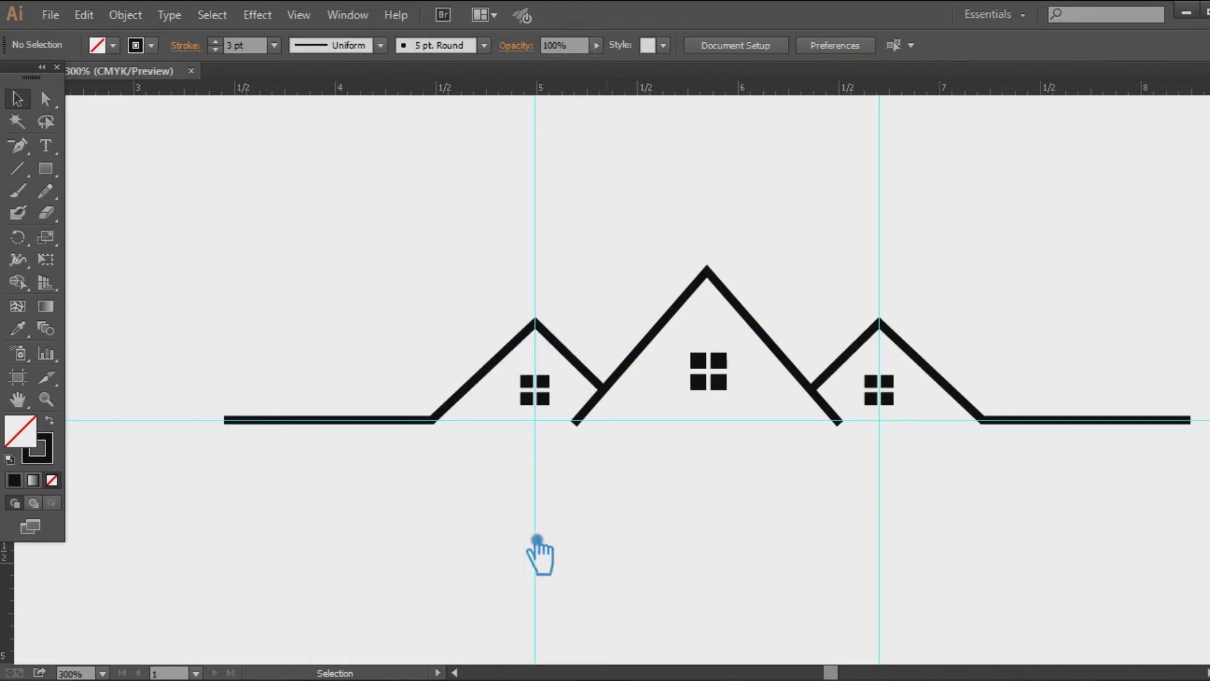
Step: Shorten both horizontal base lines by moving their outer endpoints inward, placing the right line's end at X 8.1067 in
drag(196, 377, 237, 471)
click(237, 471)
click(46, 98)
drag(200, 381, 256, 476)
key(Right)
key(Right)
key(Right)
key(Right)
key(Right)
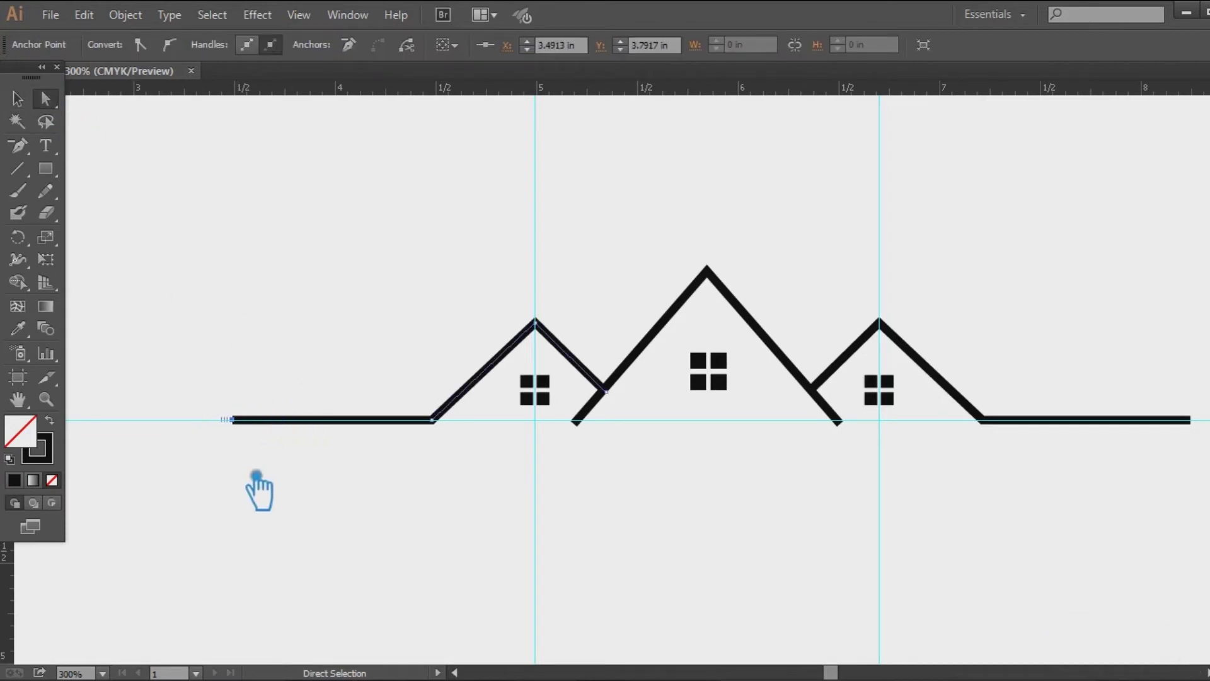
key(Right)
drag(1173, 390, 1162, 364)
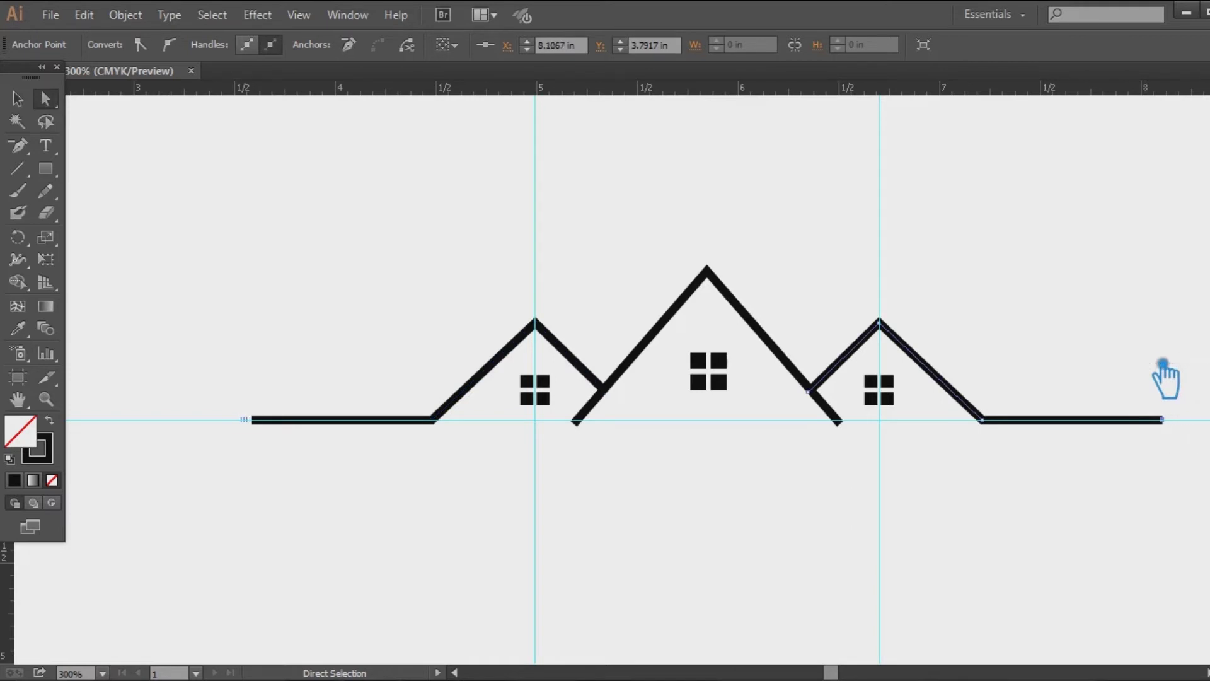
click(17, 99)
click(333, 186)
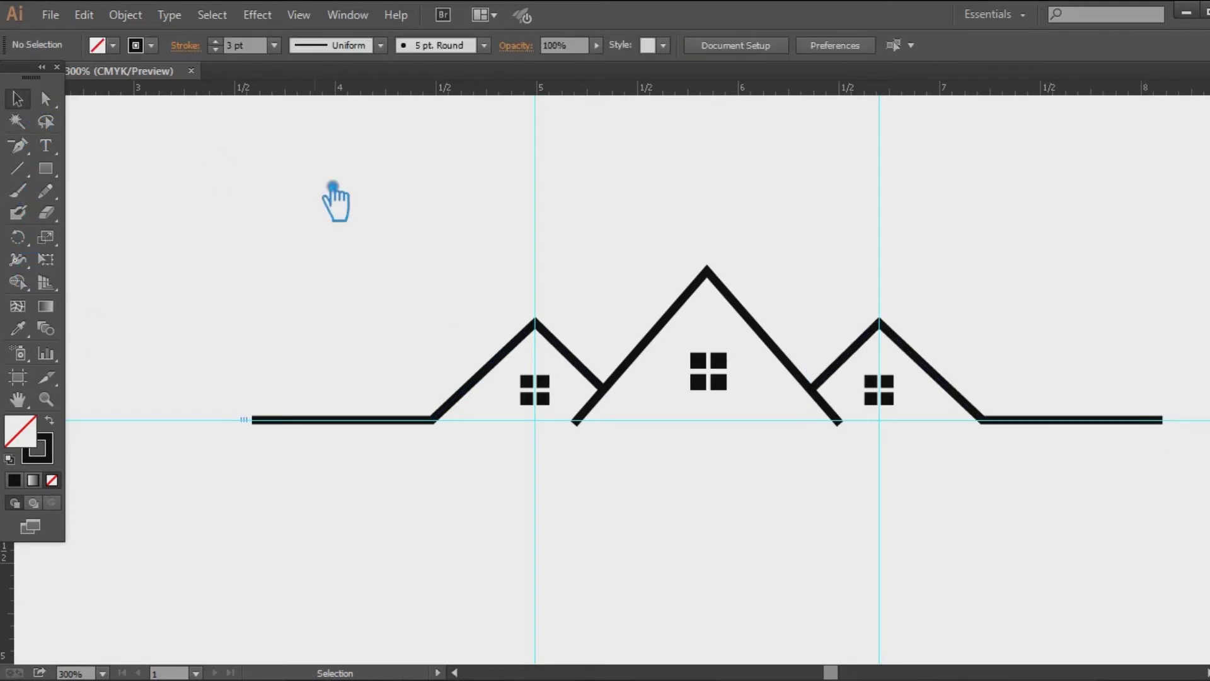
Step: Group the three roof paths and expand their fill and stroke into solid shapes
click(575, 358)
shift+click(692, 291)
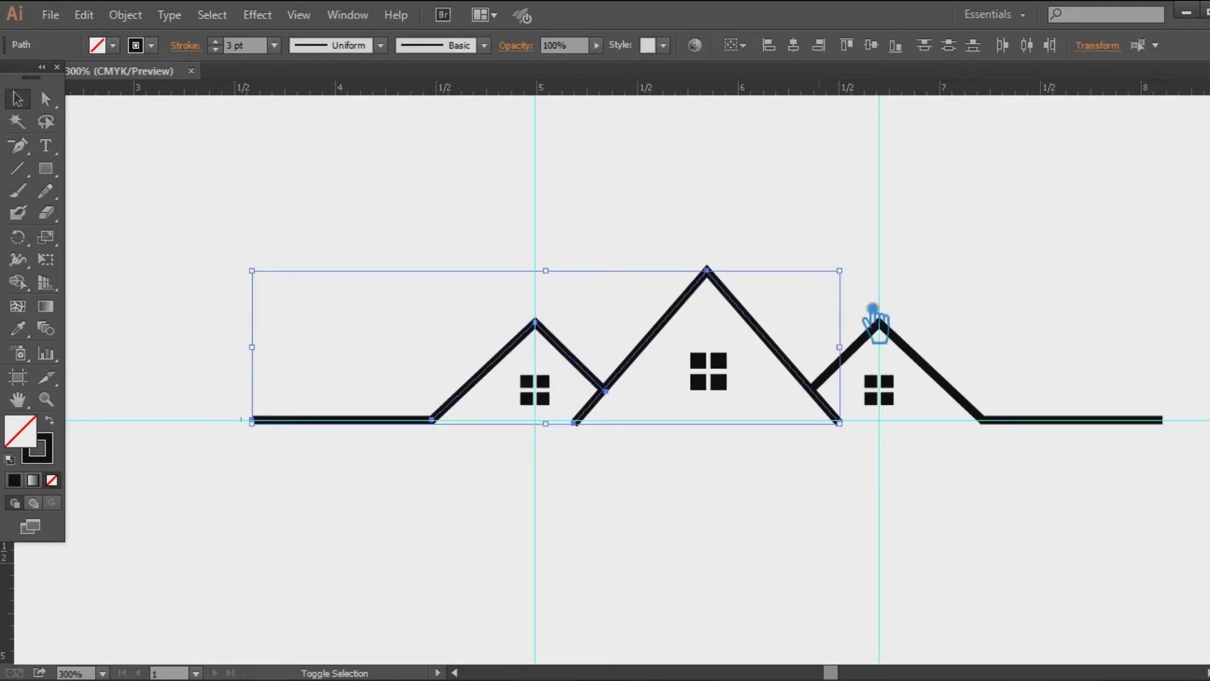
shift+click(937, 367)
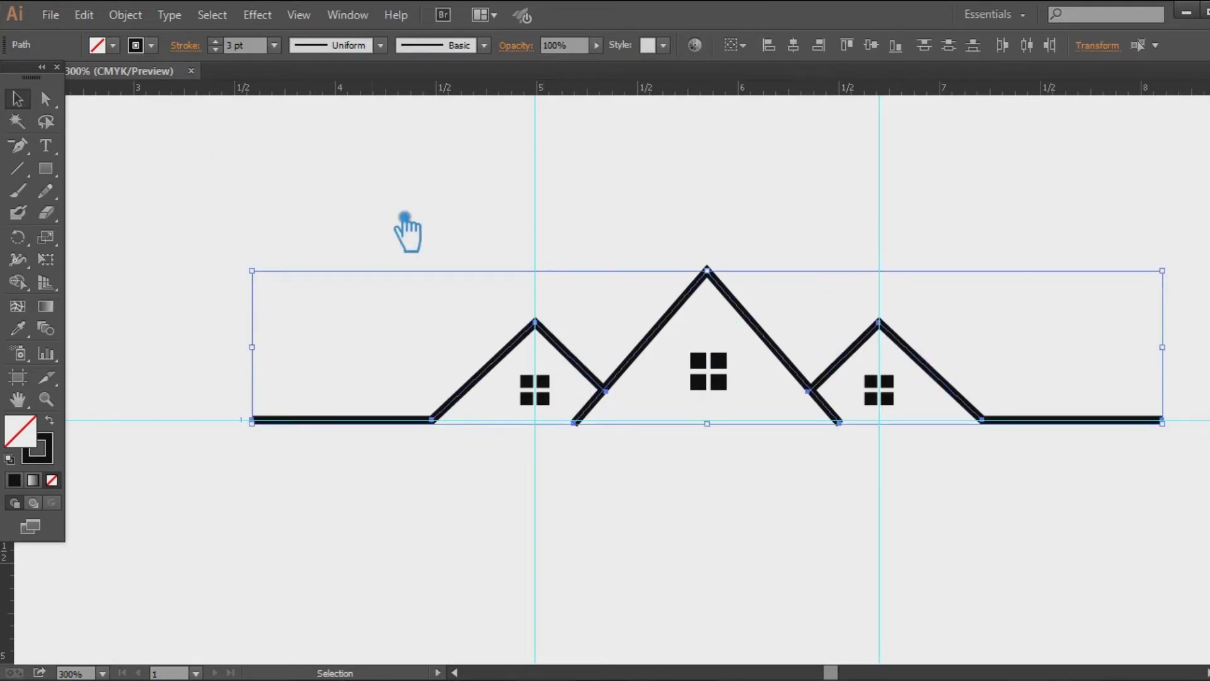
key(ctrl+g)
click(135, 17)
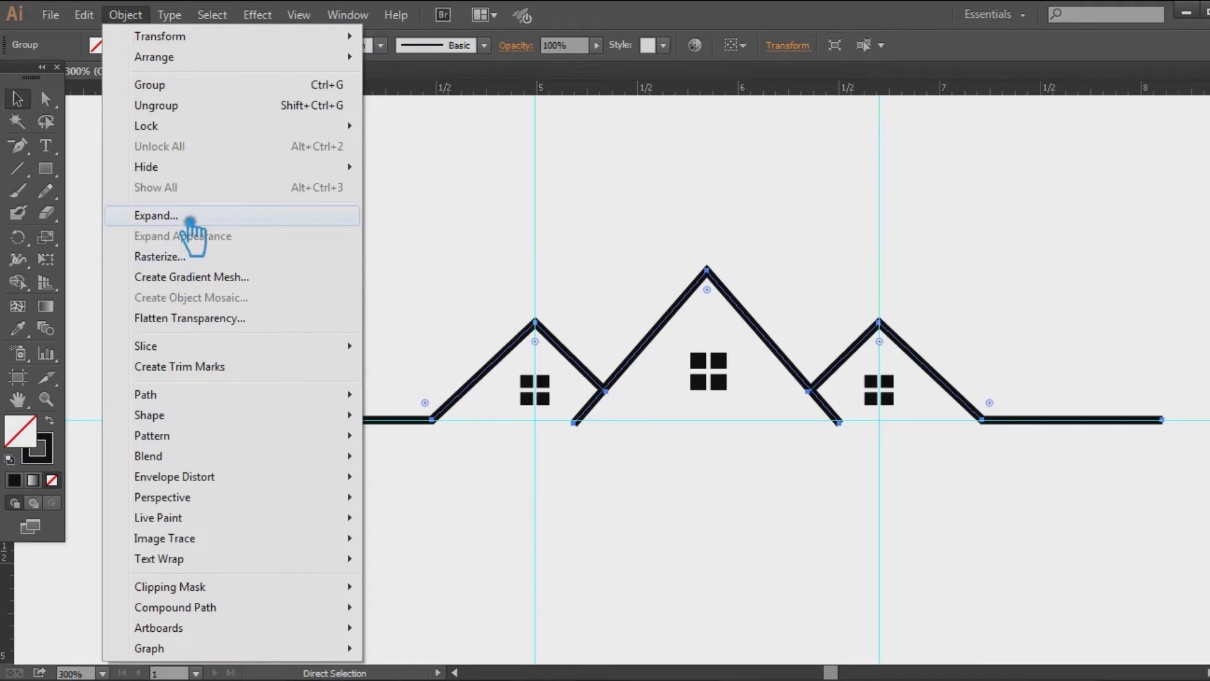
click(126, 216)
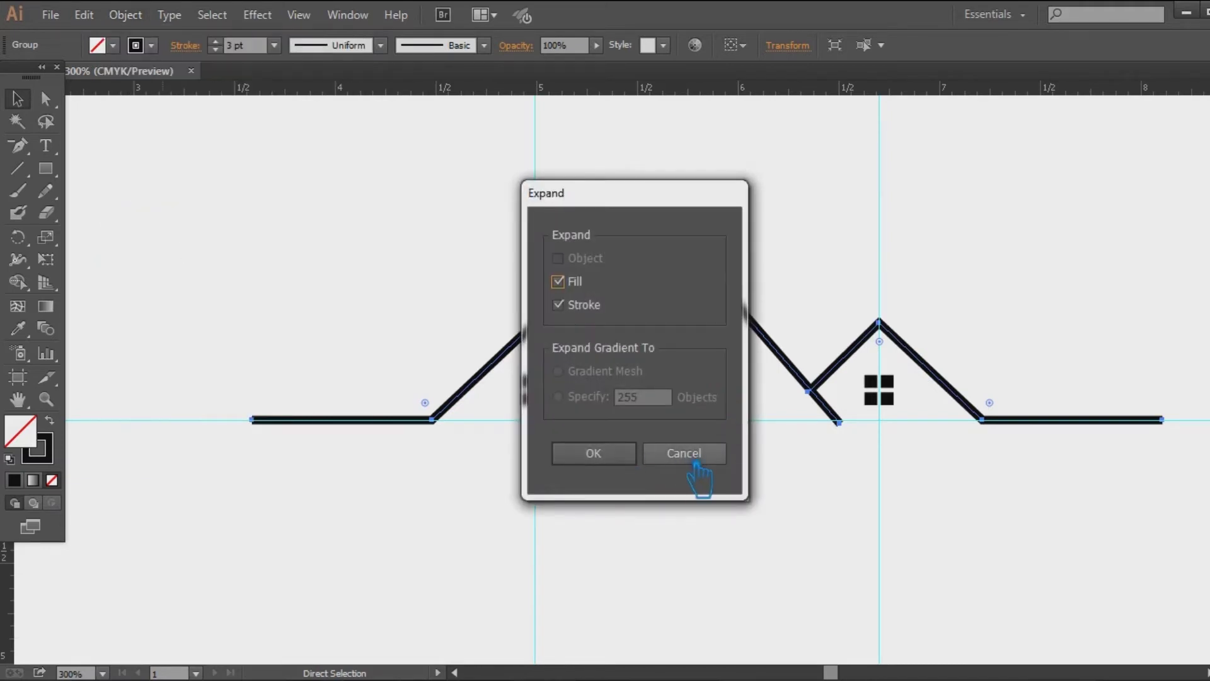
click(599, 455)
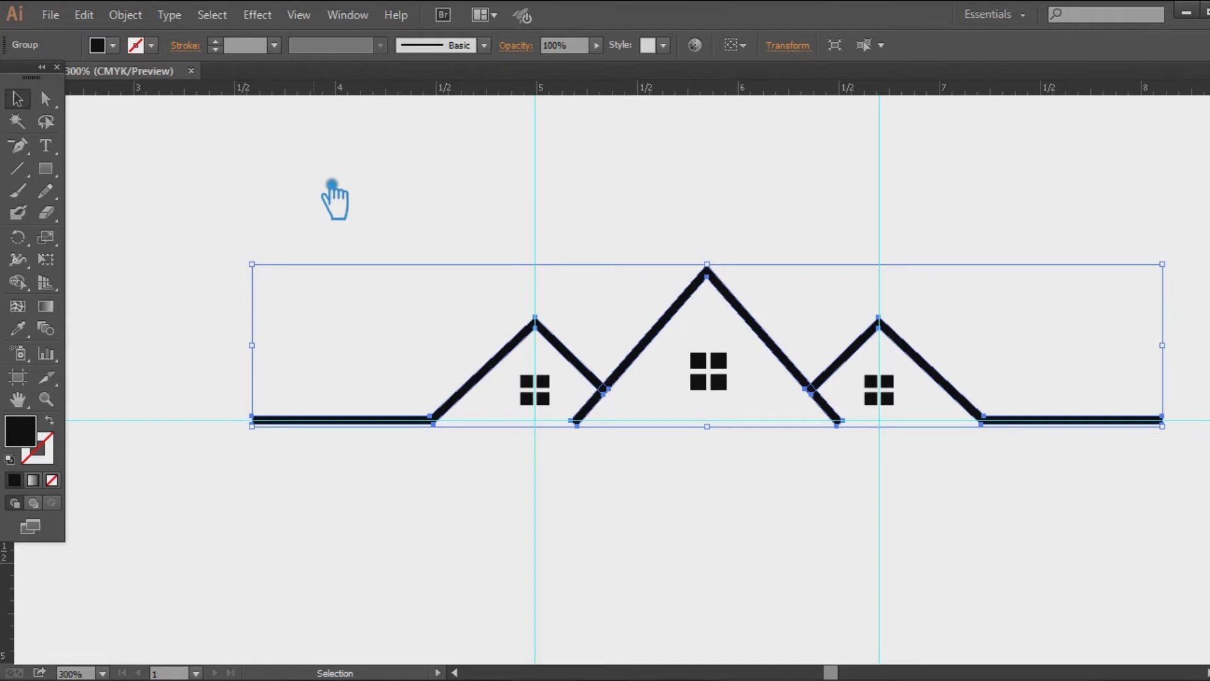
Step: Move the outer corner point of the central roof's left foot up onto the base guide, at X 5.1749 in, Y 3.7917 in
key(ctrl+shift+a)
key(ctrl+equal)
key(ctrl+equal)
key(ctrl+equal)
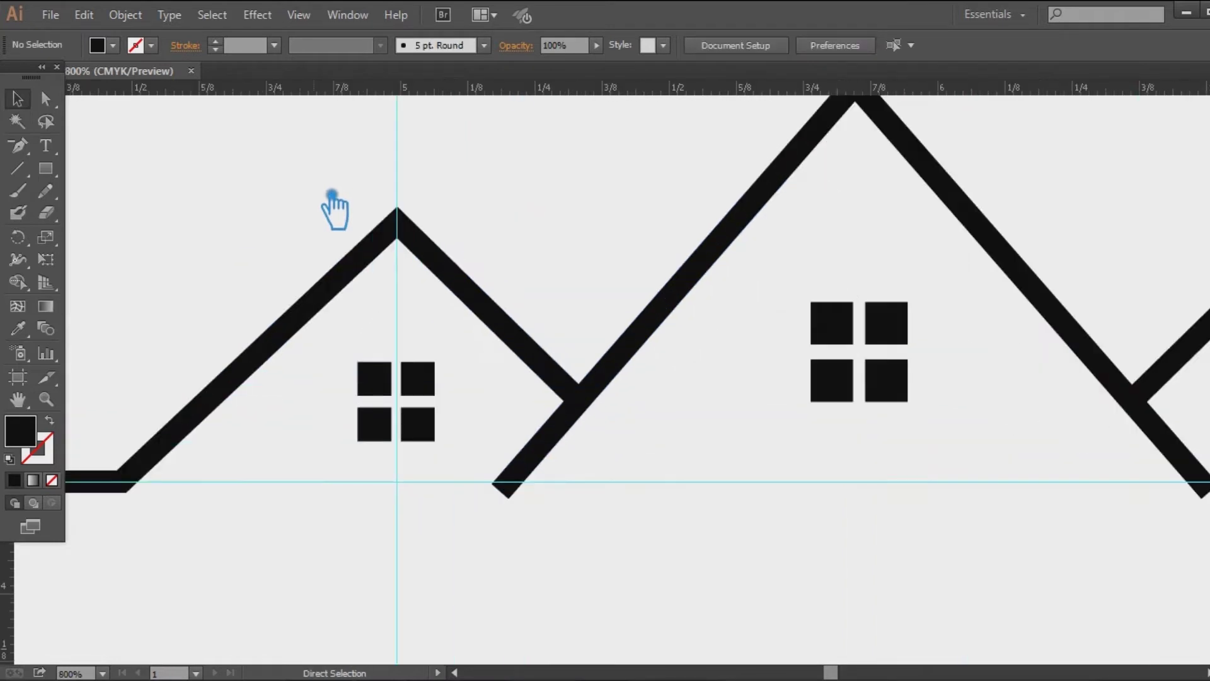
key(space)
drag(310, 377, 617, 320)
key(ctrl+equal)
key(ctrl+equal)
key(ctrl+equal)
key(ctrl+equal)
key(space)
drag(1057, 462, 701, 347)
key(a)
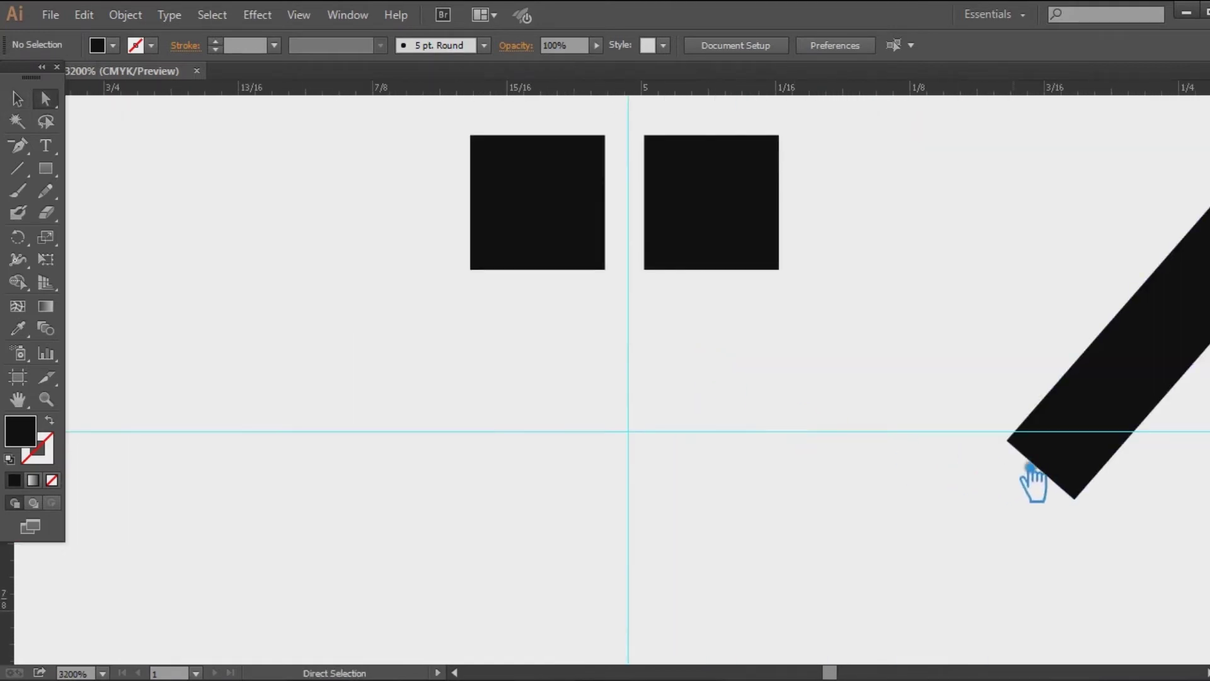
drag(1008, 441, 1015, 431)
Step: Move the lower corner point of the central roof's left foot onto the base guide at X 5.23 in, Y 3.7917 in
key(space)
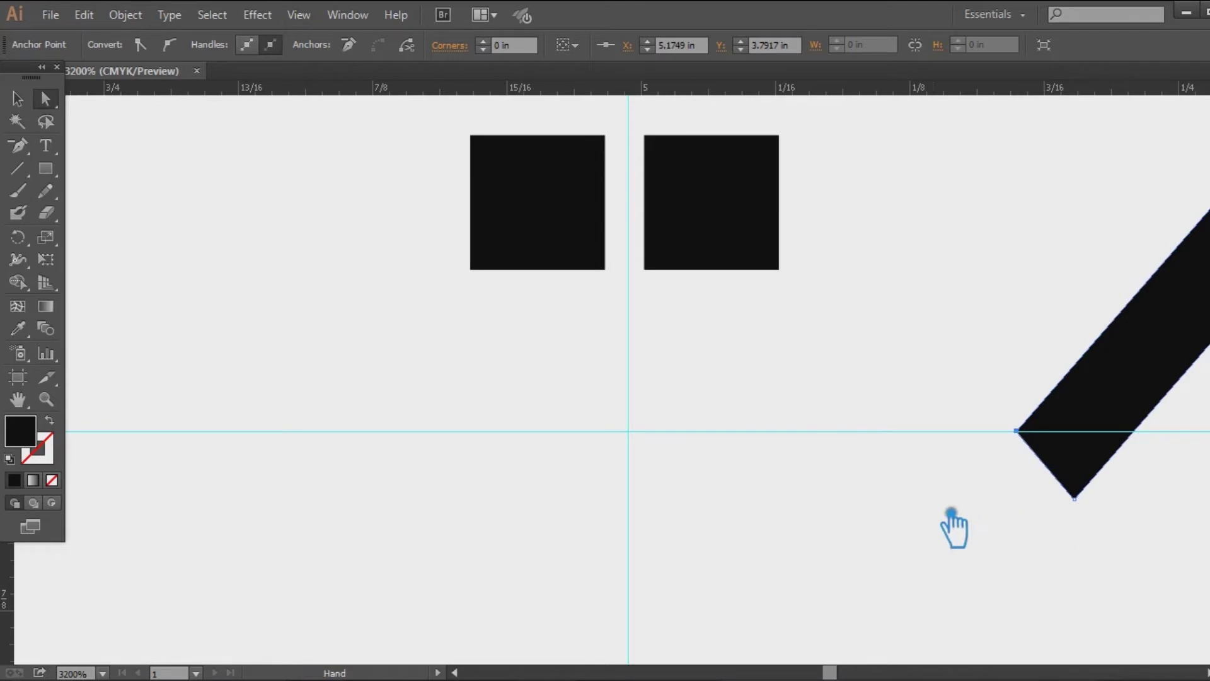
drag(954, 512, 540, 560)
drag(664, 554, 731, 488)
key(ctrl+minus)
key(ctrl+minus)
key(ctrl+minus)
key(ctrl+minus)
key(ctrl+minus)
key(ctrl+minus)
key(ctrl+minus)
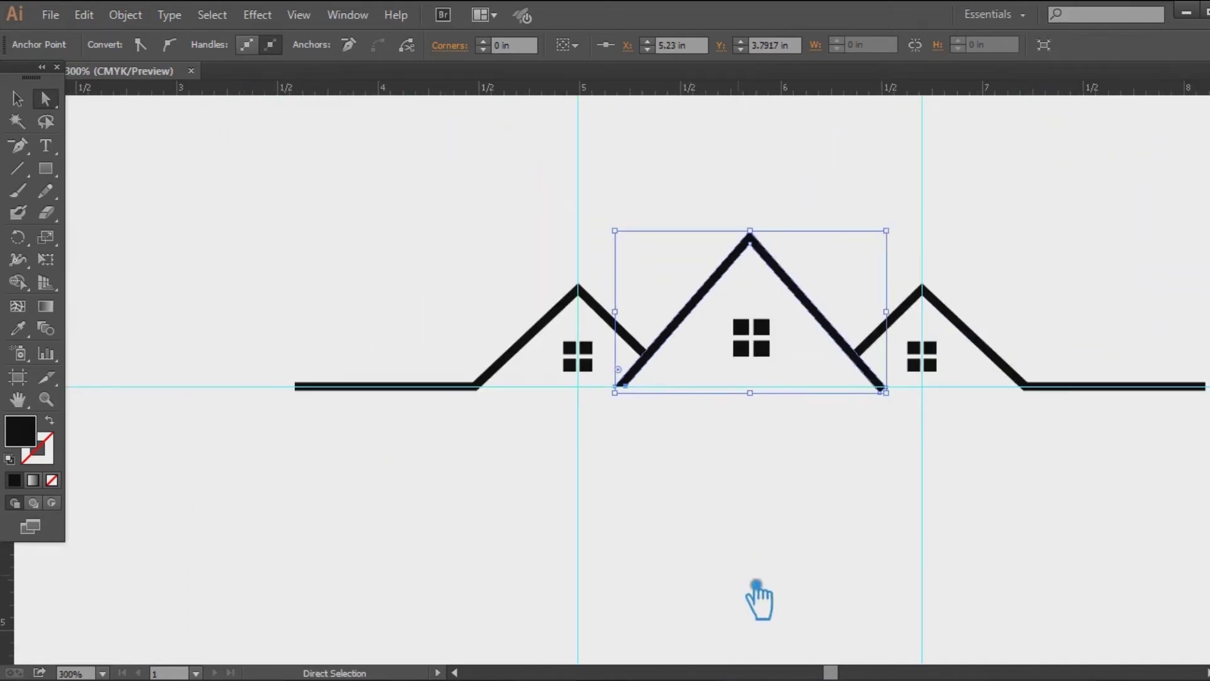
click(756, 585)
Step: Draw a short horizontal line along the base guide across the central roof's right foot
click(25, 101)
click(18, 171)
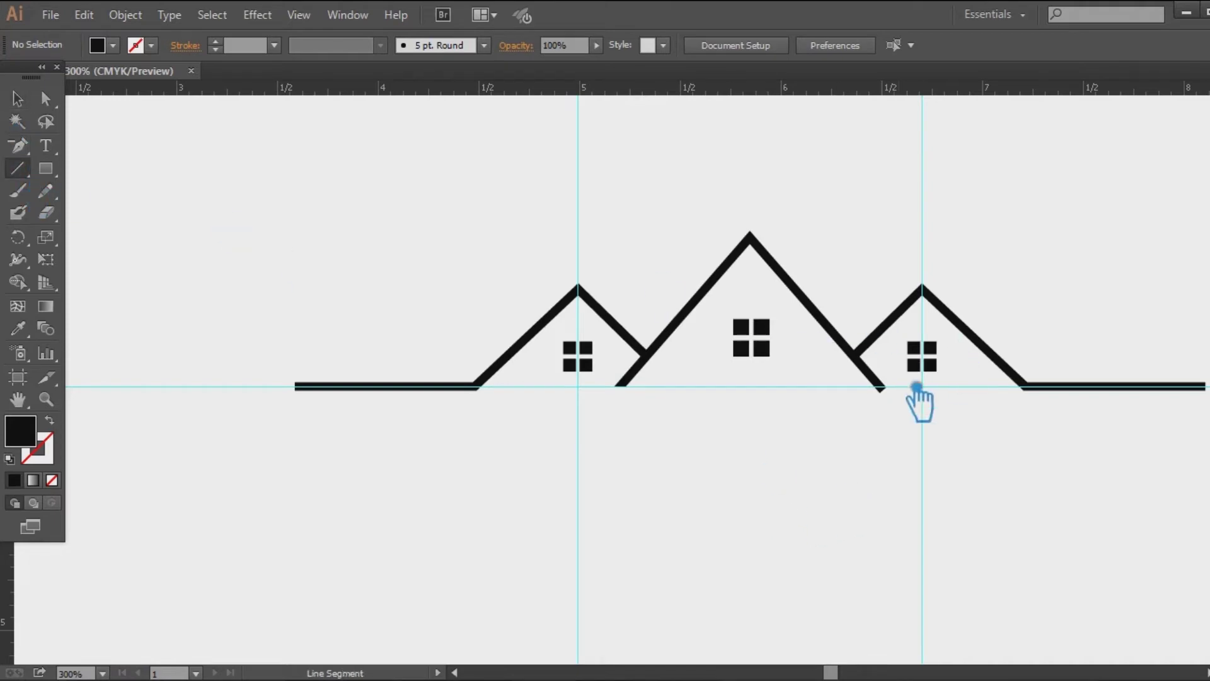
drag(909, 386, 836, 387)
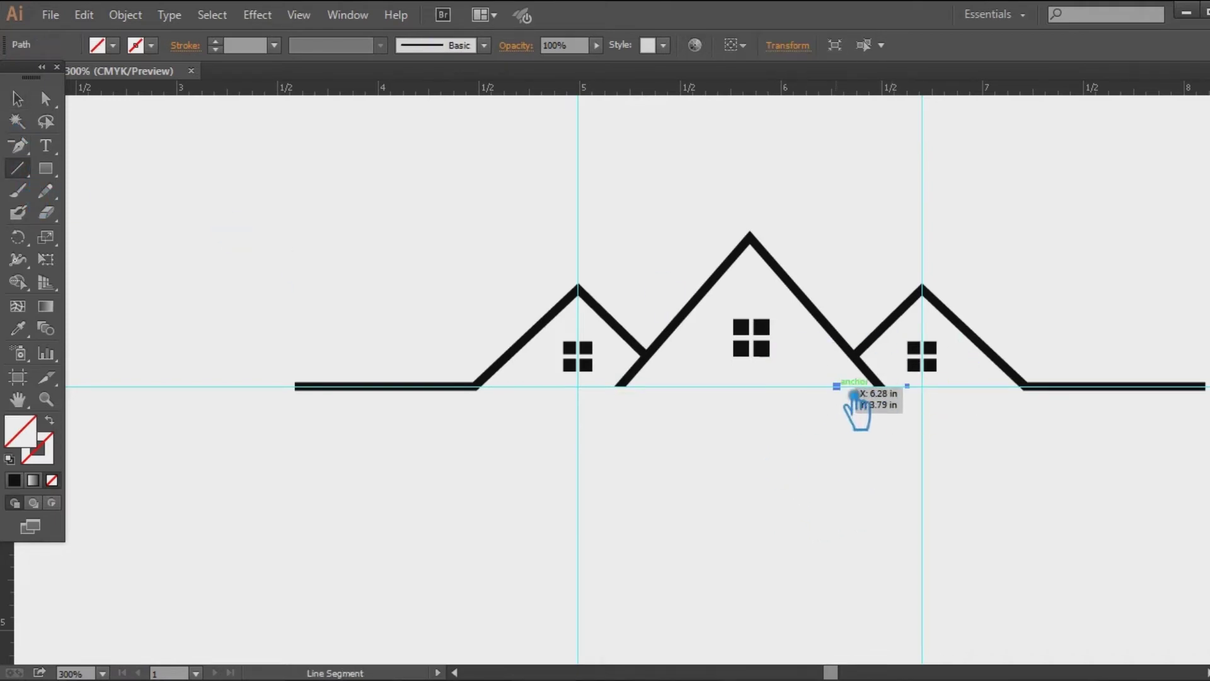
click(17, 101)
shift+click(820, 315)
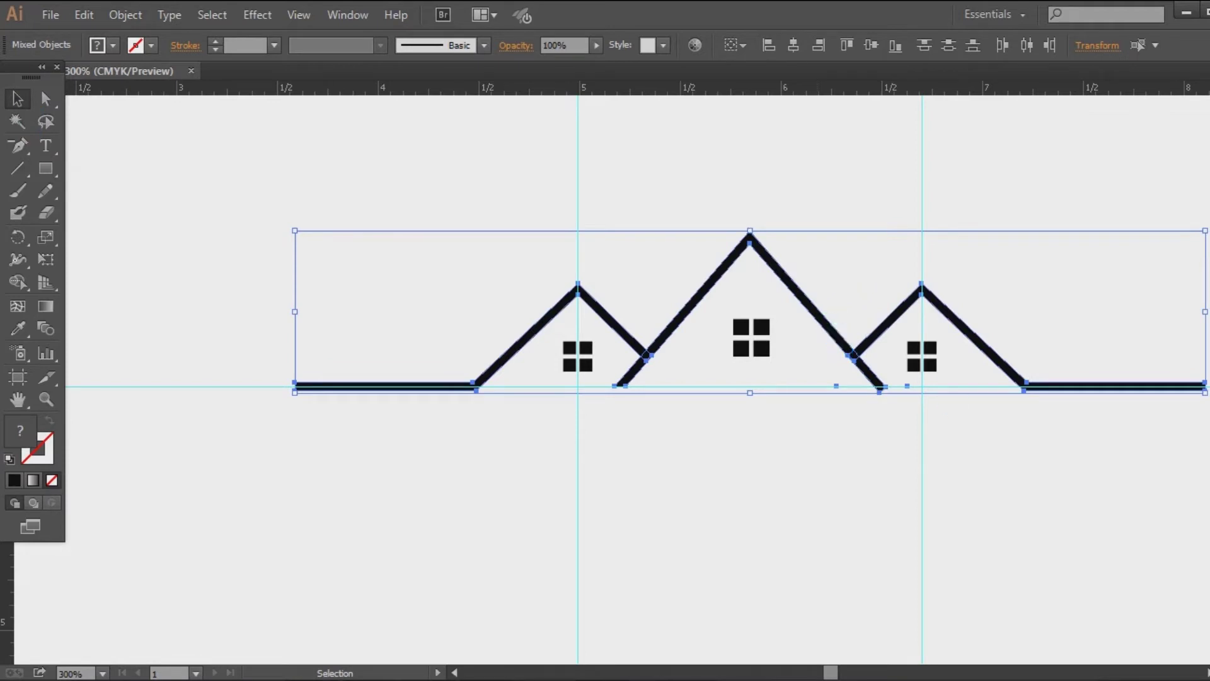
click(918, 454)
Step: Unite the grouped roof shapes into a single path with Pathfinder
click(843, 330)
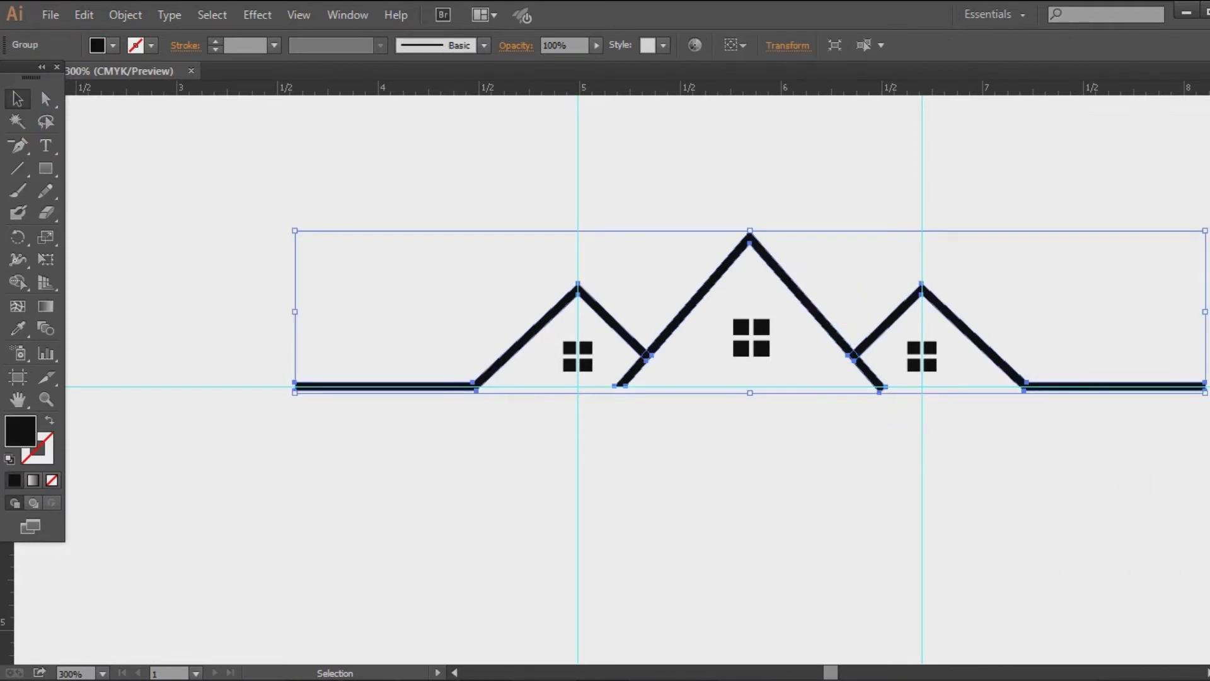
key(ctrl+shift+F9)
click(1038, 593)
click(1201, 547)
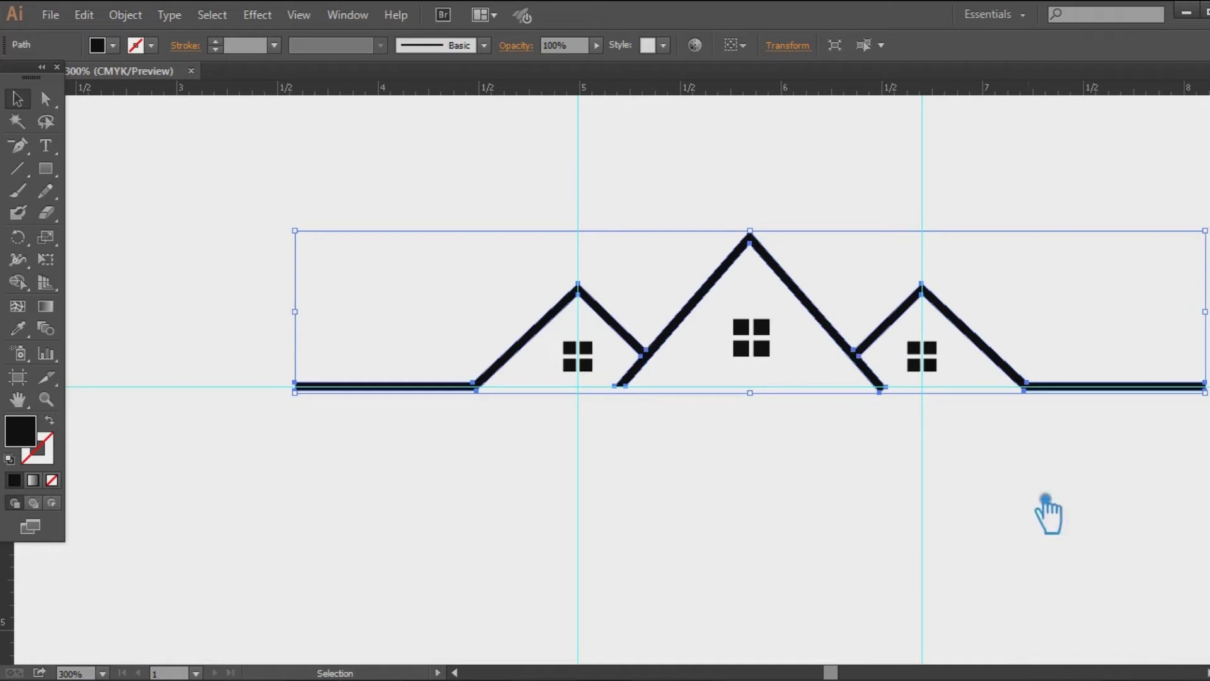
Step: Divide the united roof shape with the short horizontal line at the central roof's right foot
click(904, 458)
click(849, 387)
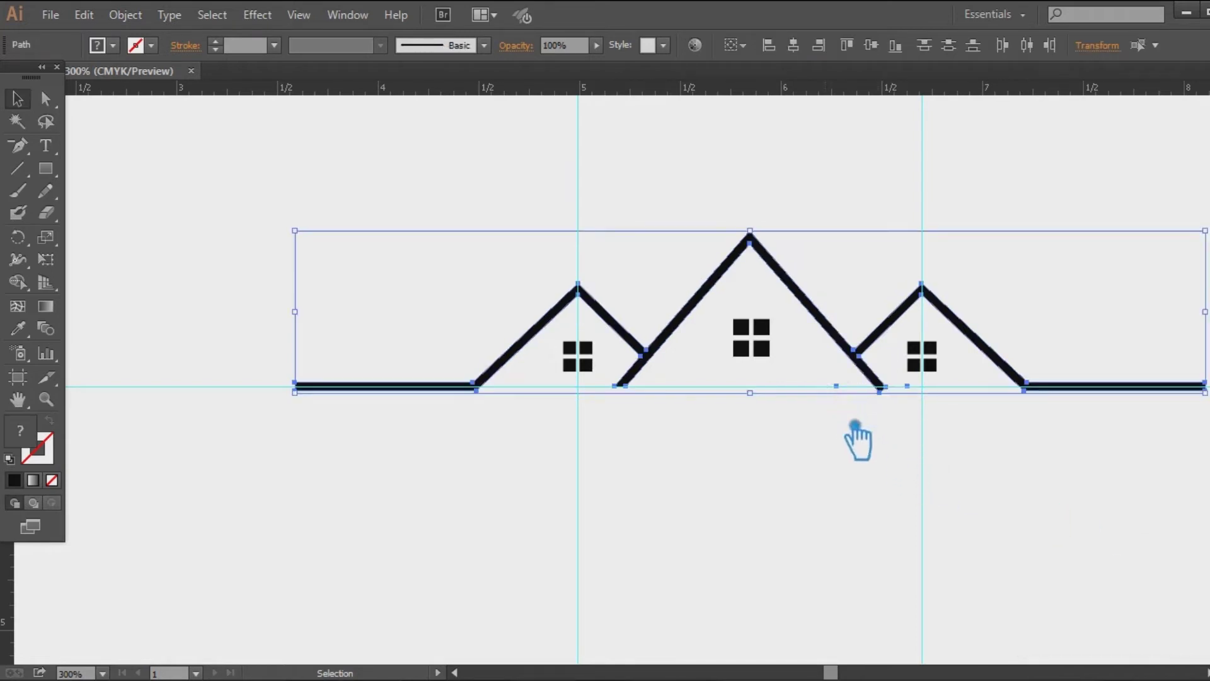
key(ctrl+shift+F9)
click(1109, 637)
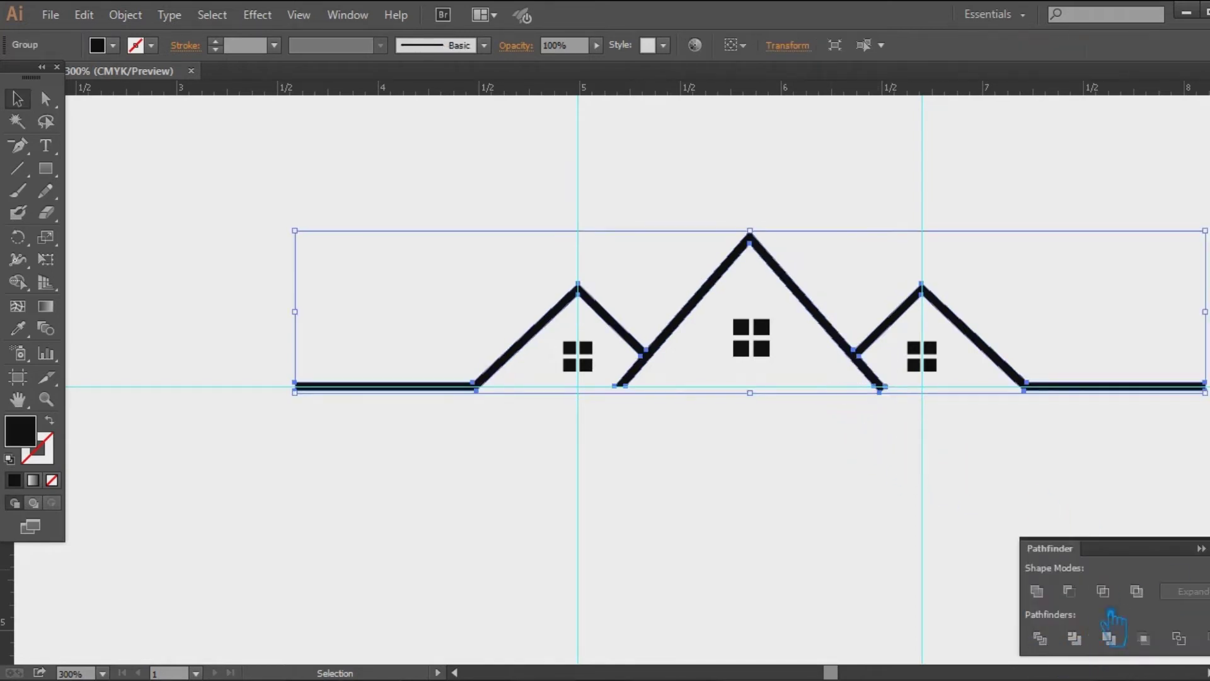
click(1201, 548)
Step: Ungroup the divided pieces and delete the central roof's right foot tip below the base guide
click(1040, 455)
click(881, 390)
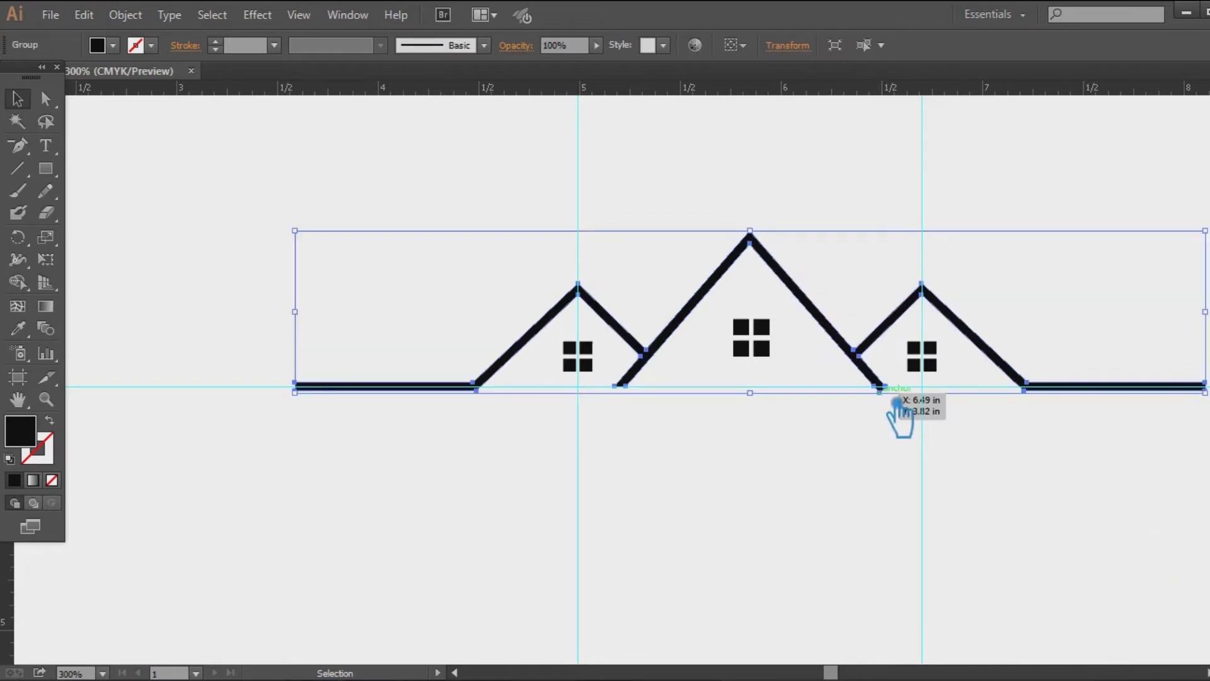
right_click(898, 403)
click(934, 504)
click(898, 455)
click(881, 389)
key(Delete)
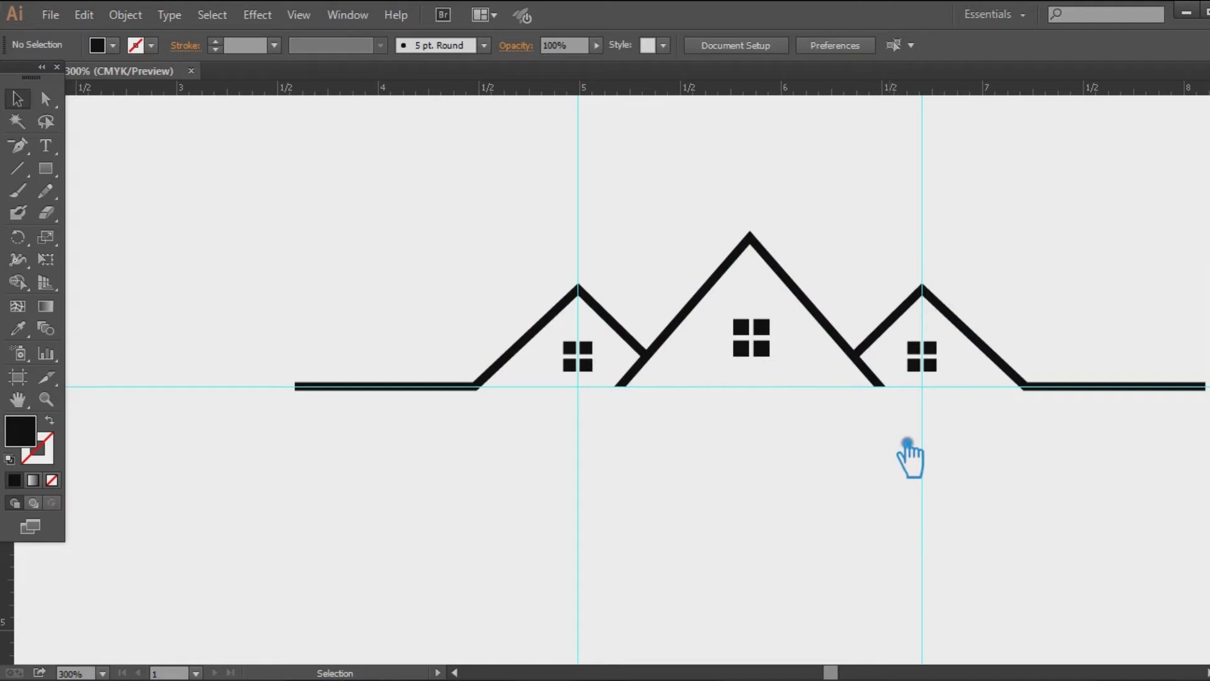
Step: Hide the guides and delete the upper outer anchor point of each base line to taper both lines into points
key(ctrl+semicolon)
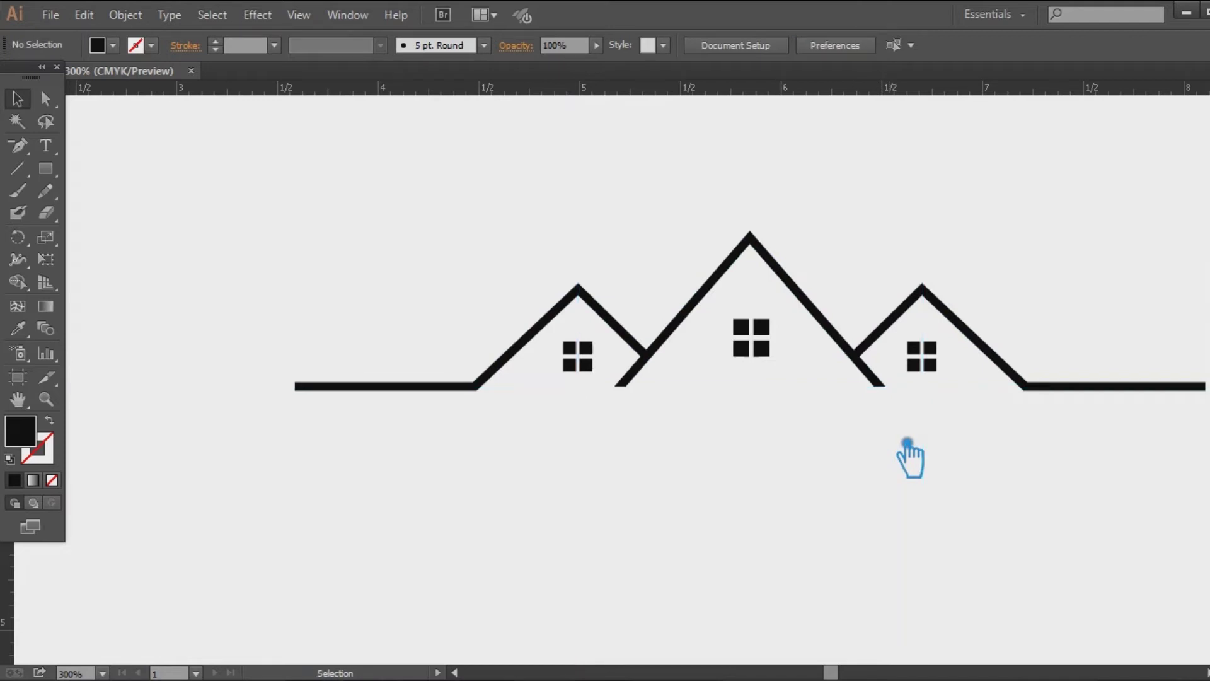
click(404, 397)
key(minus)
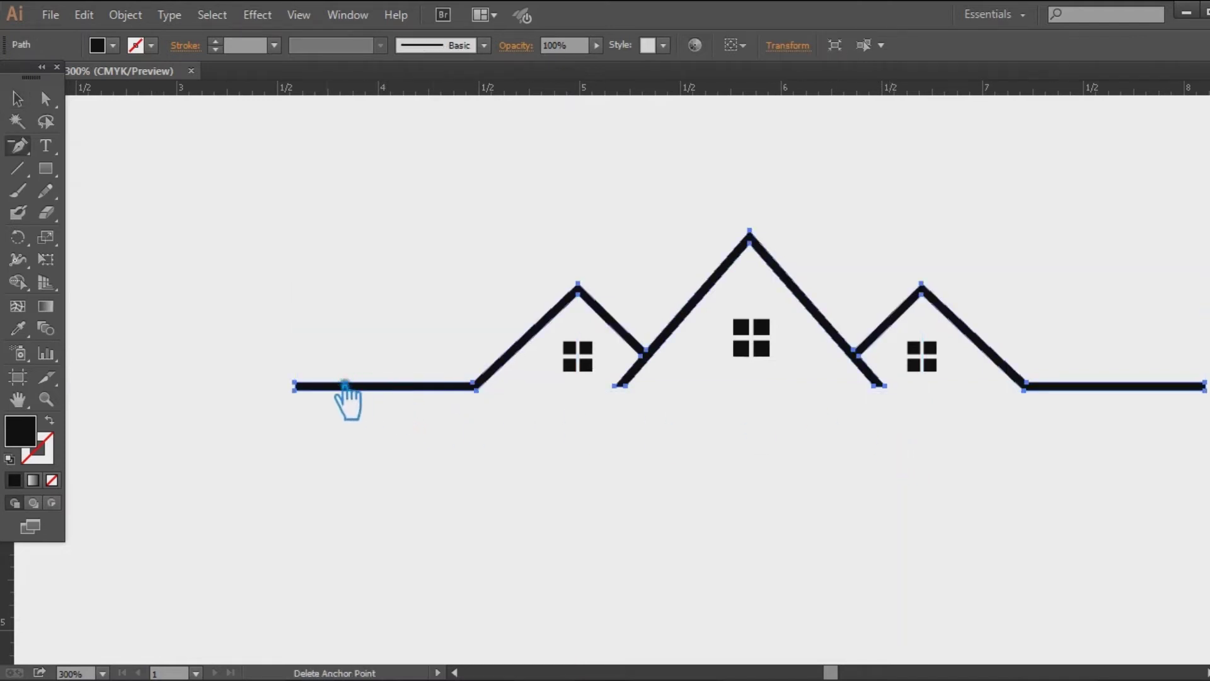
click(296, 383)
key(space)
drag(1092, 463, 841, 494)
click(953, 413)
click(18, 98)
click(266, 148)
Step: Fill the central window's four panes with teal #16b7bf
key(space)
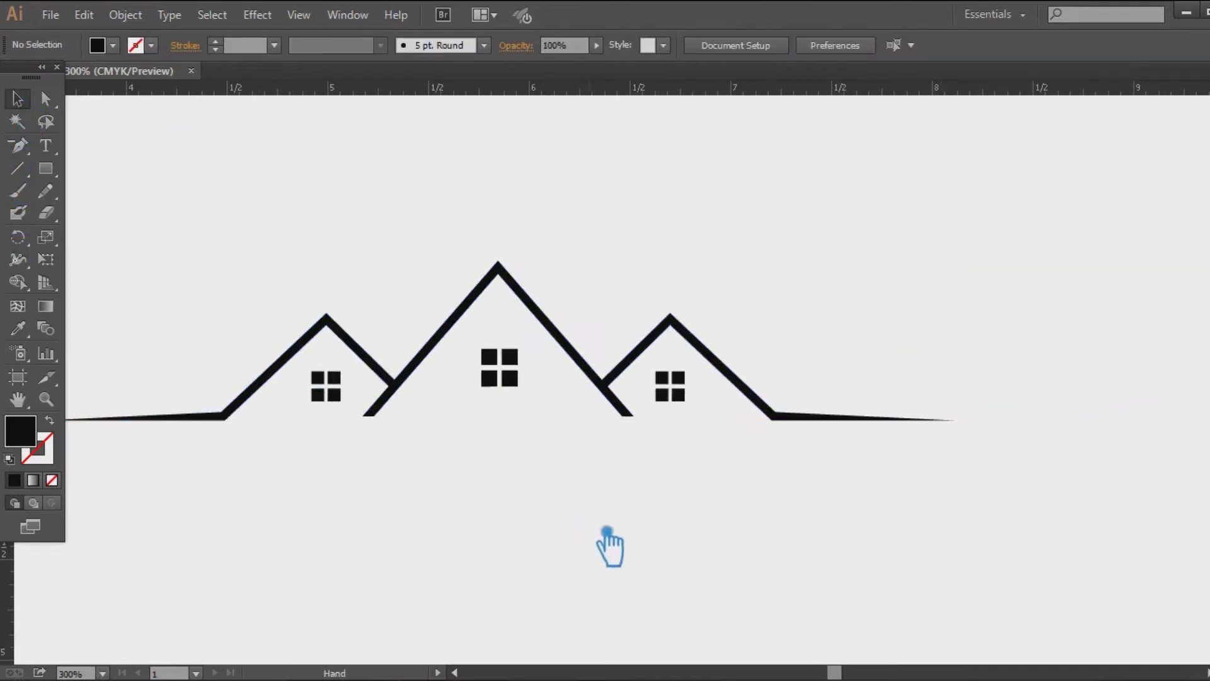
drag(611, 542, 842, 522)
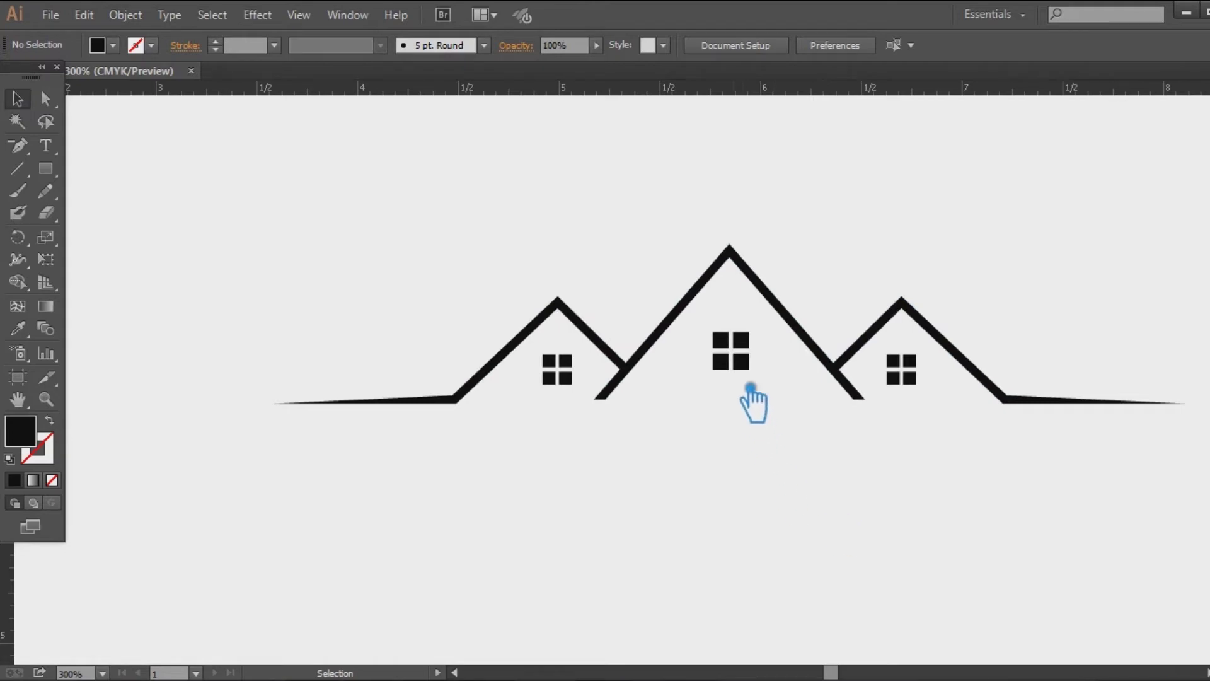
click(757, 359)
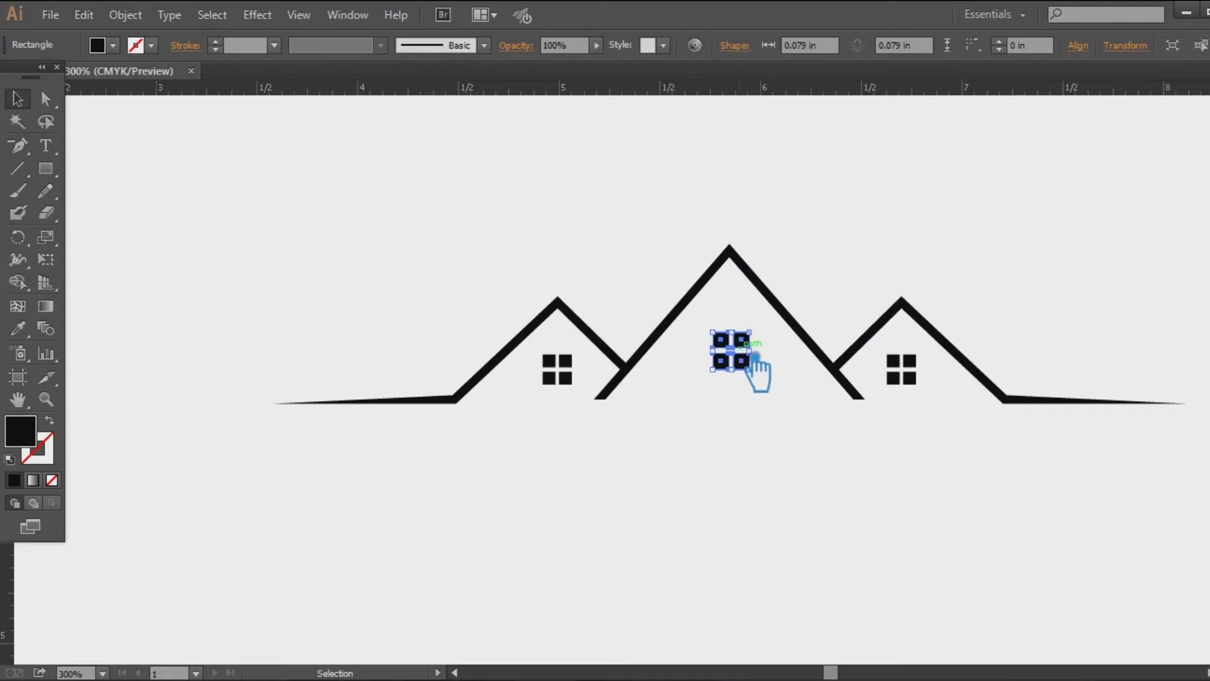
double_click(33, 436)
click(953, 259)
drag(889, 183, 888, 201)
click(1121, 150)
click(704, 545)
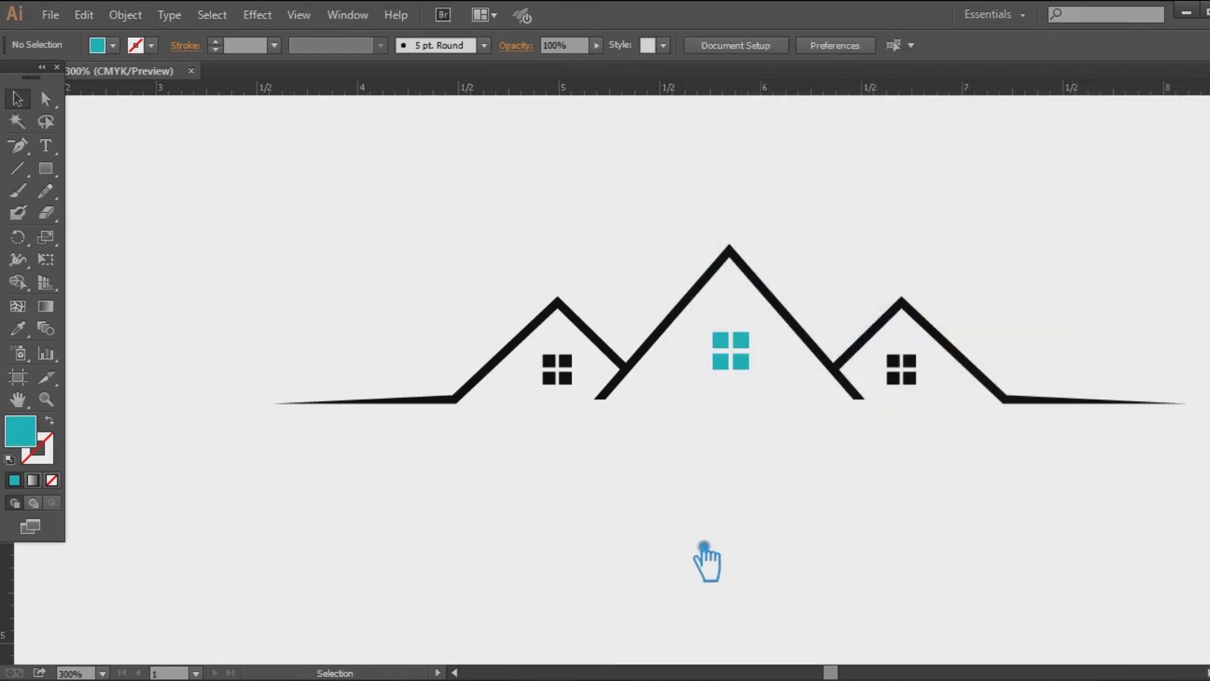
Step: Fill the central window's four panes with orange #db723e
click(747, 353)
double_click(27, 436)
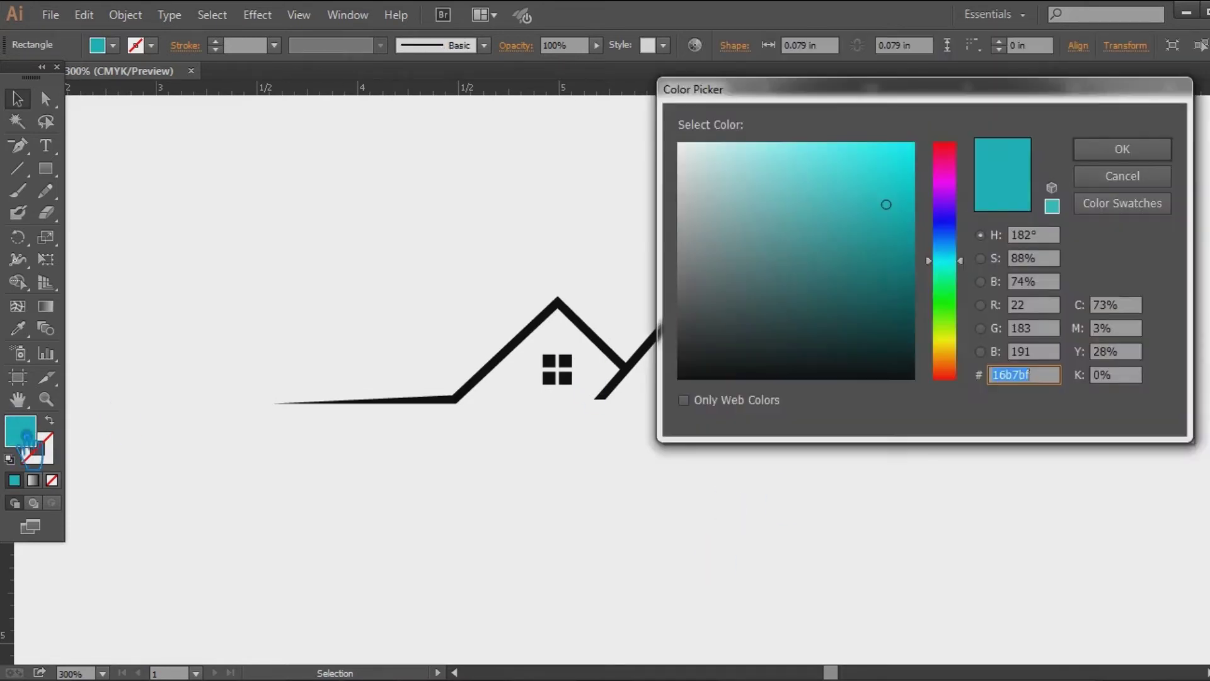
click(958, 367)
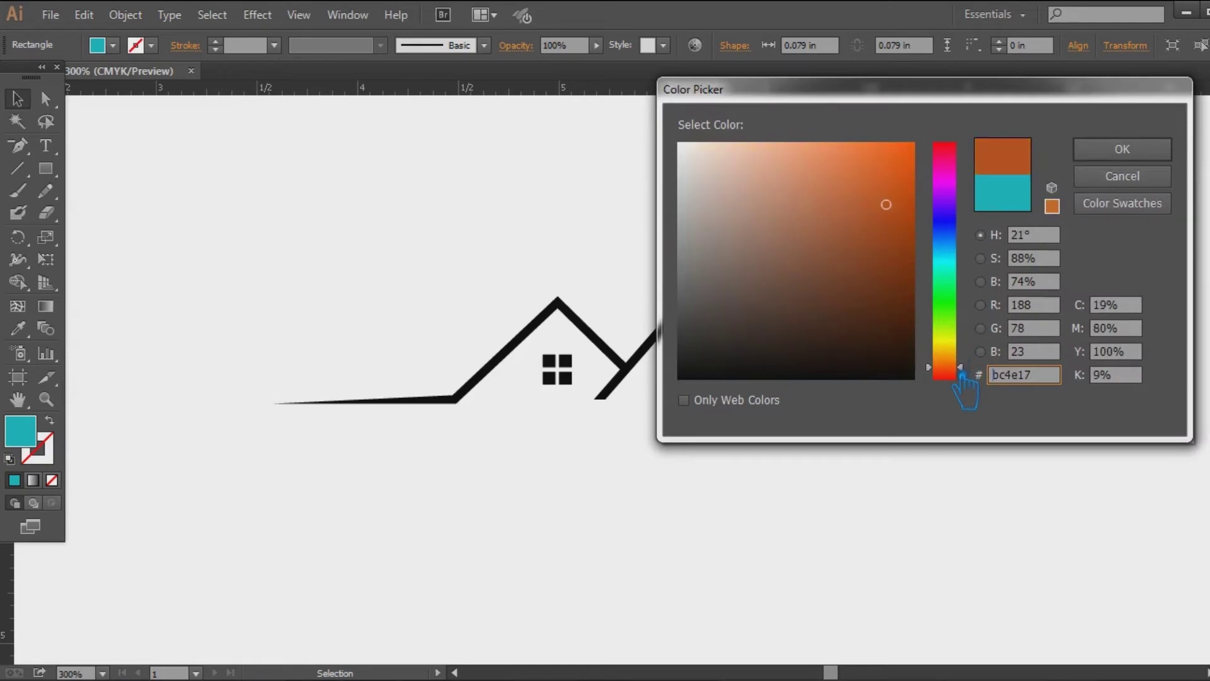
drag(898, 215, 867, 195)
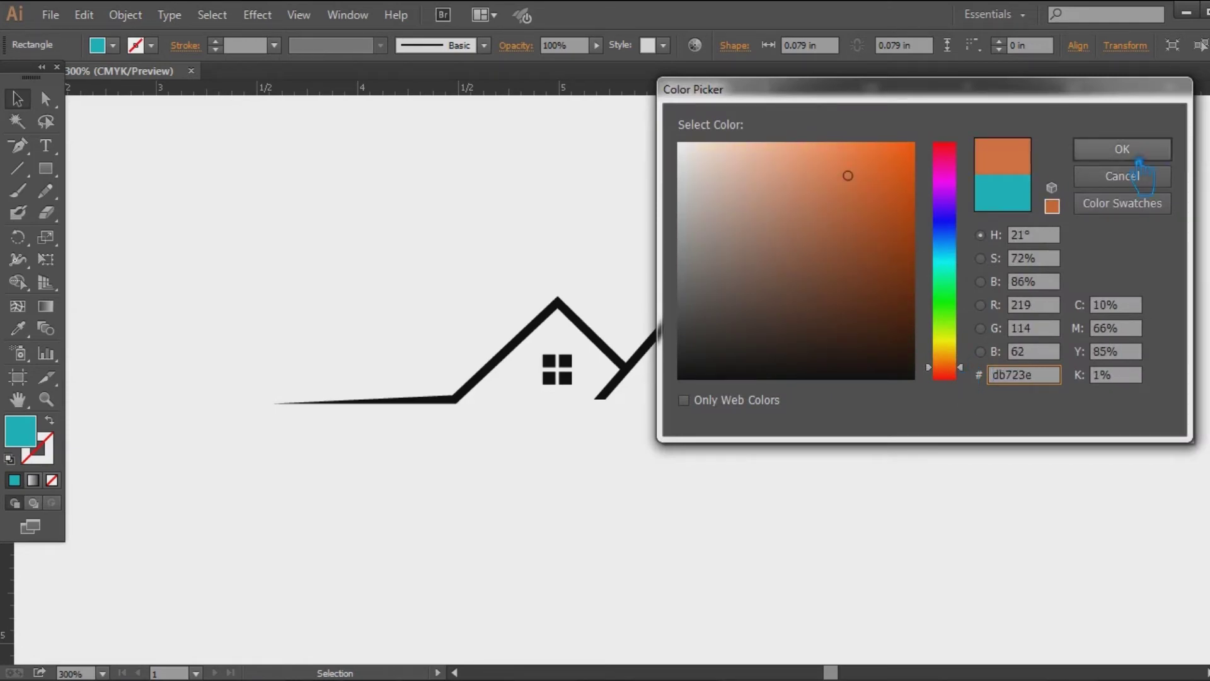
click(1121, 149)
click(983, 232)
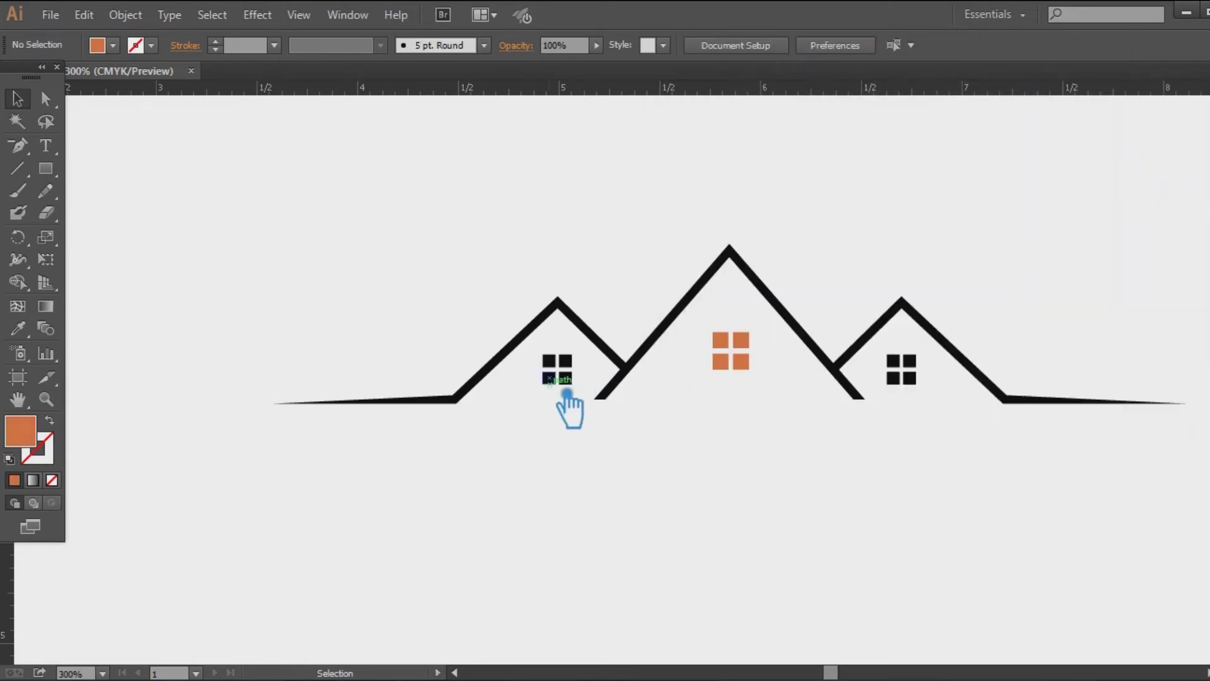
Step: Fill the panes of both side windows with a medium grey
click(561, 378)
shift+click(902, 378)
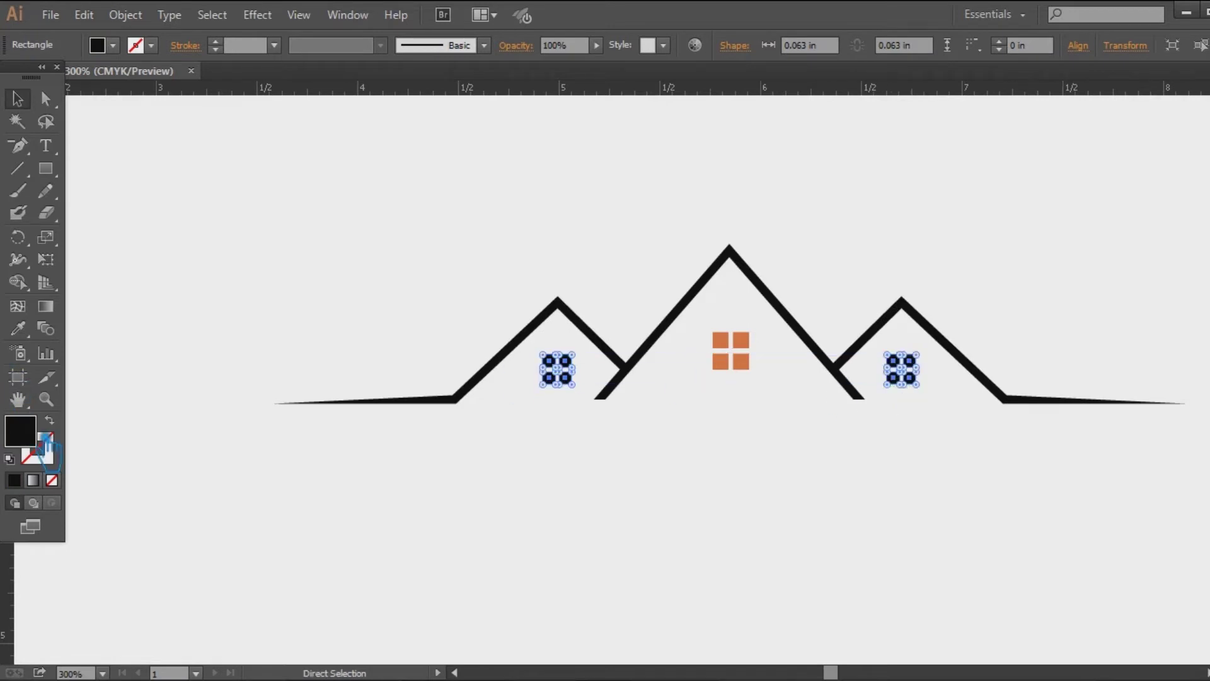
double_click(36, 431)
drag(687, 315, 678, 280)
click(1125, 151)
click(533, 558)
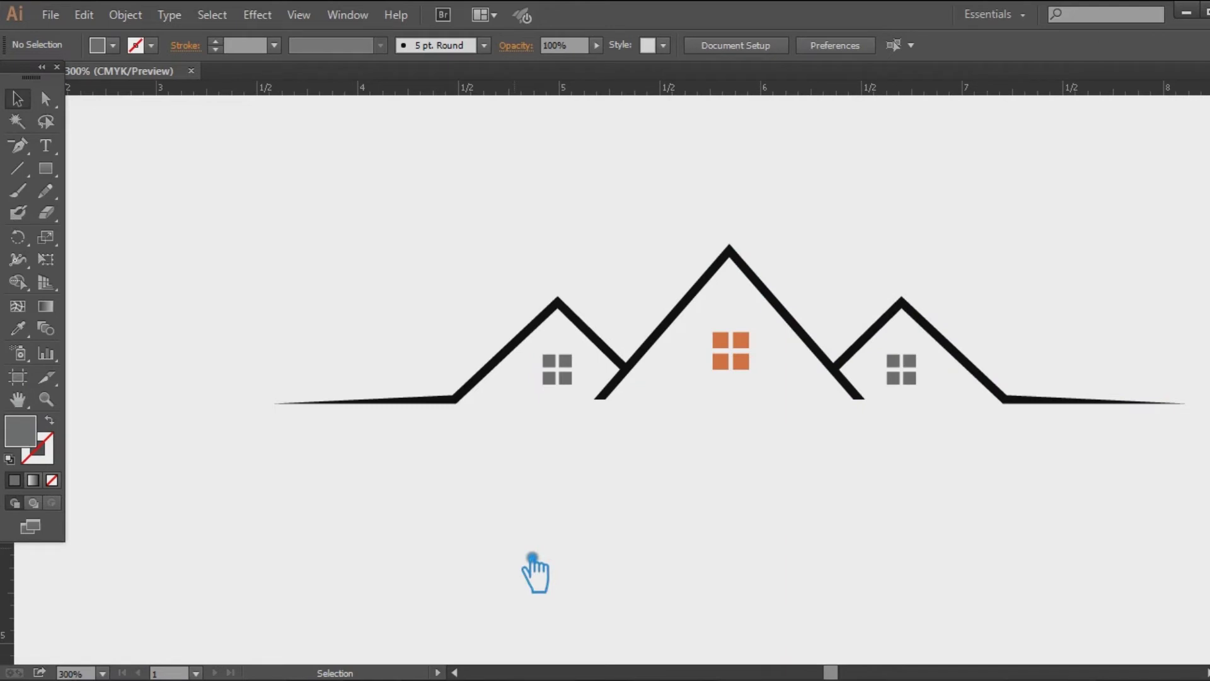
Step: Recolour the roof outline dark grey, sampling the side windows' grey and choosing a darker shade of it
click(794, 319)
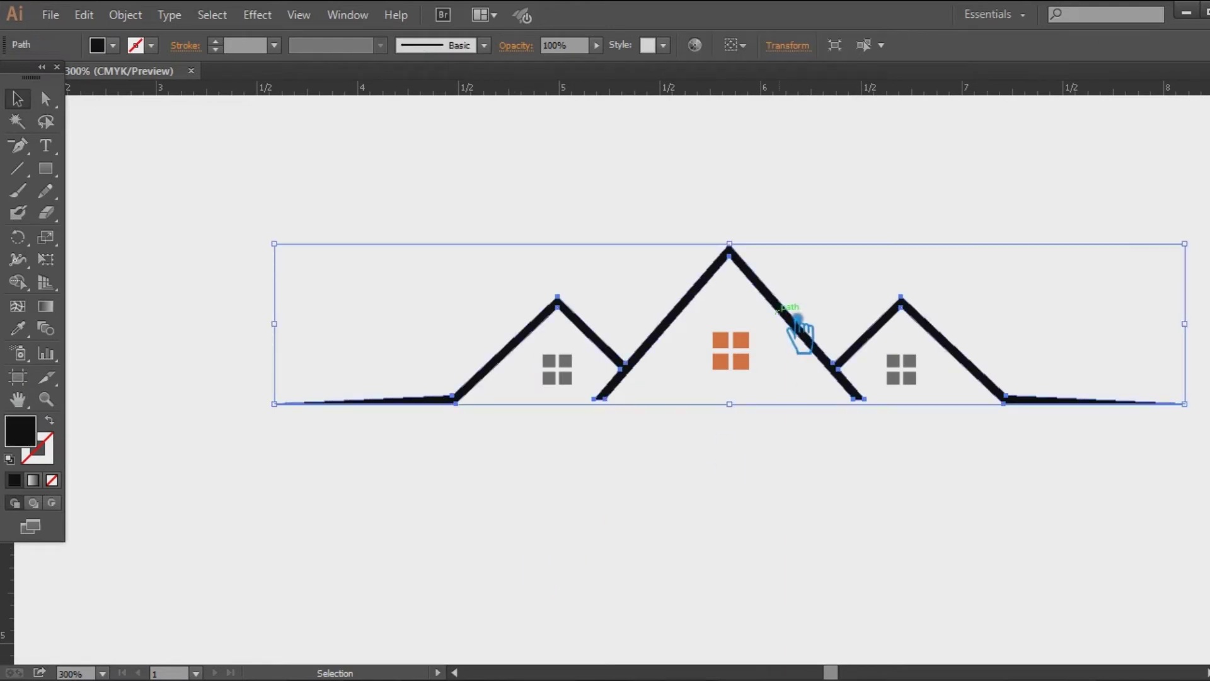
key(i)
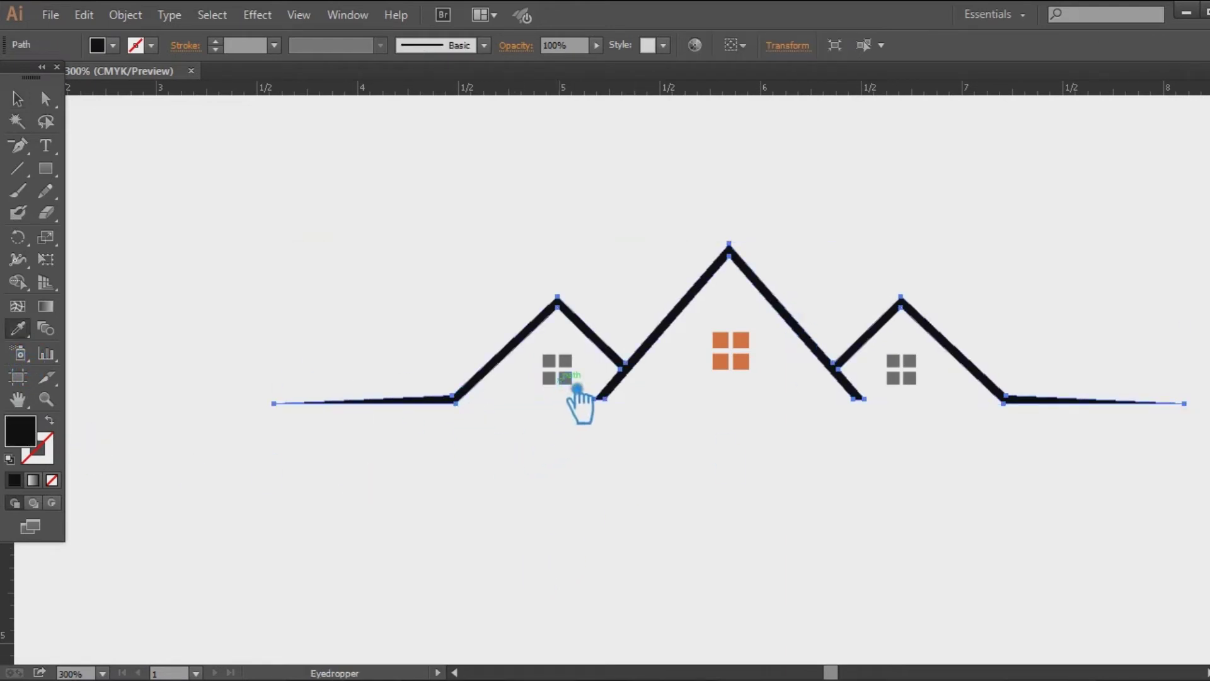
click(566, 380)
double_click(29, 434)
click(682, 323)
click(1141, 157)
click(18, 104)
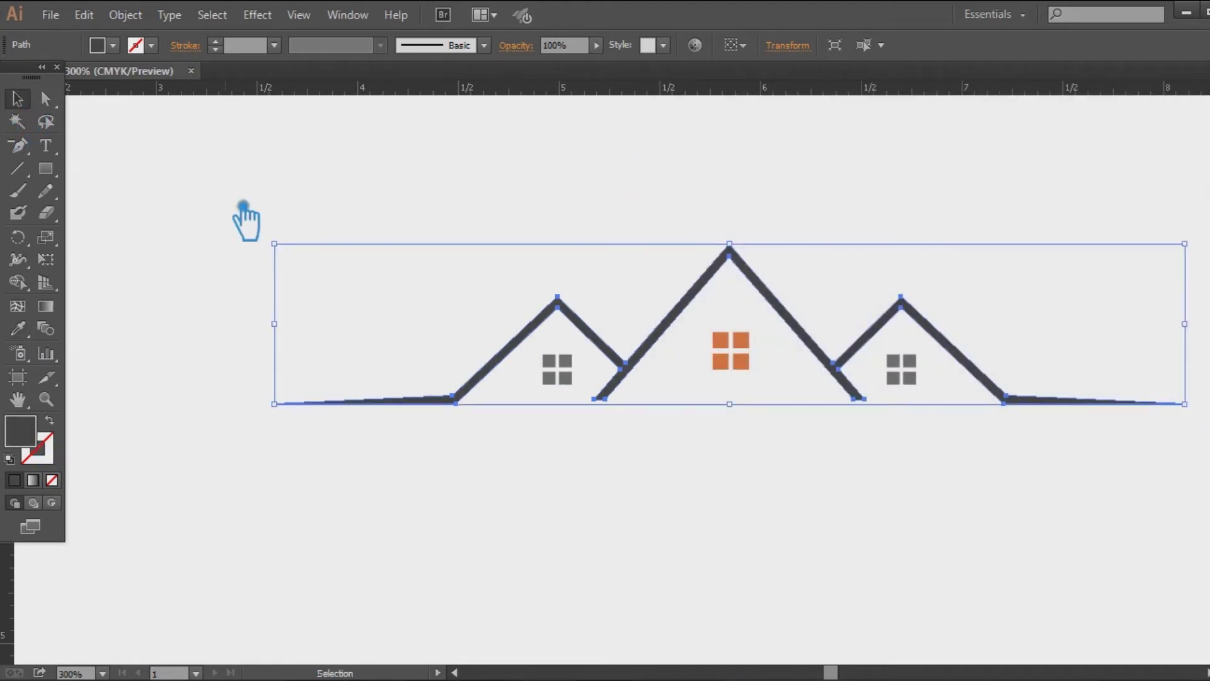
click(246, 205)
Step: Group the roof outline and all three windows into one object
drag(1015, 481, 427, 284)
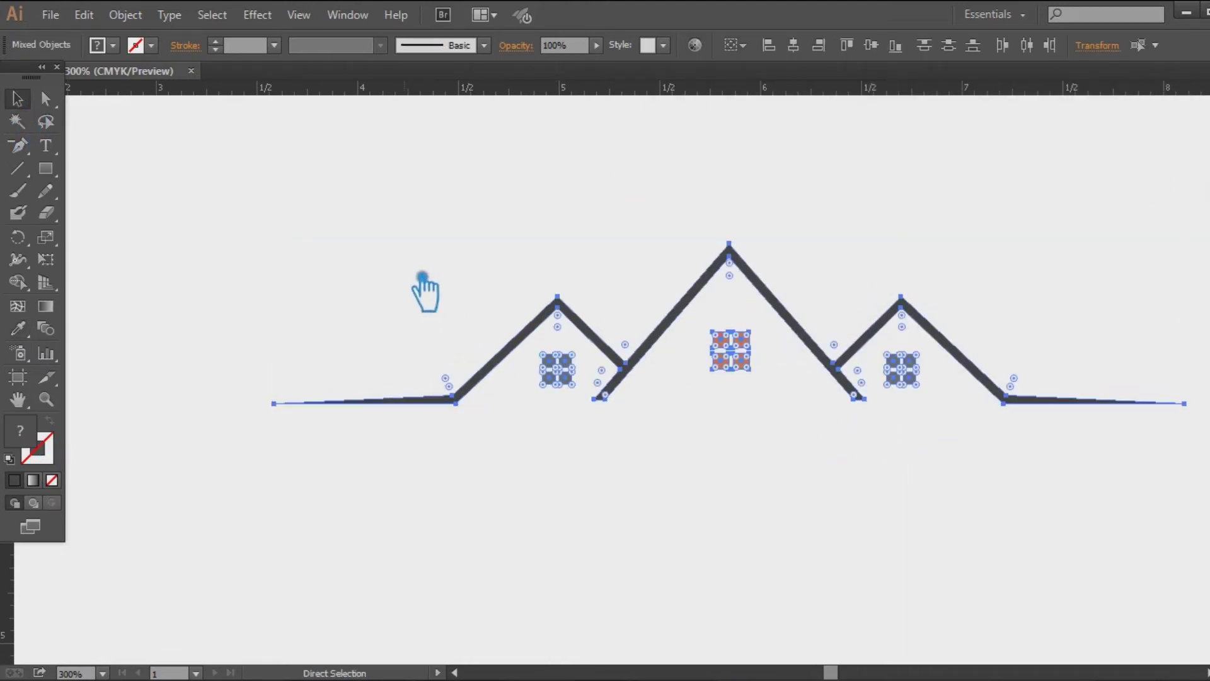
key(ctrl+g)
click(778, 503)
drag(974, 540, 922, 521)
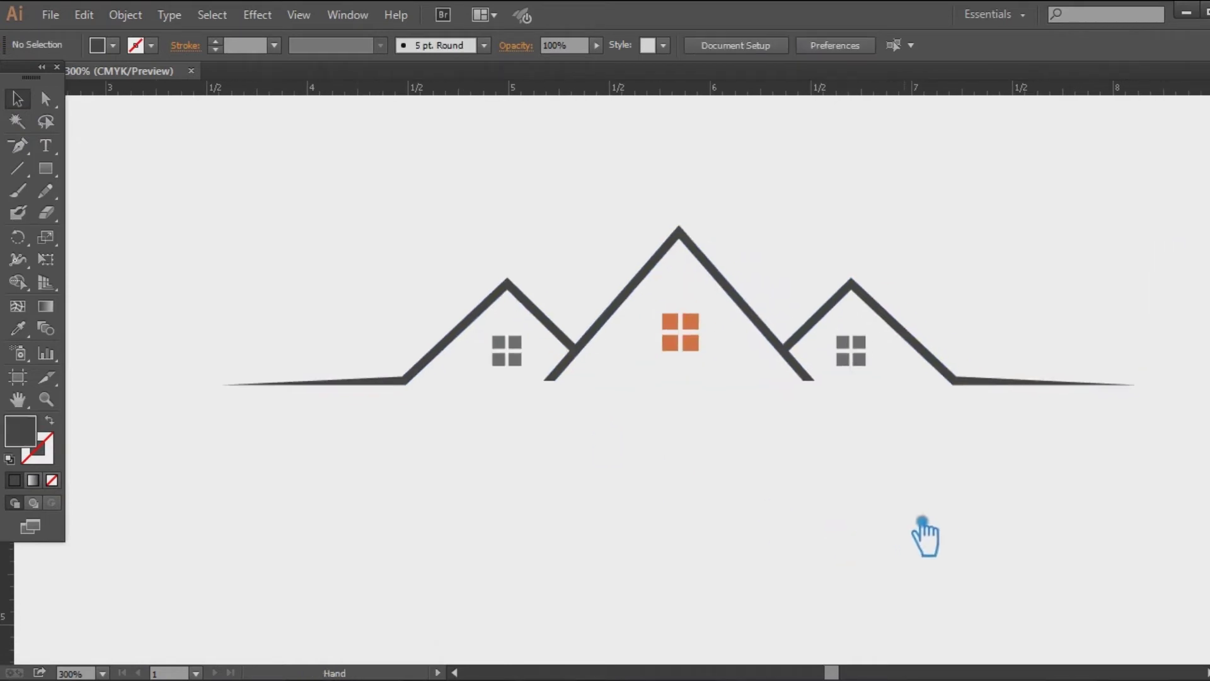
click(799, 366)
click(814, 476)
Step: Add the text RICH MAN HOUSE below the roofs in the Racon font, style Basic S
click(54, 150)
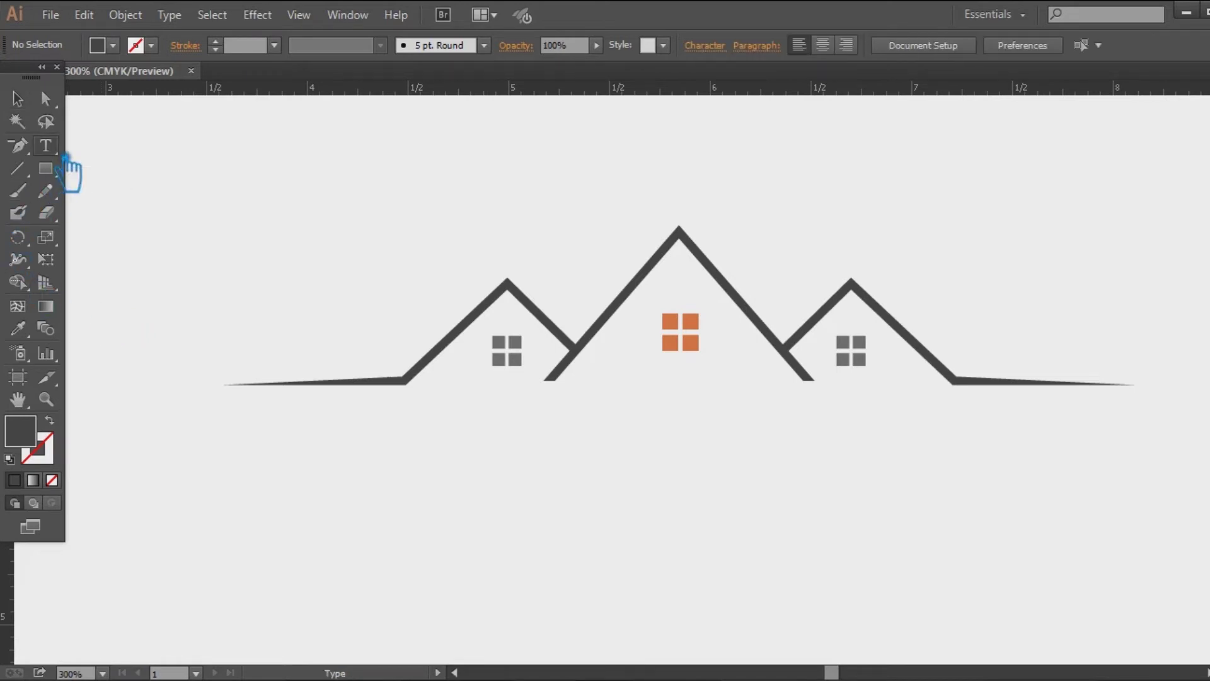
click(376, 499)
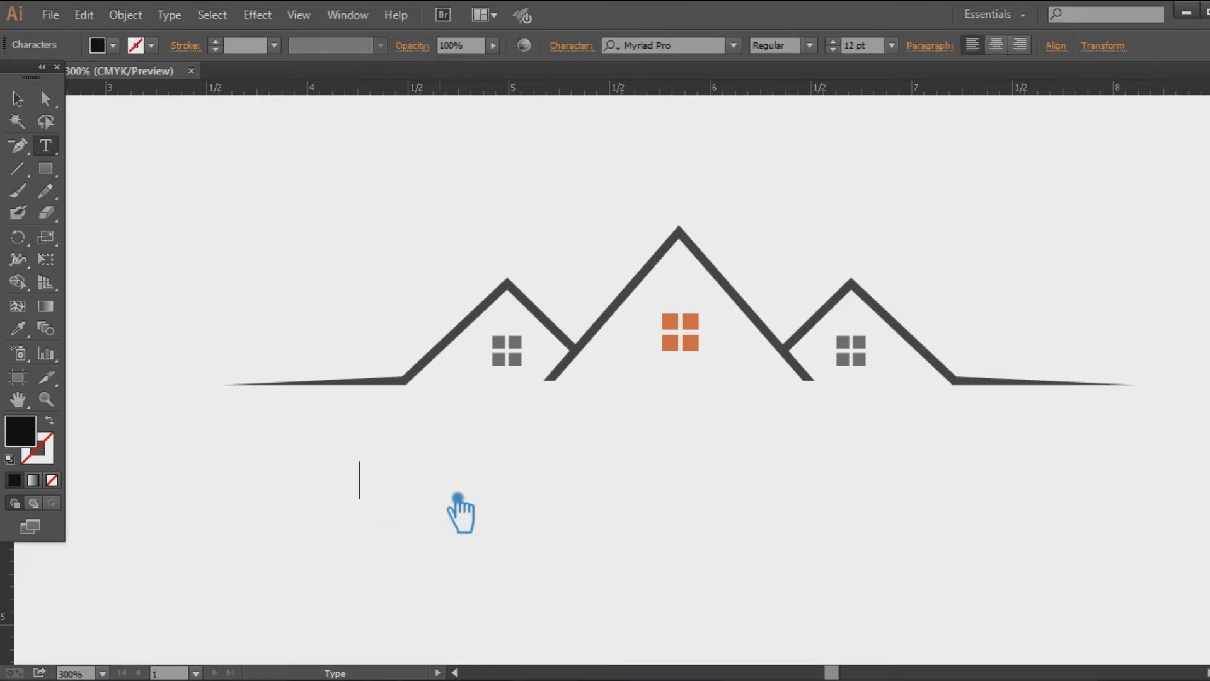
click(691, 50)
text(r)
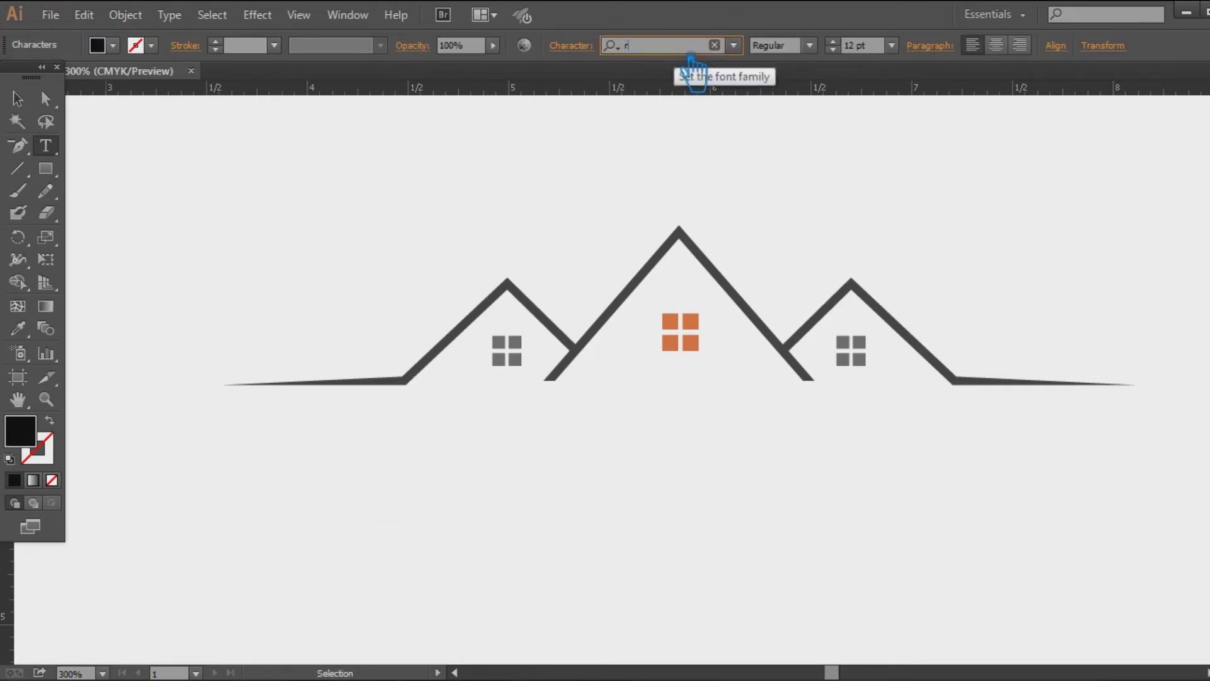
text(acon)
key(Return)
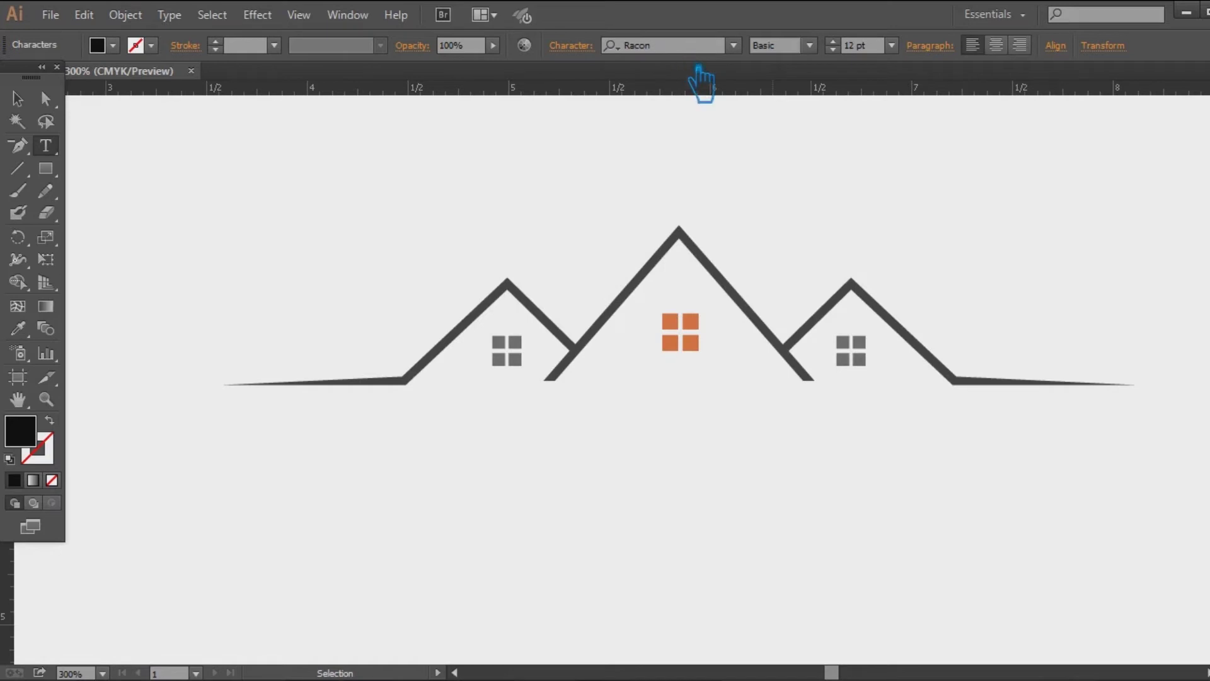
click(809, 45)
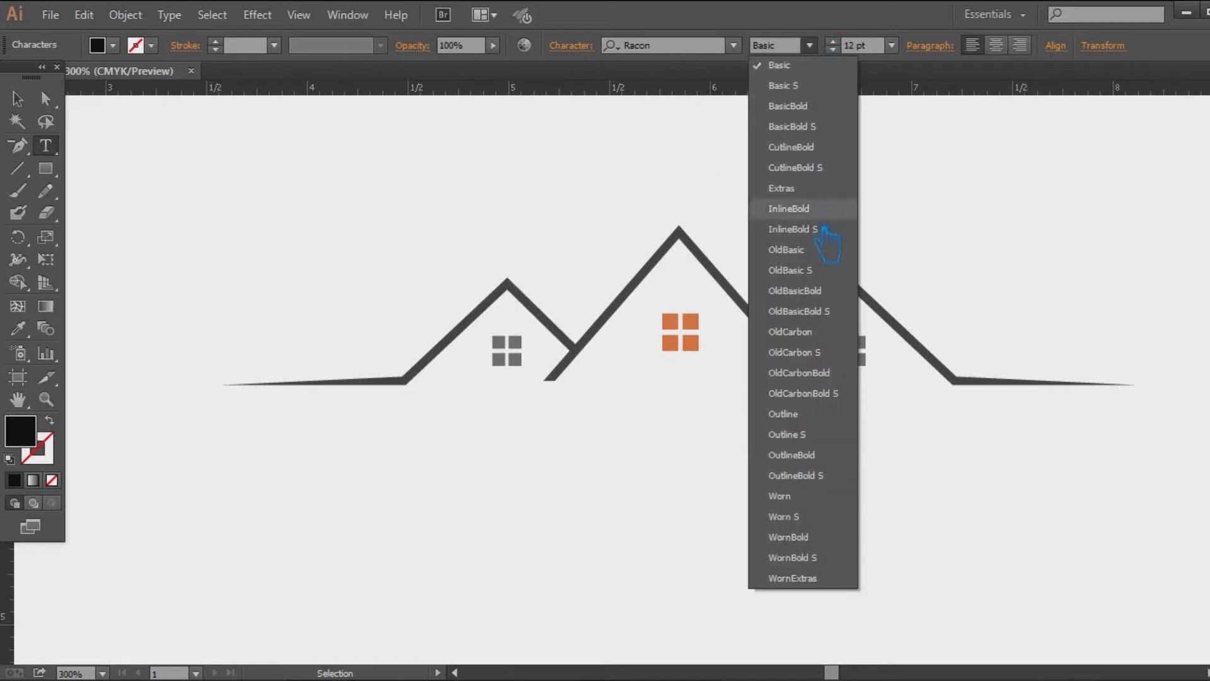
click(819, 85)
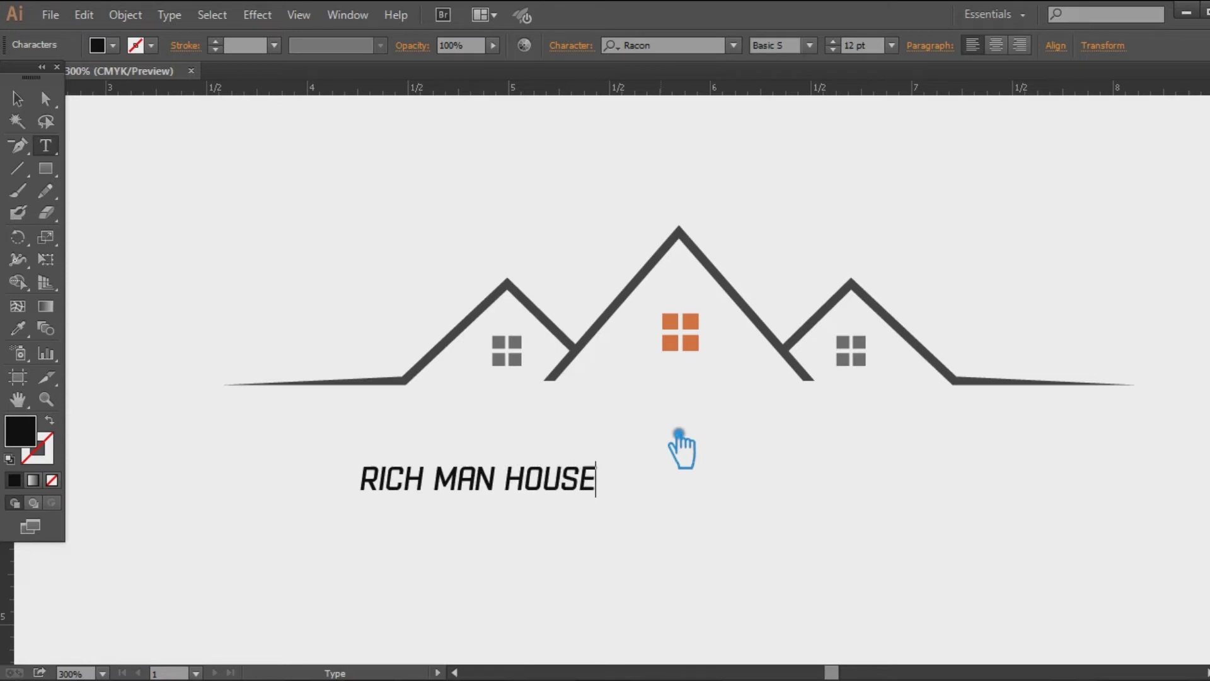
Step: Change the title's font style to BasicBold, enlarge it to about 21 pt and place it beneath the roofs
click(20, 100)
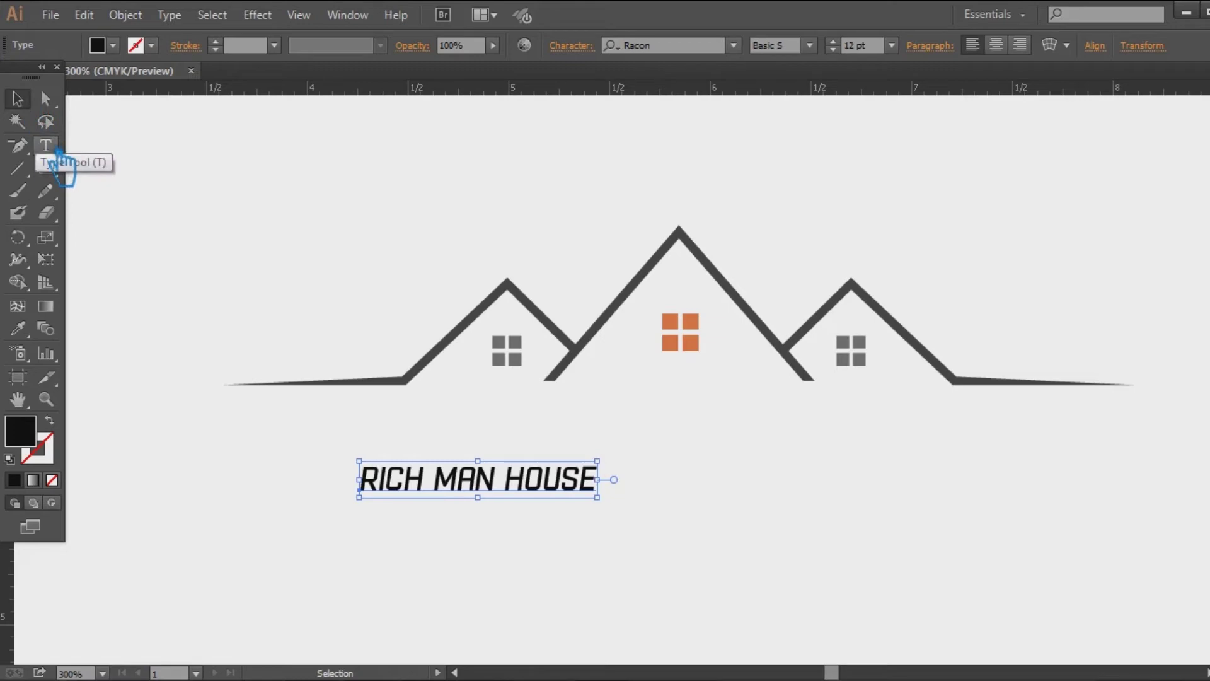
click(810, 45)
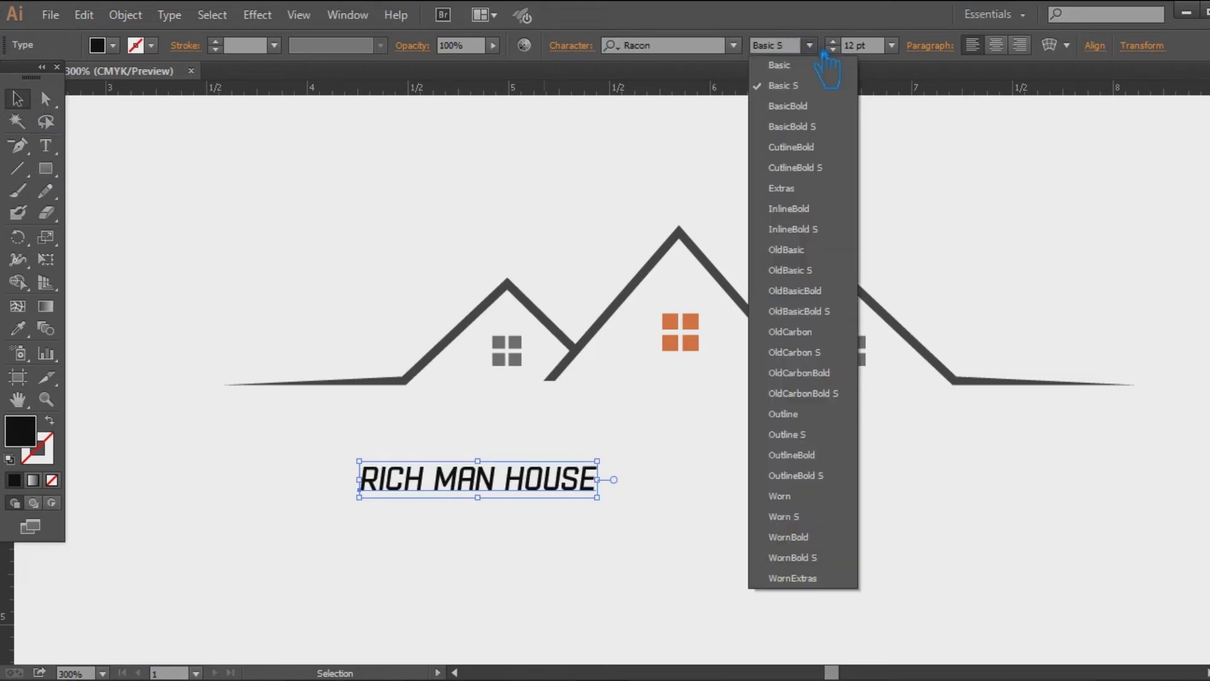
click(819, 100)
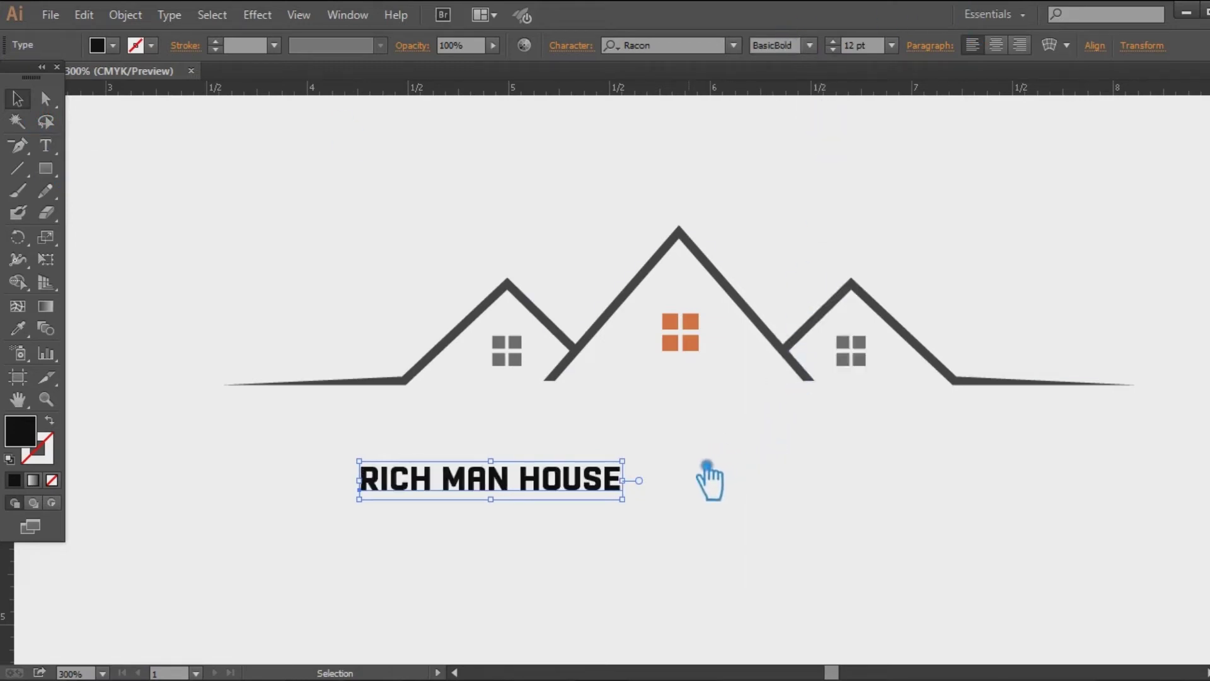
drag(639, 506, 775, 466)
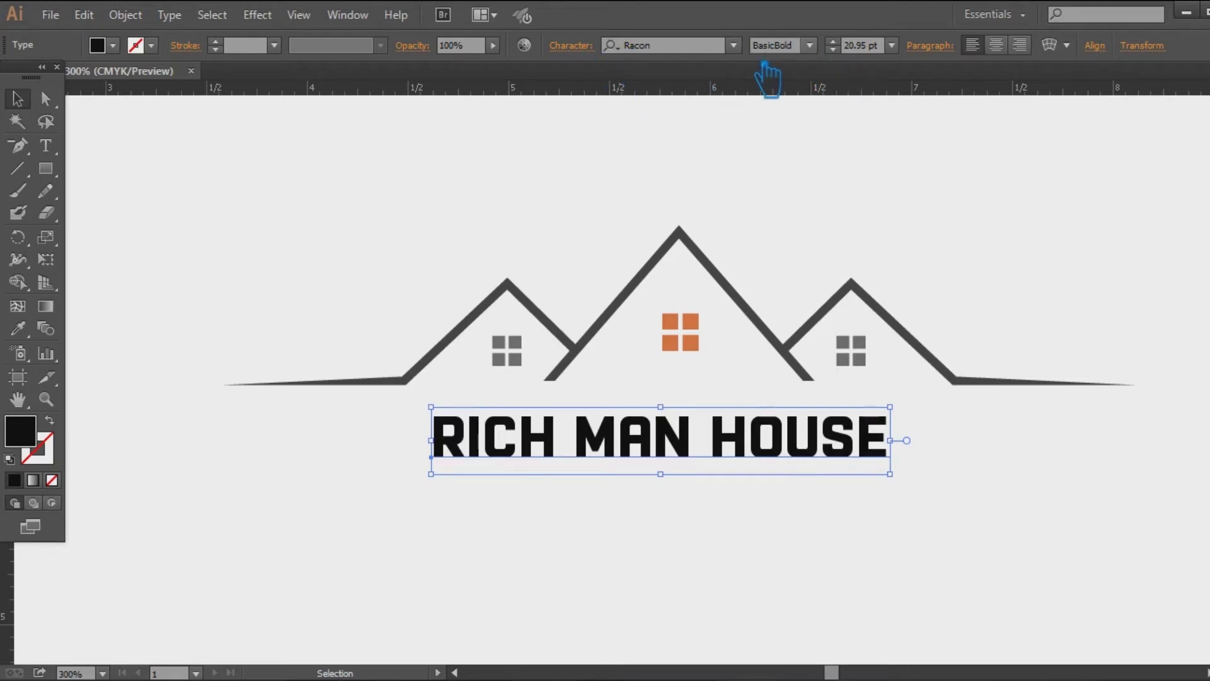
Step: Set the title's font size to 28 pt and move it roughly to the centre beneath the roofs
click(590, 52)
click(684, 10)
click(852, 46)
text(35)
key(Return)
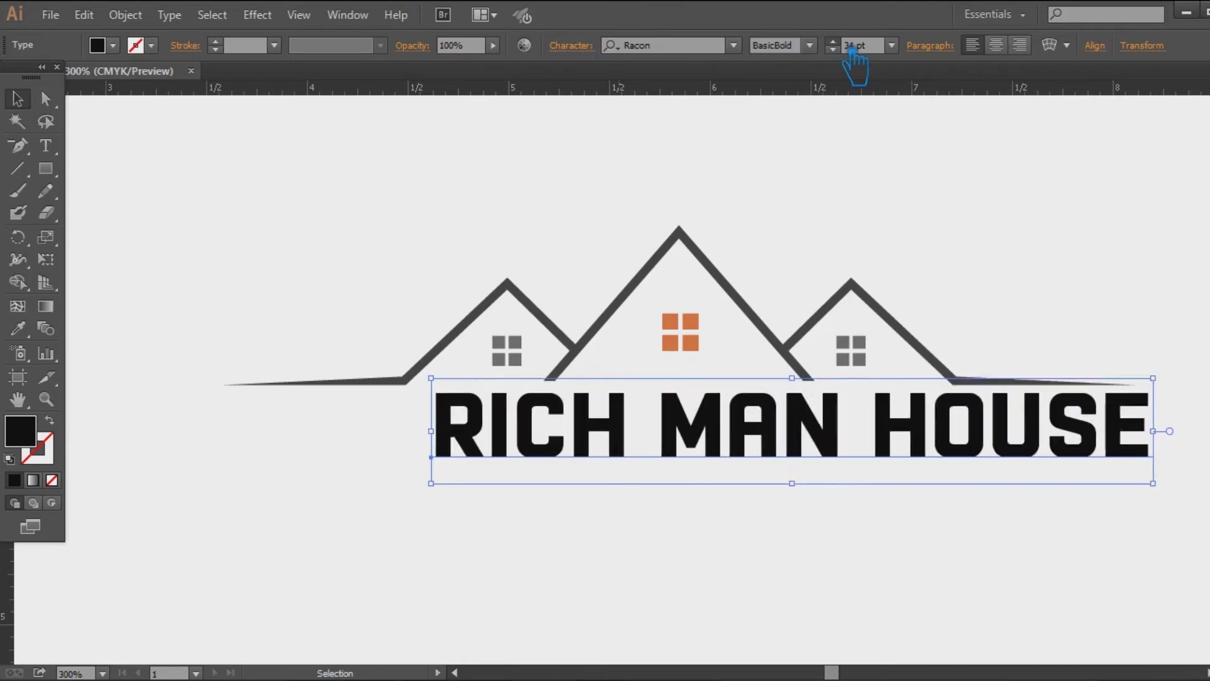
scroll(851, 50, down, 7)
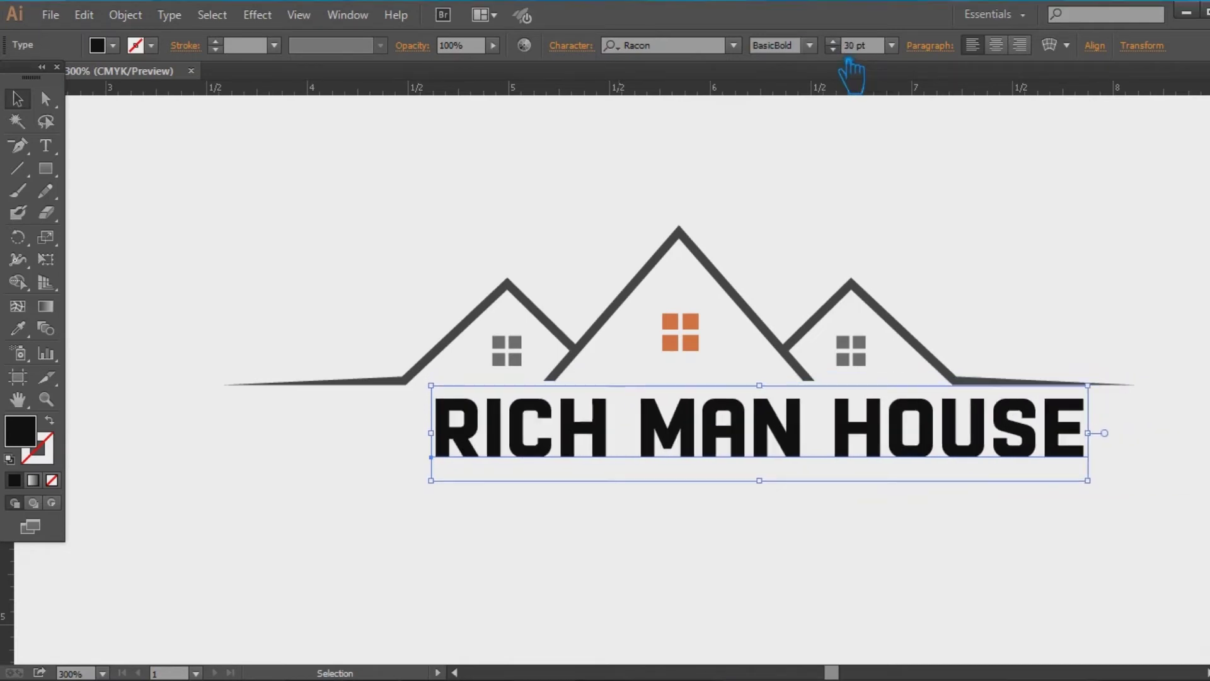
click(810, 46)
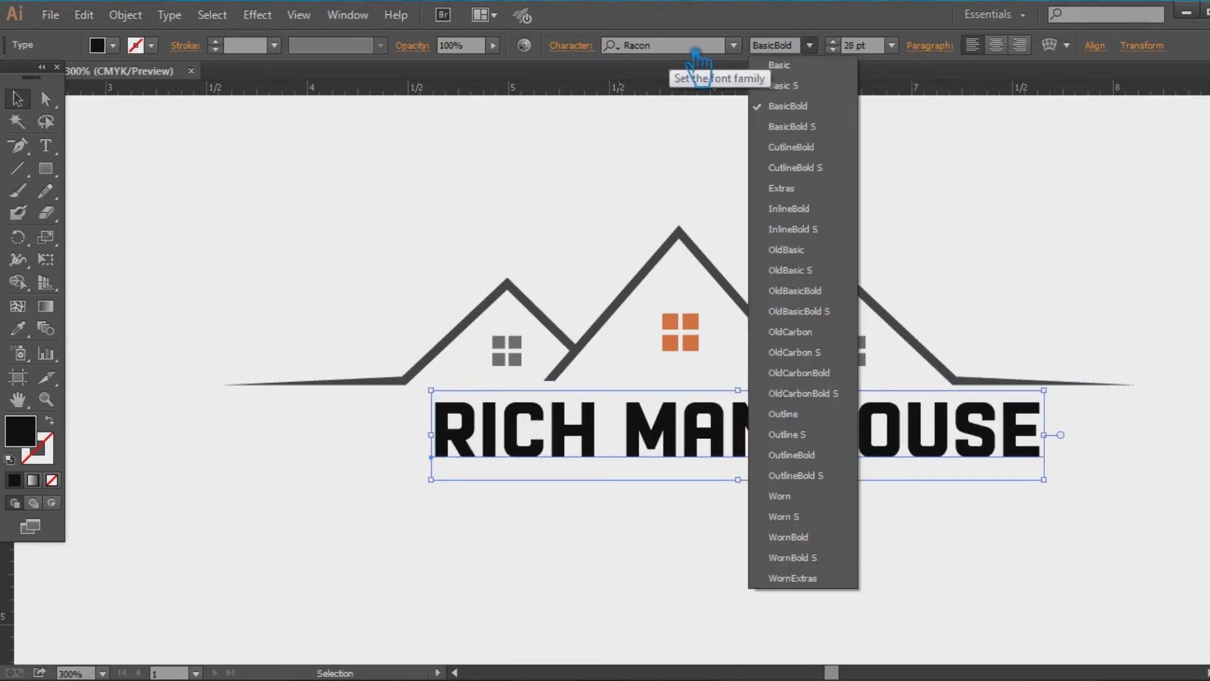
click(696, 32)
drag(956, 460, 890, 485)
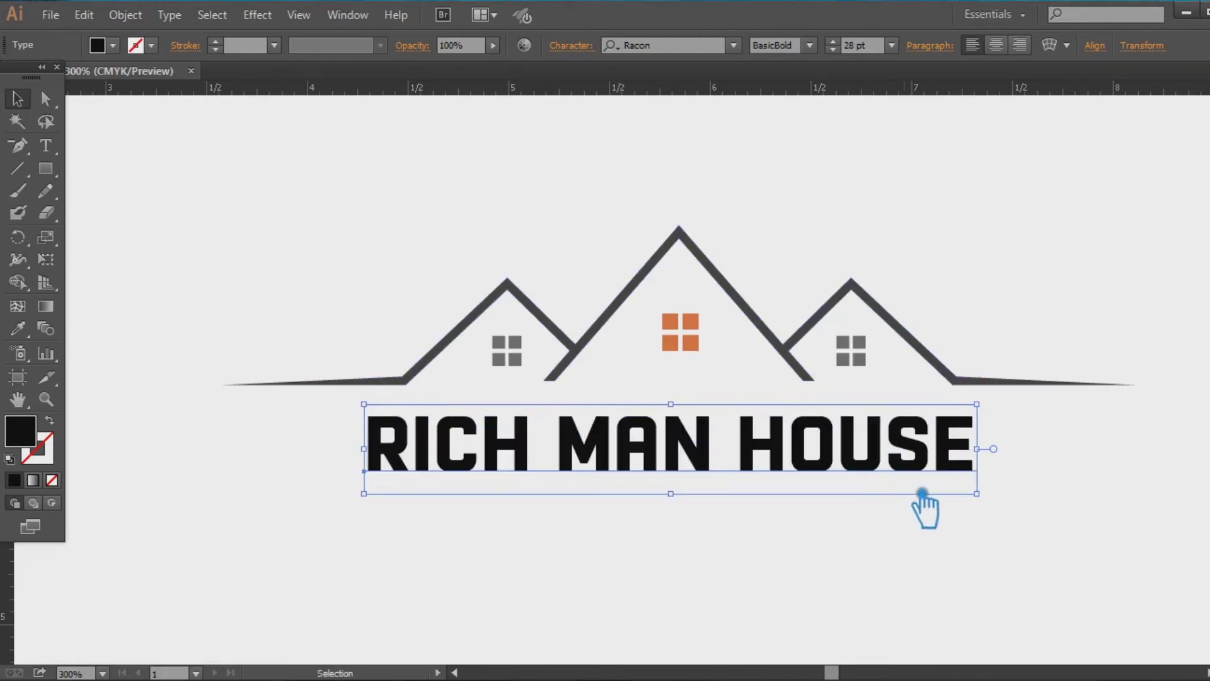
click(846, 554)
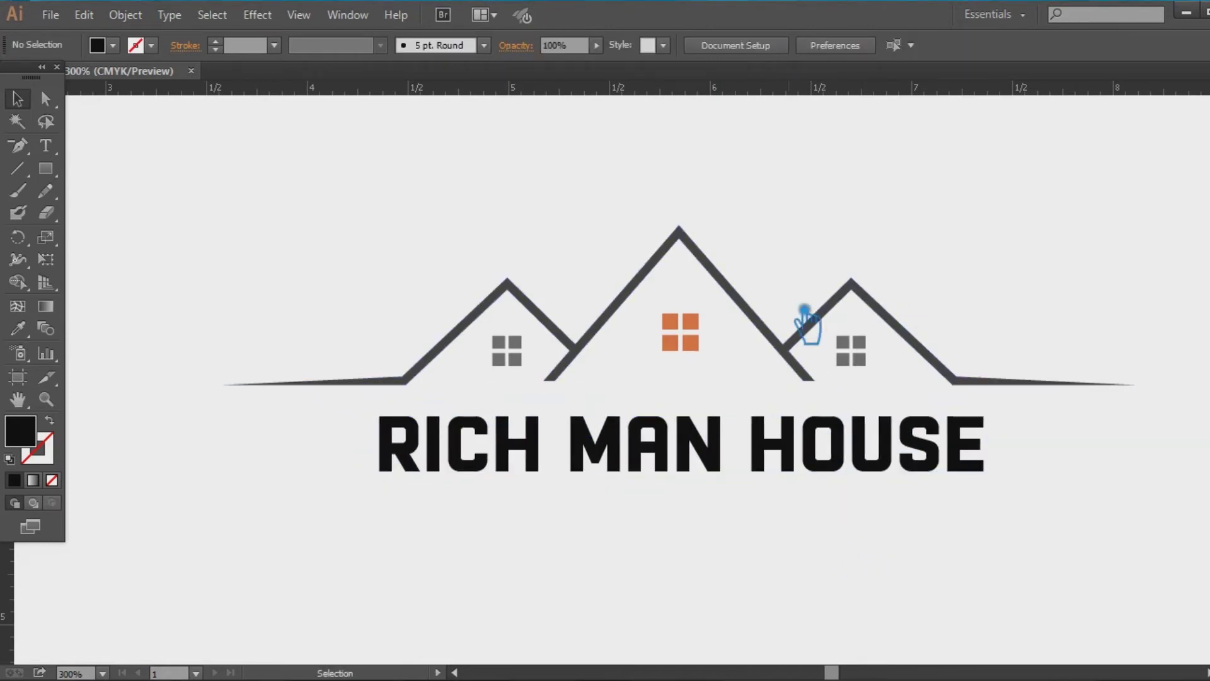
Step: Try filling the whole house group with the central window's orange, and undo the recolouring
click(745, 307)
click(19, 329)
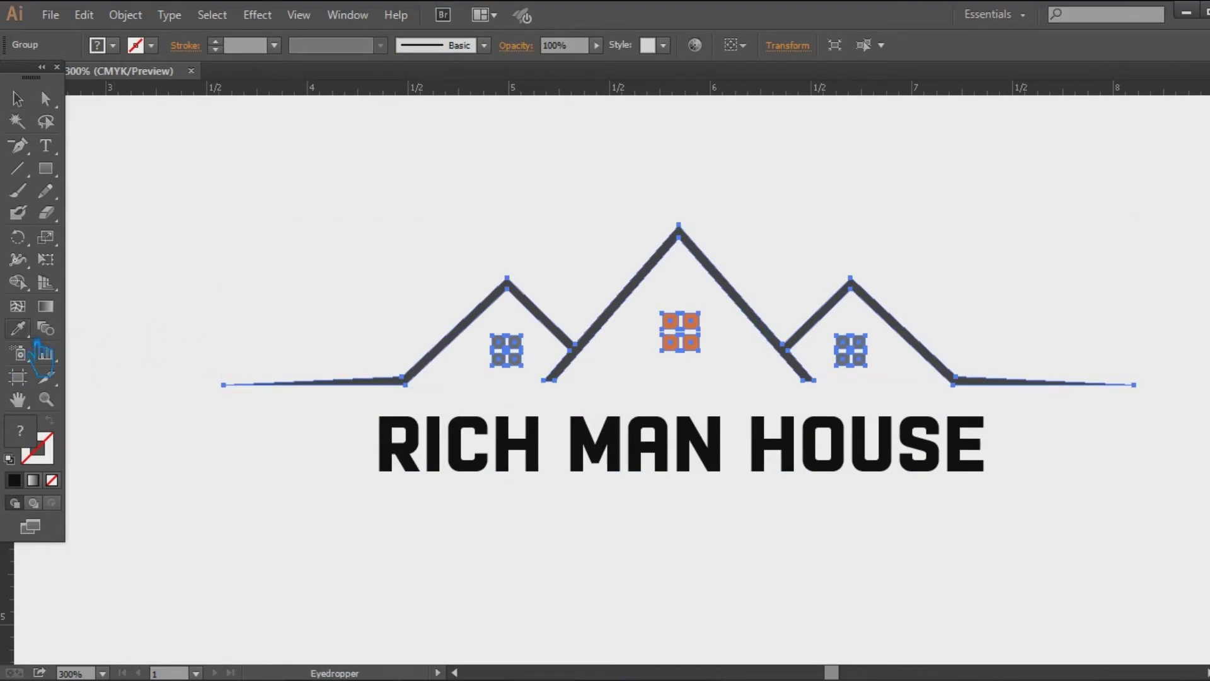
click(685, 351)
click(19, 101)
click(223, 193)
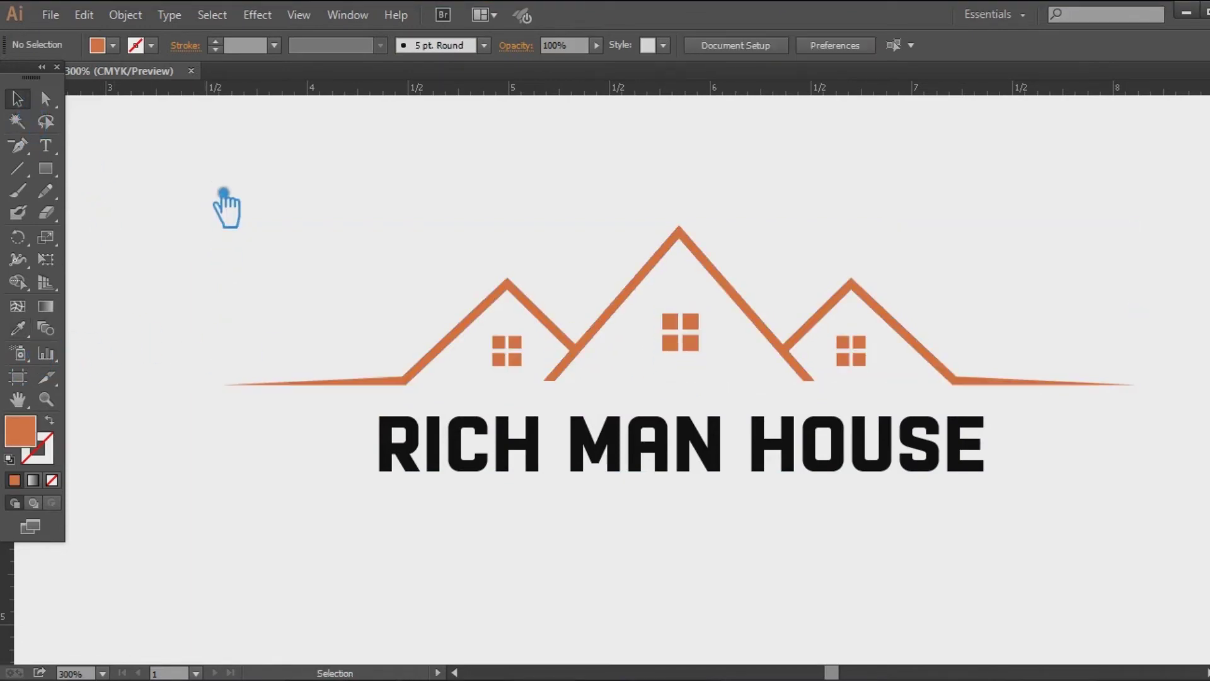
key(ctrl+z)
click(280, 192)
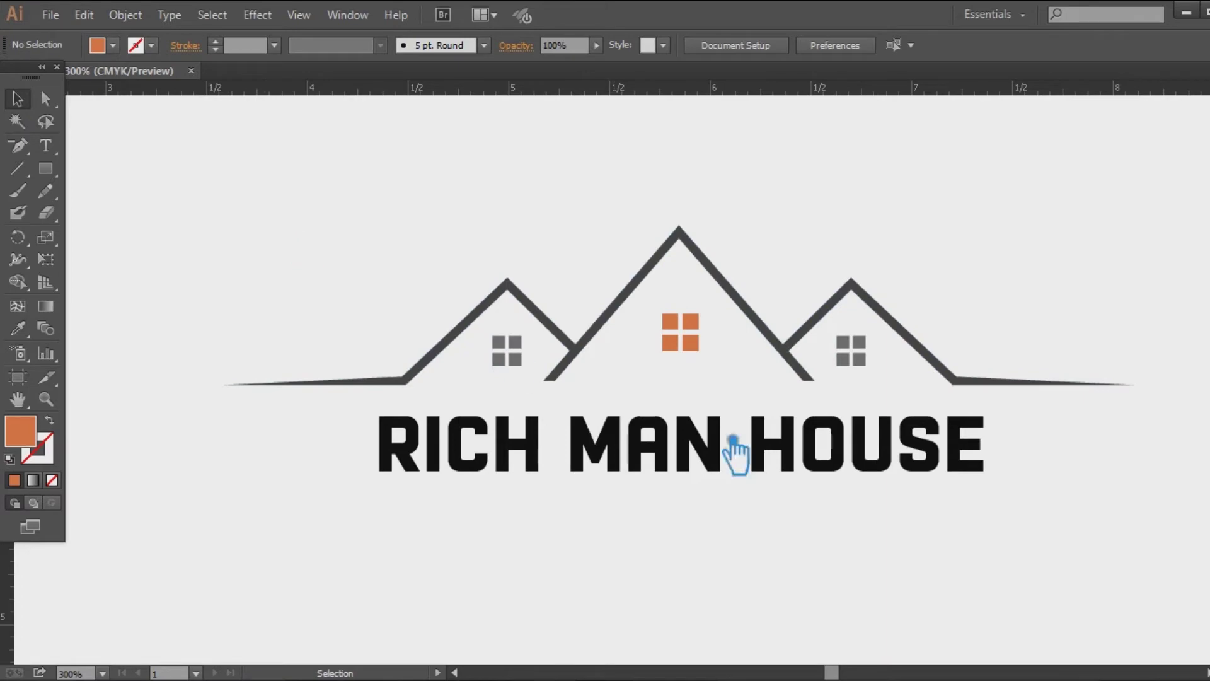
Step: Try other Racon font styles on the title, including Extras and CutlineBold
click(886, 474)
click(809, 46)
click(789, 51)
key(Down)
key(Down)
key(Down)
key(Down)
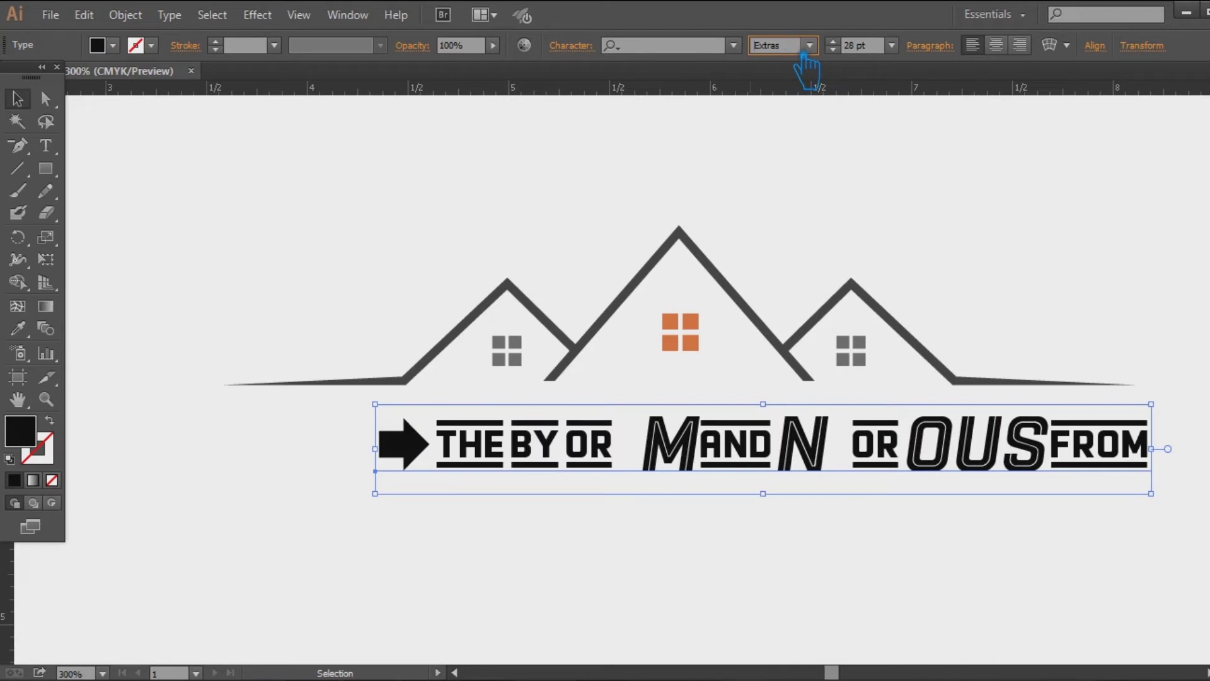
key(Down)
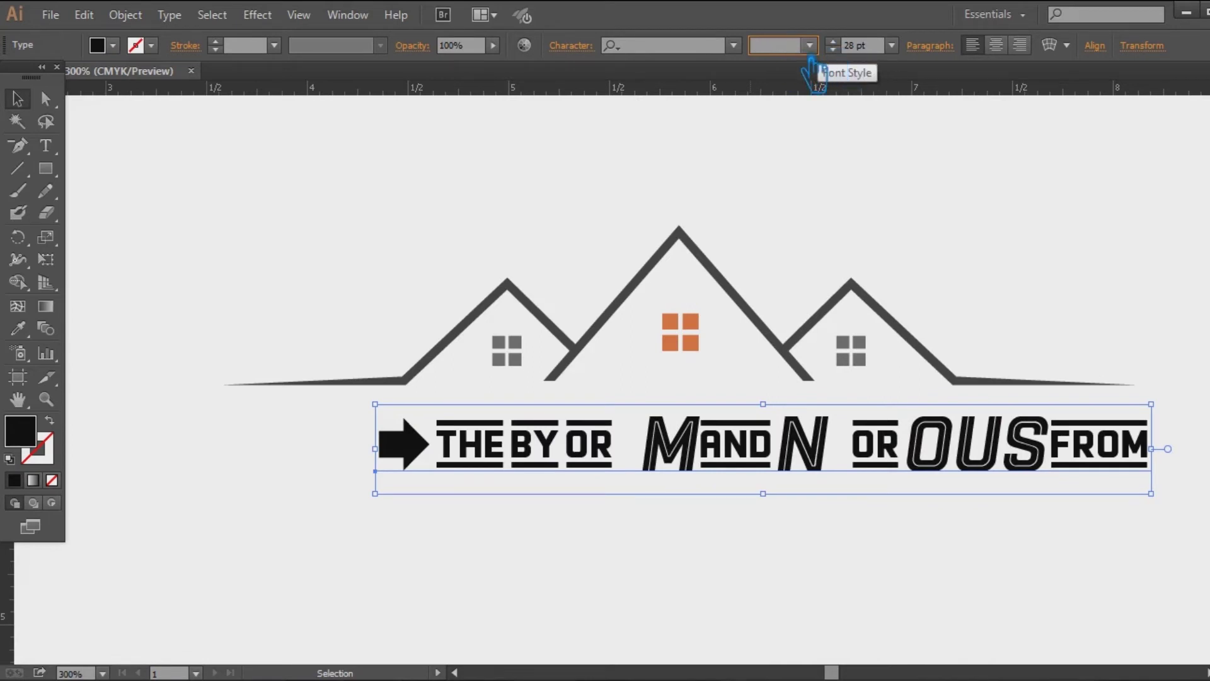
key(Up)
key(Up)
Step: Set the title's font style to WornBold
click(811, 46)
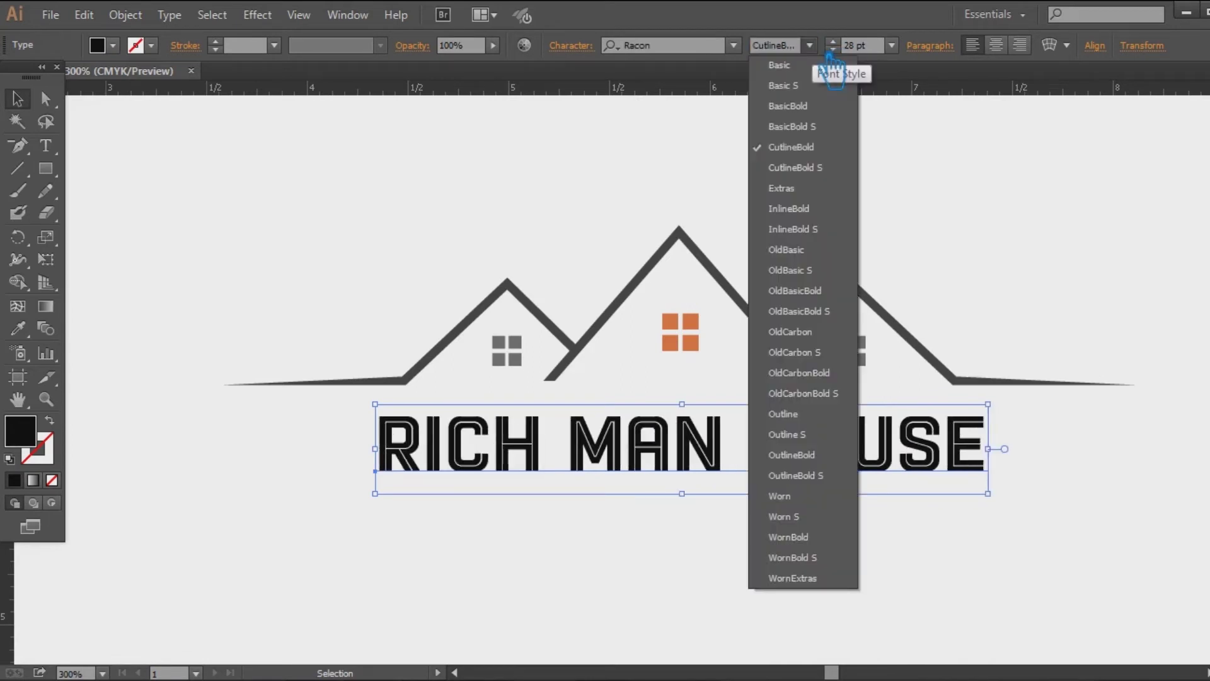
click(807, 496)
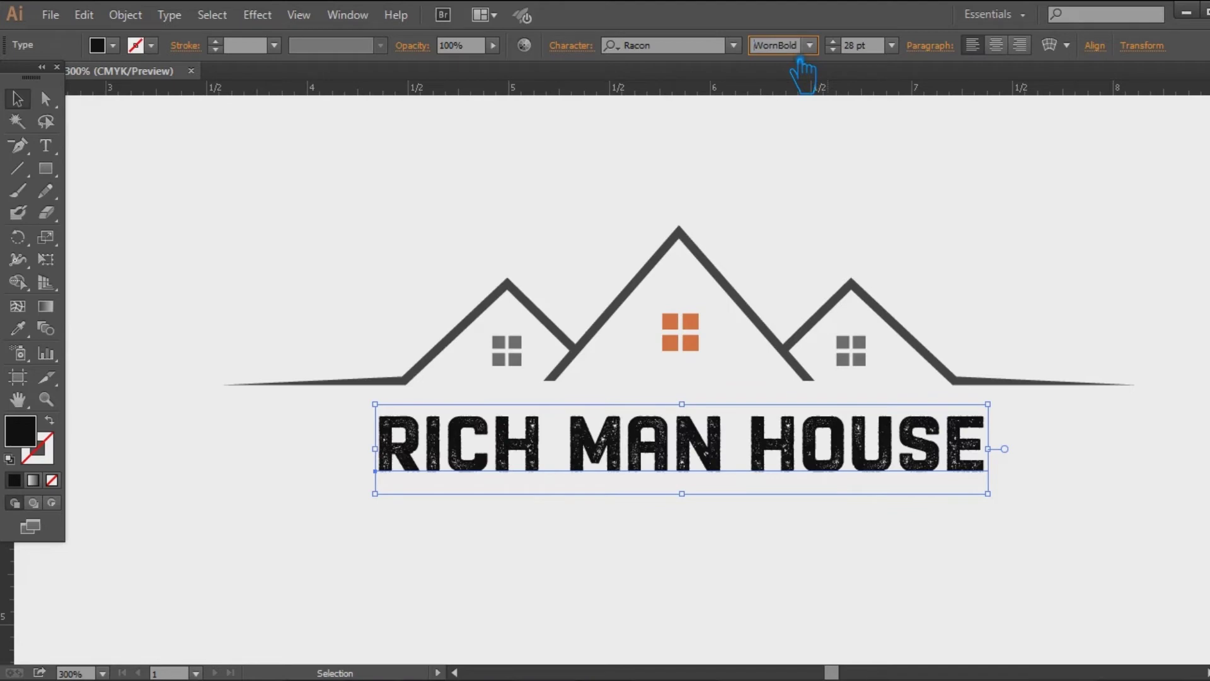
click(941, 561)
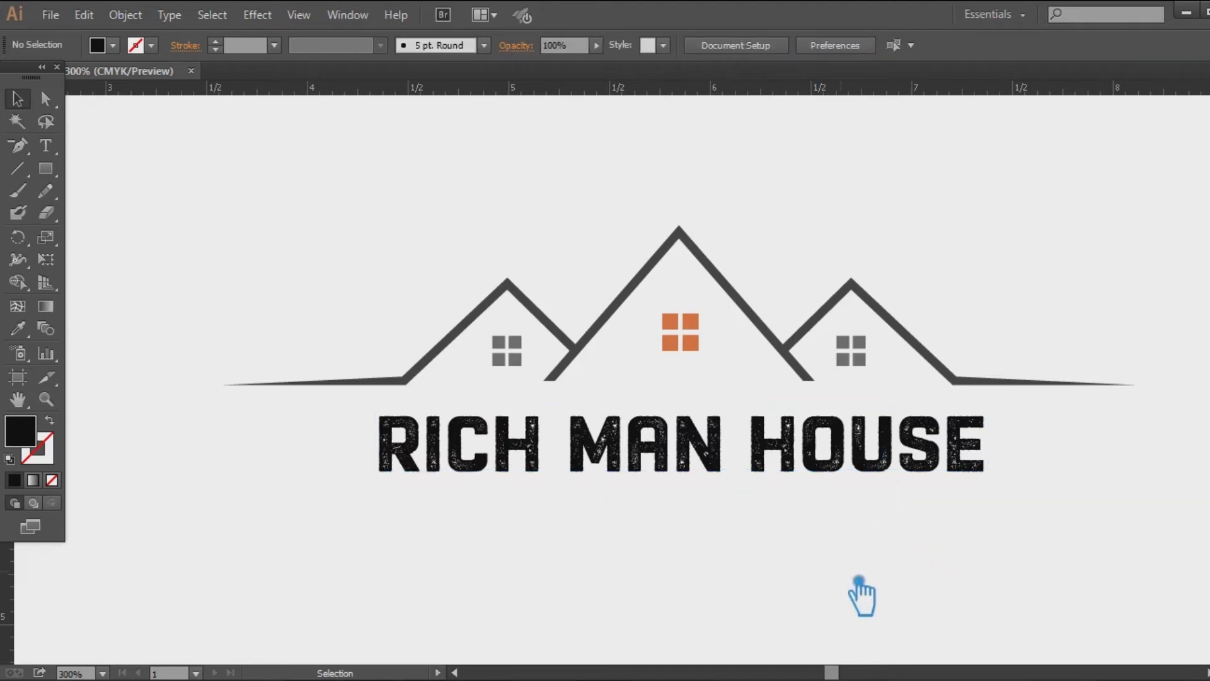
Step: Move the RICH MAN HOUSE title slightly down to widen its gap from the roofs
drag(787, 463, 802, 474)
click(901, 576)
drag(899, 465, 890, 461)
drag(890, 460, 897, 460)
Step: Colour the title with the dark grey sampled from the roof outline
click(19, 329)
click(408, 376)
click(17, 99)
click(151, 156)
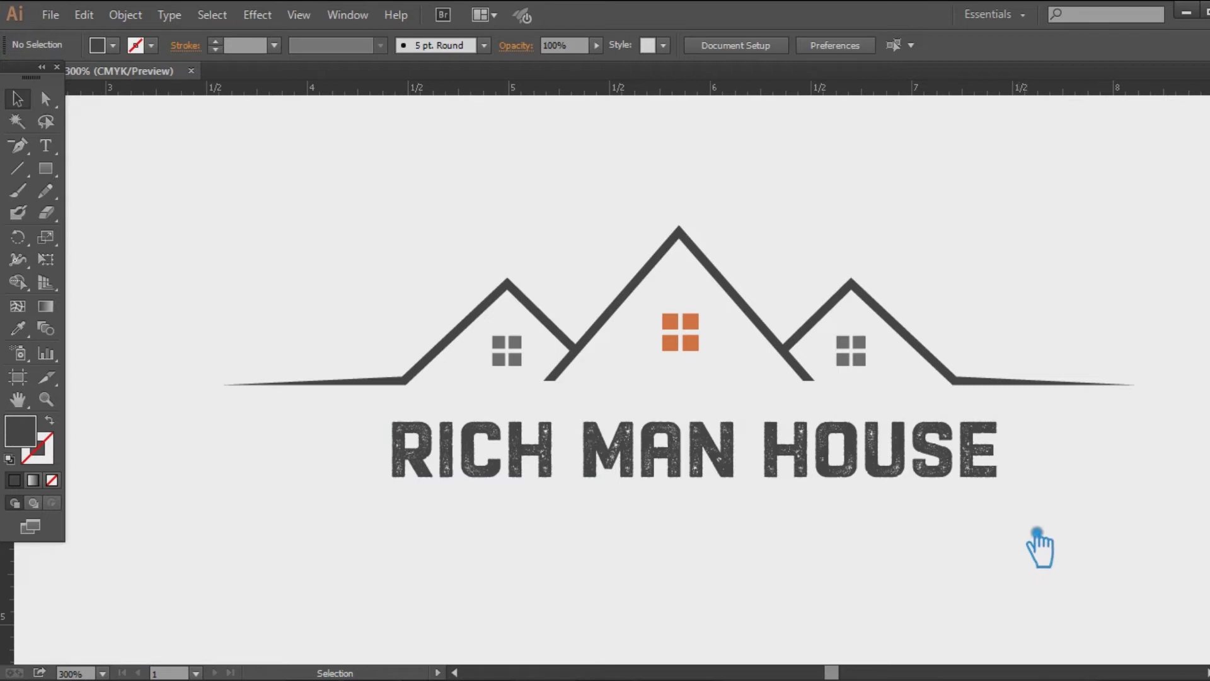
click(693, 320)
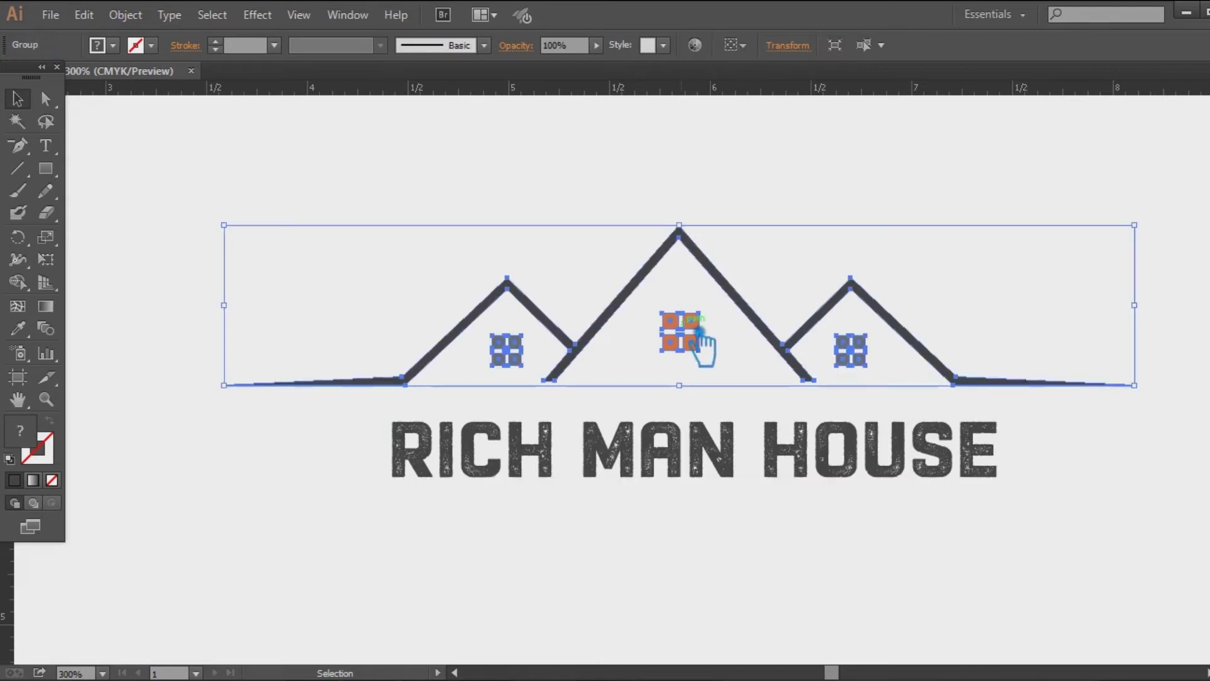
click(862, 560)
Step: Scale the title down to about 25.66 pt and nudge it slightly left beneath the roofs
click(909, 452)
drag(1020, 506, 1006, 502)
key(Left)
key(Left)
key(Left)
key(Left)
key(Left)
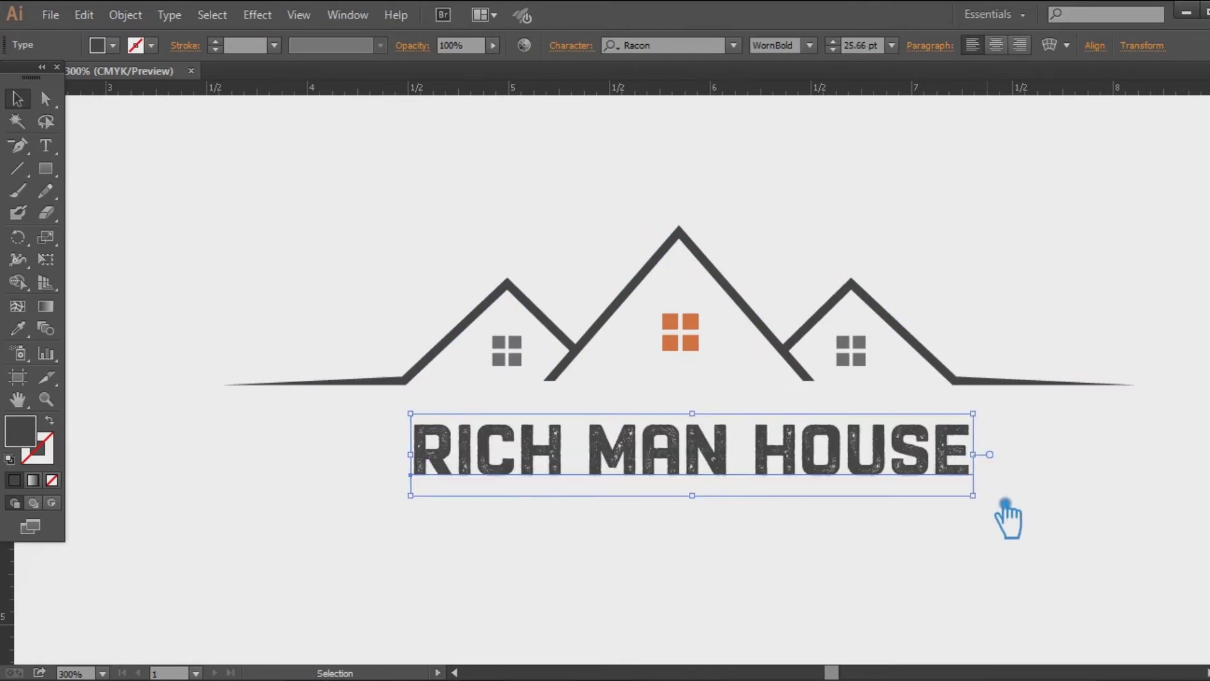
key(Left)
Step: Select the house group and the title together and align their horizontal centres
drag(1061, 531, 236, 215)
click(623, 45)
click(790, 217)
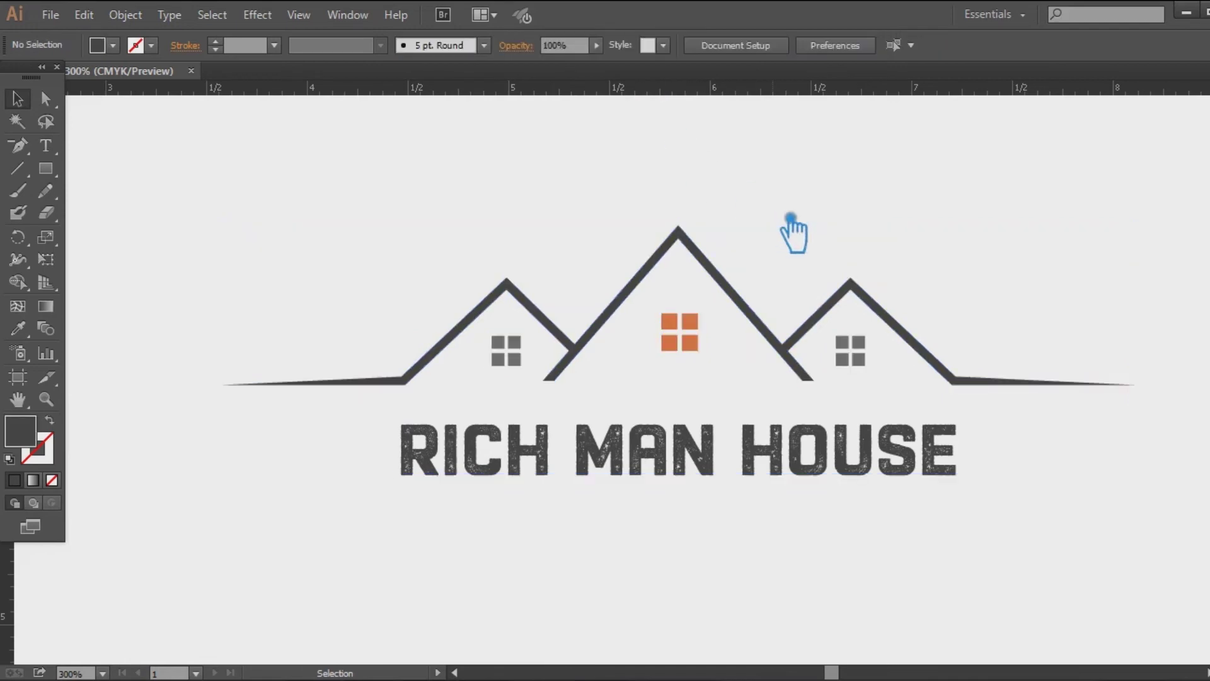
click(841, 464)
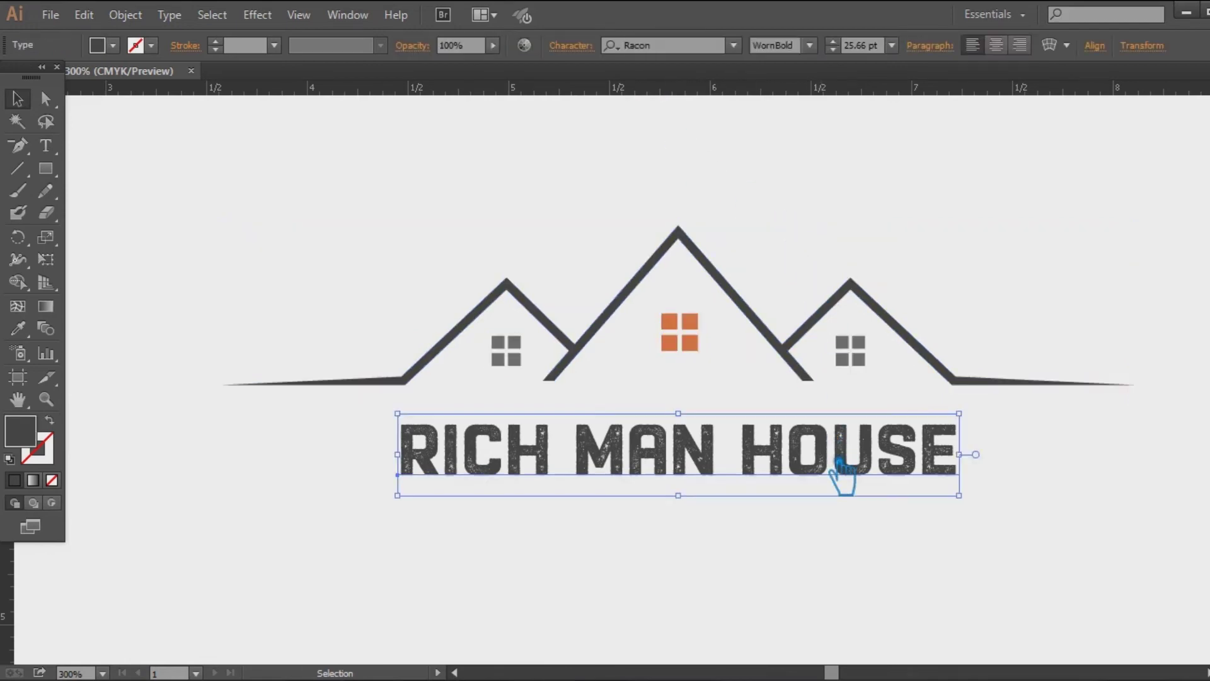
Step: Deselect the title and save the logo document
click(1043, 479)
scroll(1043, 467, down, 3)
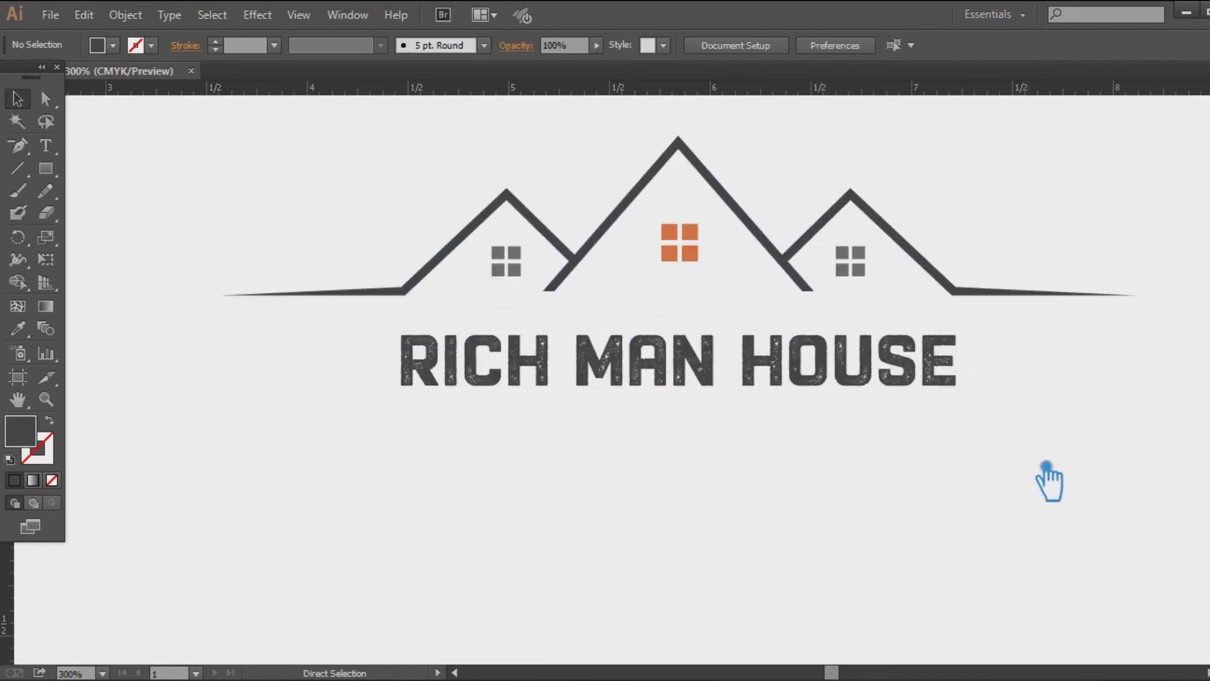
key(ctrl+s)
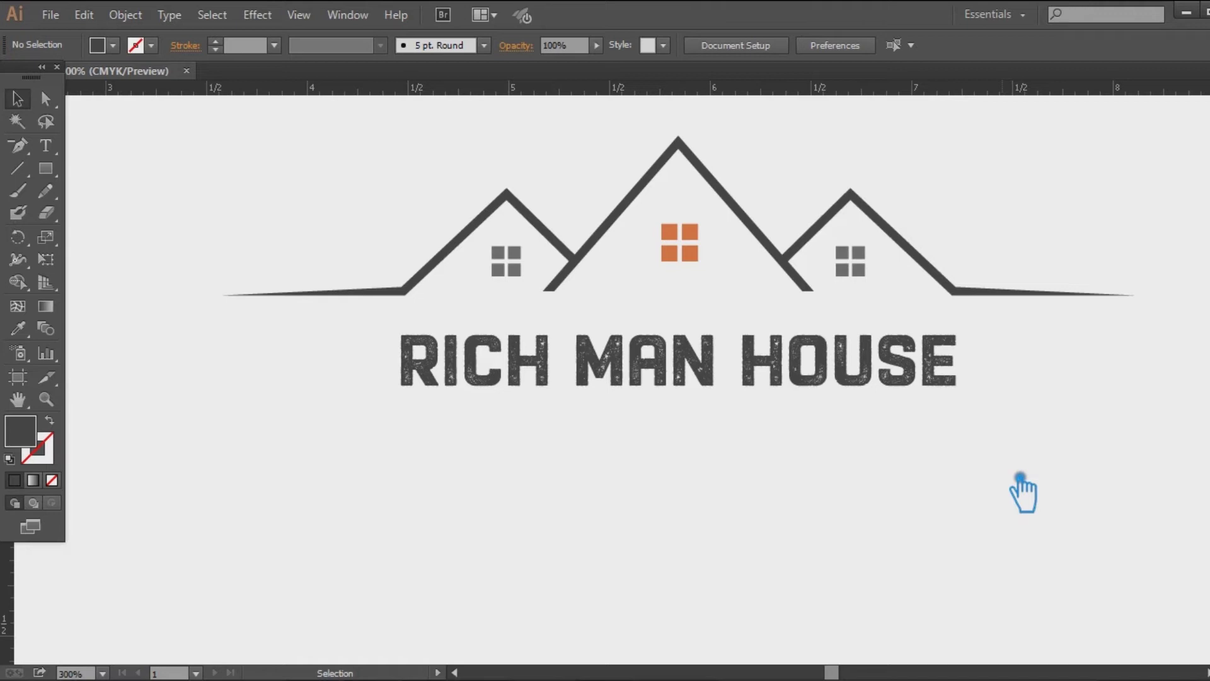
Step: Draw a closed Pen shape filling the right roof's outer side, from its peak to the base line's tip and inner corner
drag(19, 146, 118, 148)
click(851, 188)
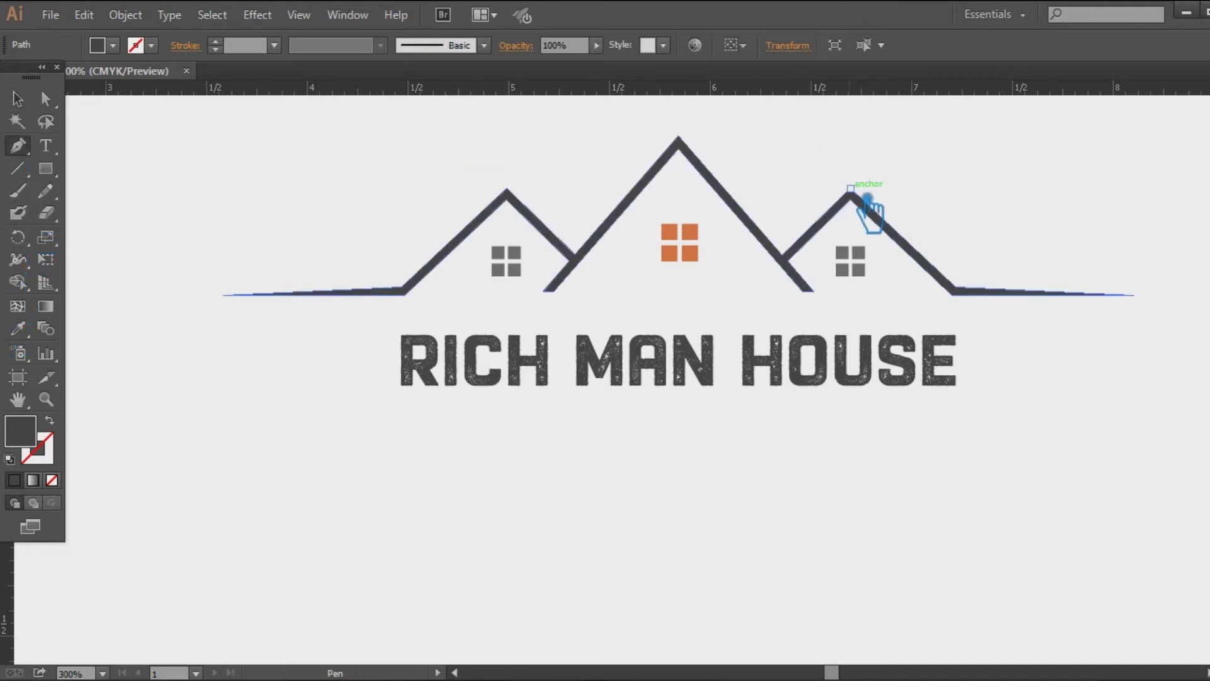
click(1134, 295)
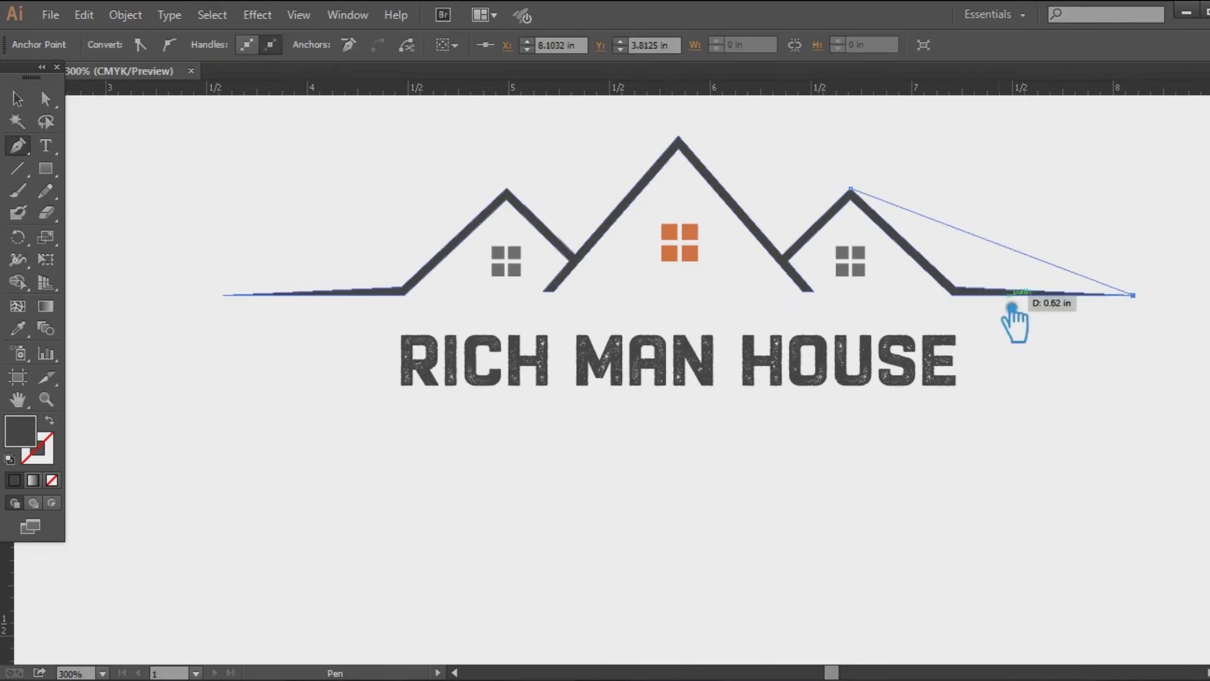
click(954, 288)
click(851, 188)
click(19, 99)
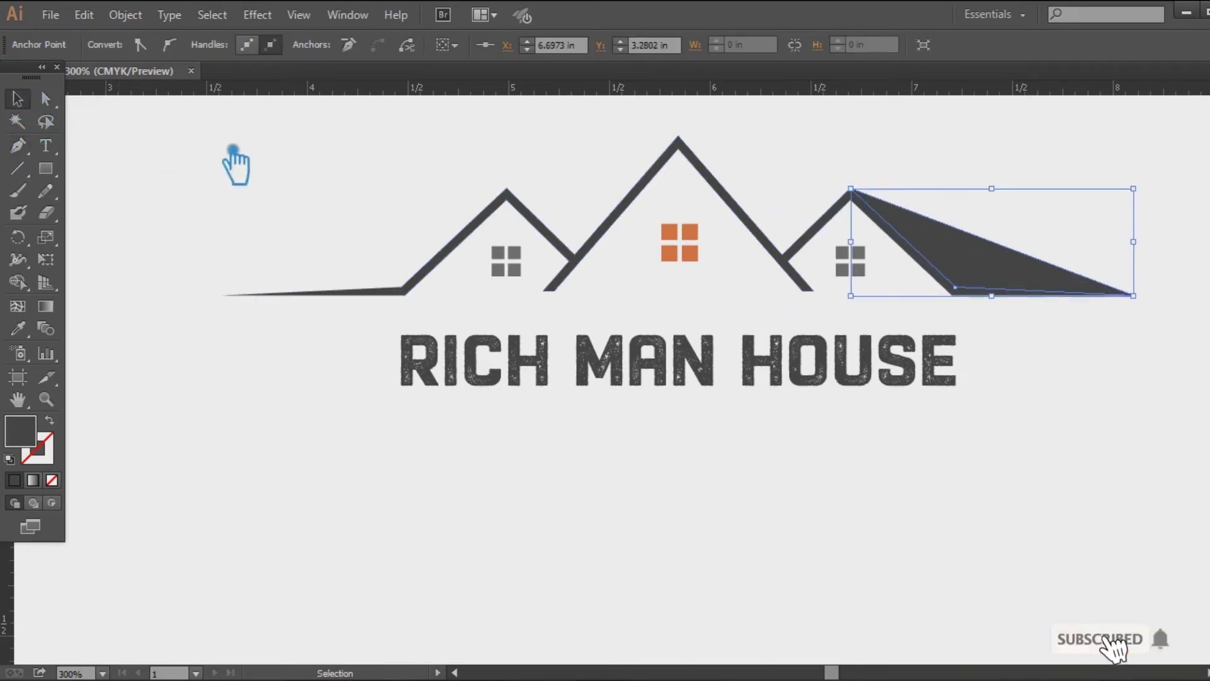
click(271, 160)
Step: Draw a matching closed Pen shape on the left roof's outer side, from its peak to the base line's tip and inner corner
click(18, 146)
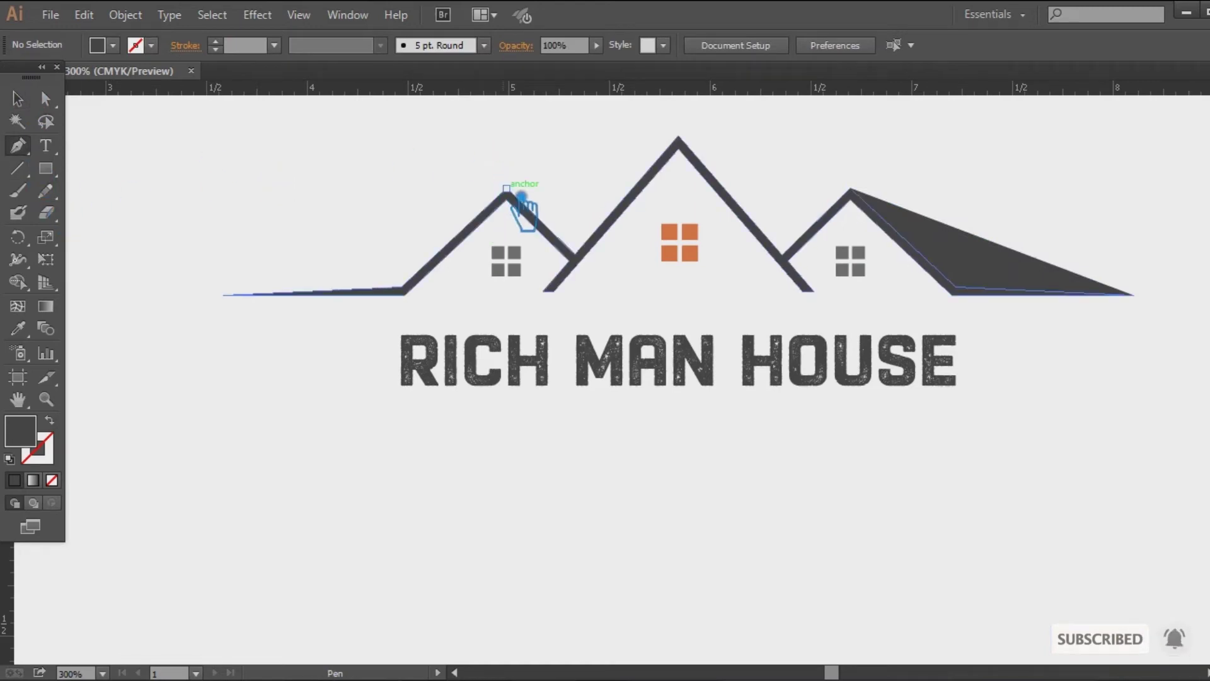
click(507, 189)
click(224, 295)
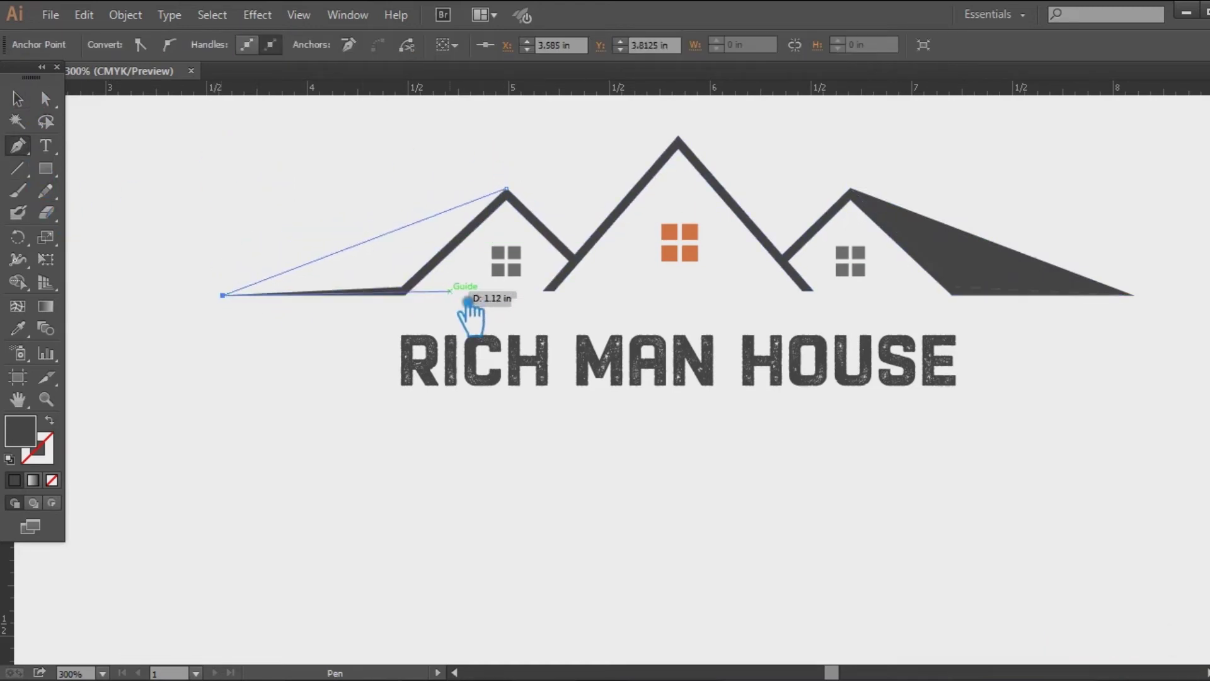
click(400, 287)
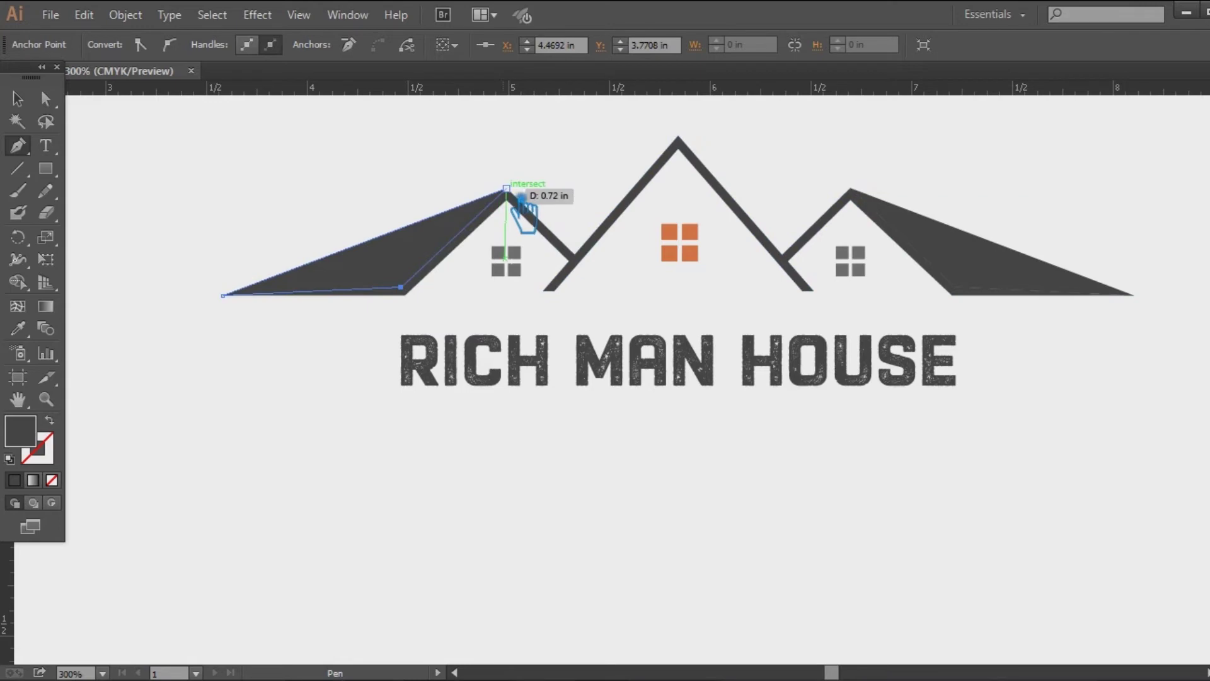
click(18, 99)
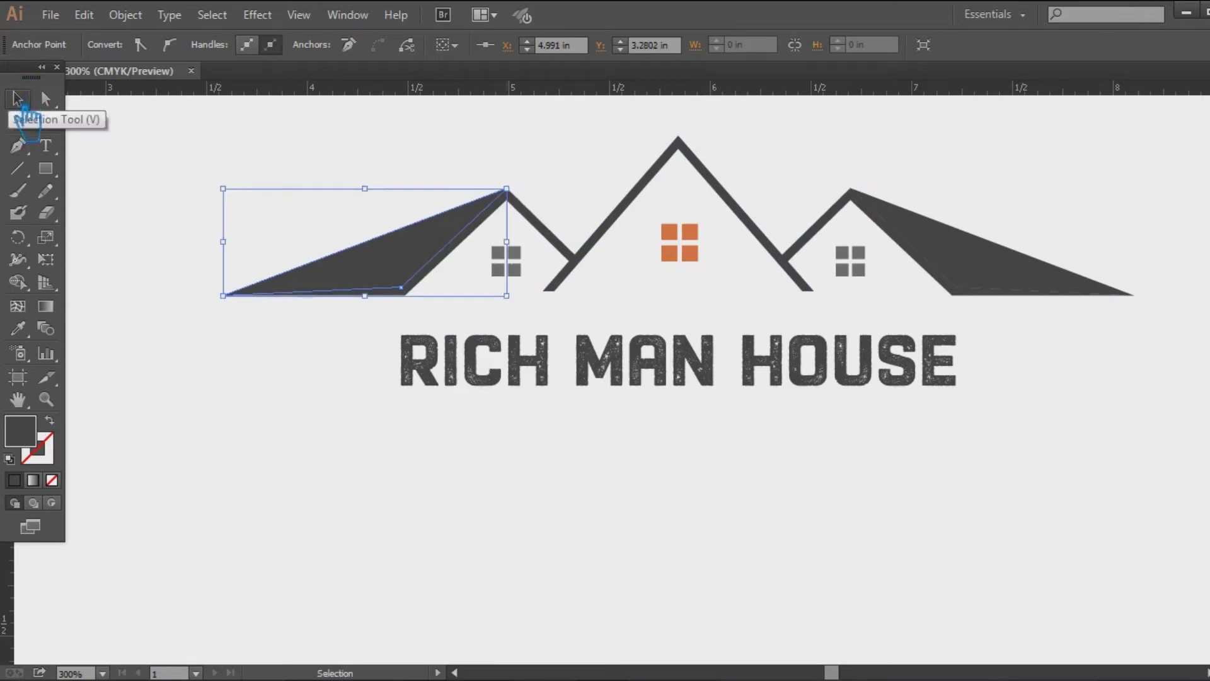
click(178, 132)
Step: Select both outer roof side shapes and group them
click(410, 285)
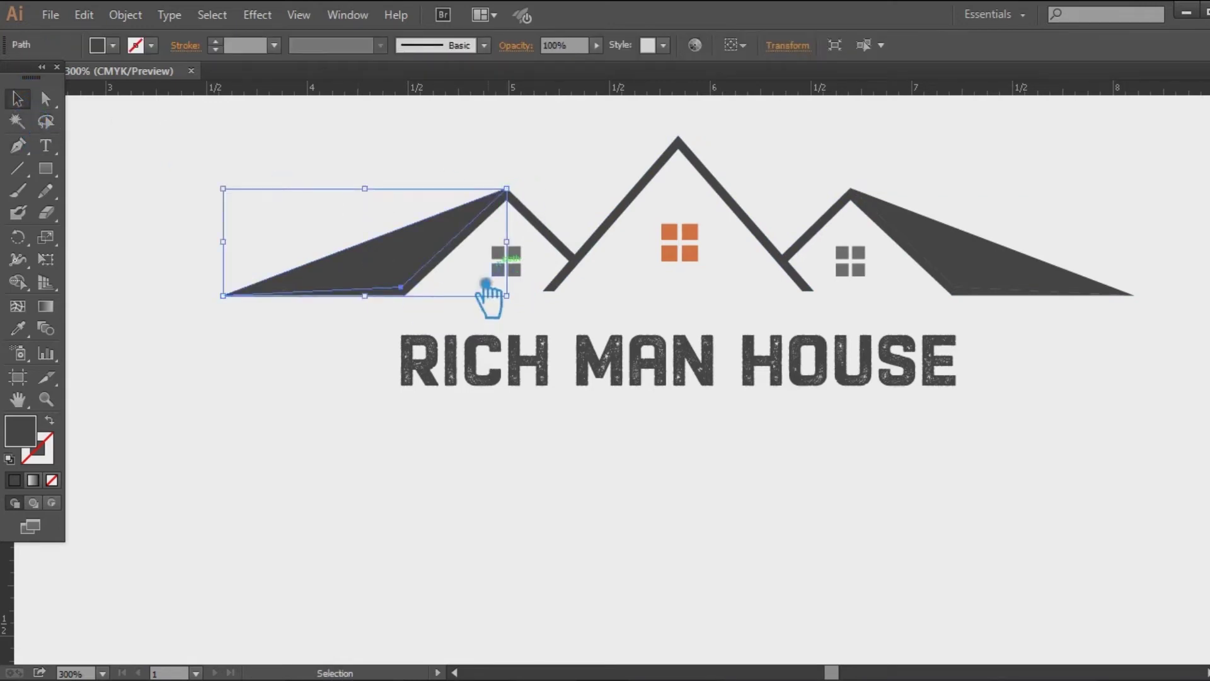
shift+click(970, 249)
key(ctrl+g)
Step: Fill the grouped roof side shapes with the orange sampled from the central window
click(17, 329)
click(690, 236)
click(18, 99)
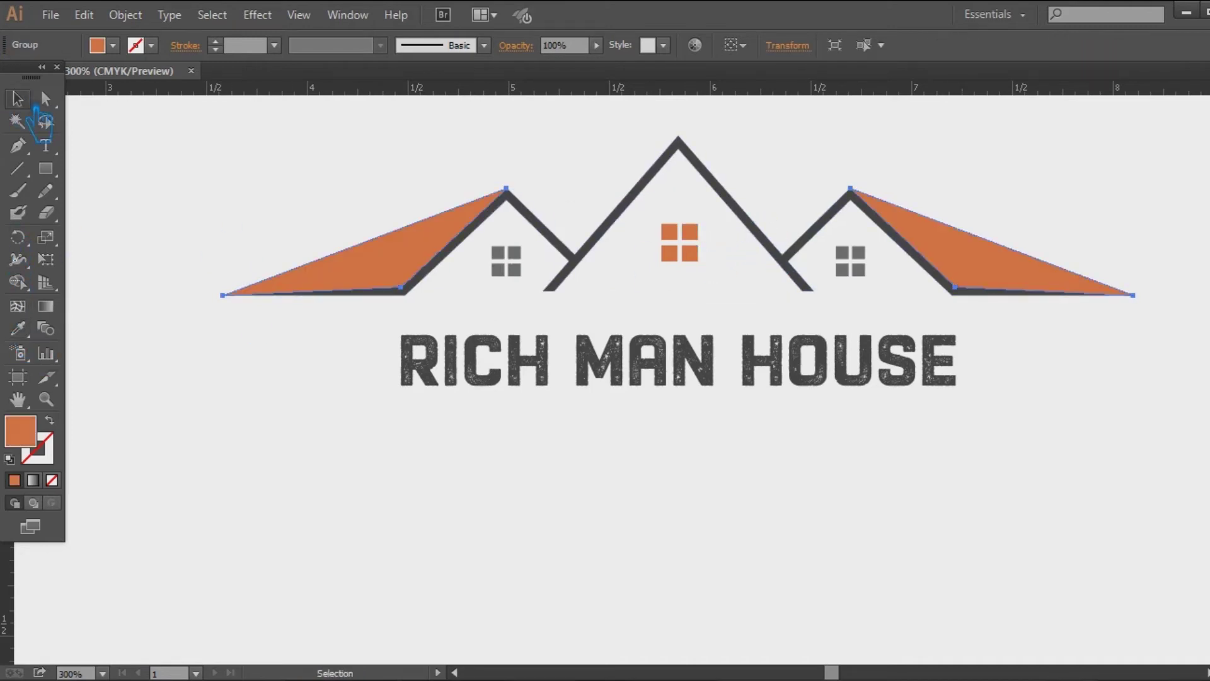
click(180, 133)
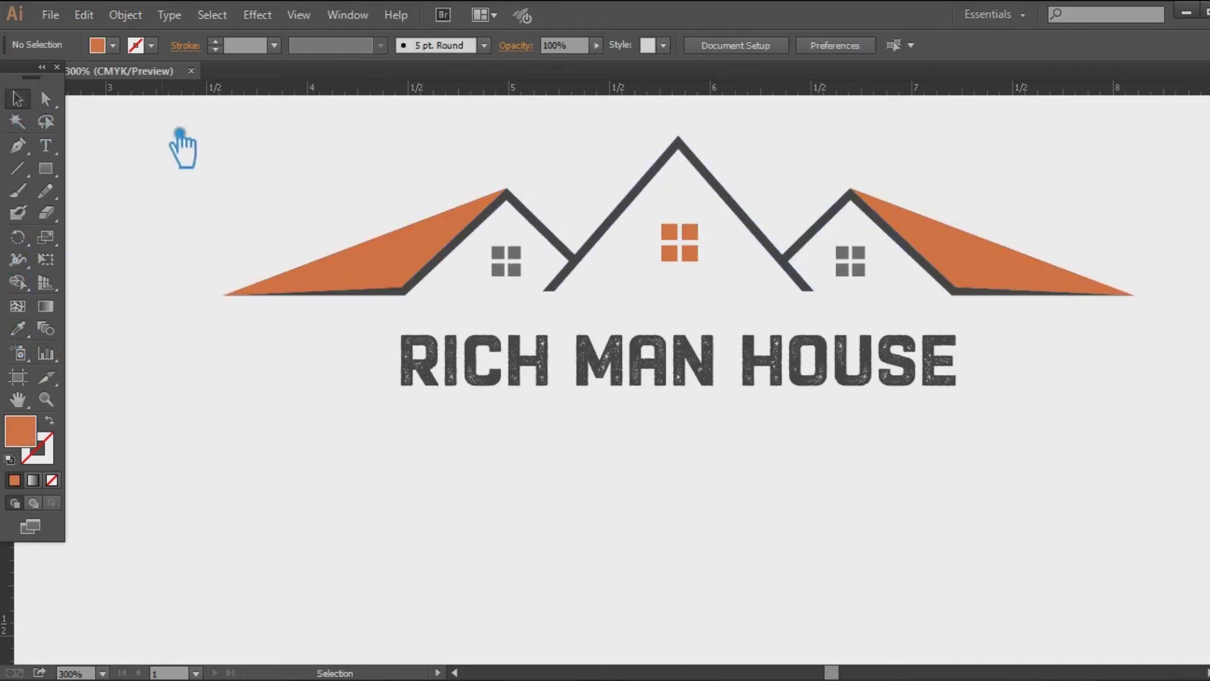
Step: Recolour the roof side shapes with the grey sampled from the left window, lightened to about #C4C4C4
click(426, 270)
click(19, 329)
click(518, 266)
double_click(30, 436)
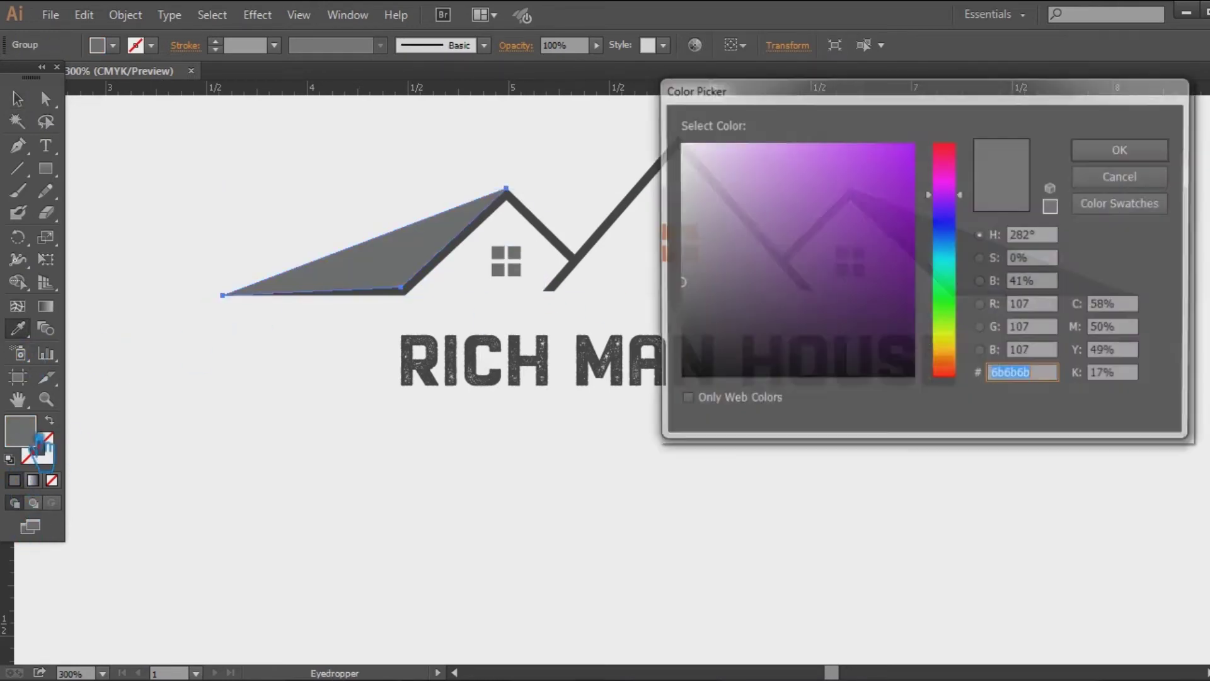
drag(689, 232, 685, 197)
click(1111, 157)
click(19, 100)
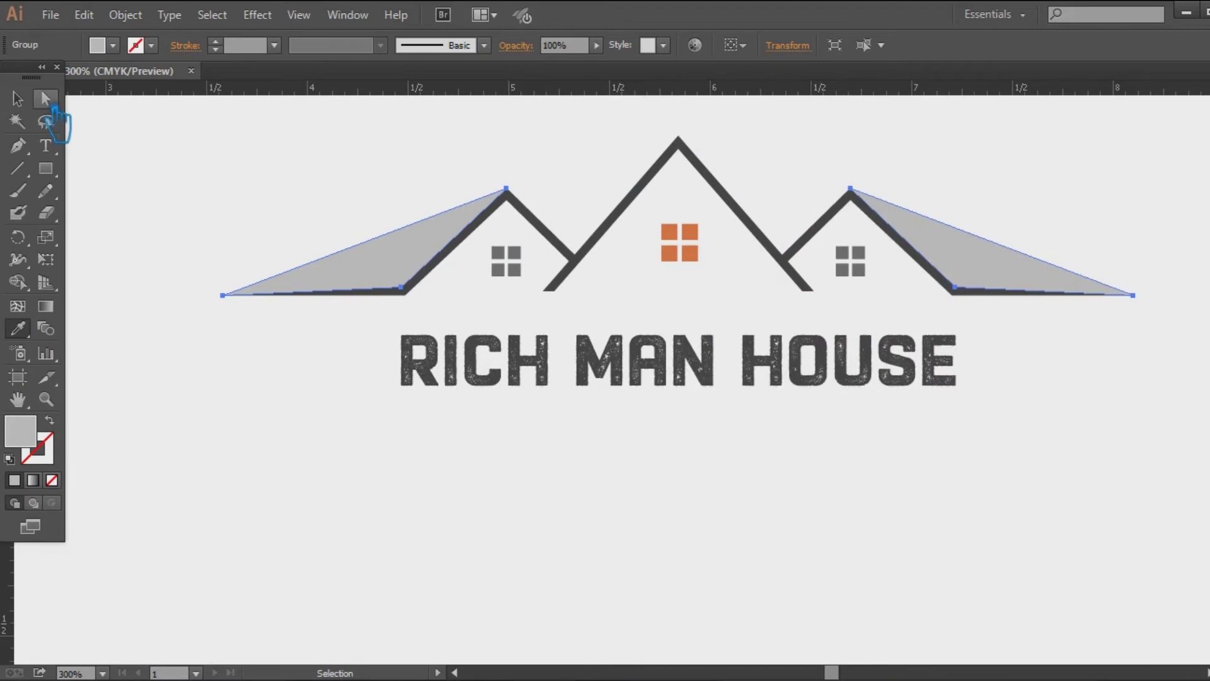
click(175, 128)
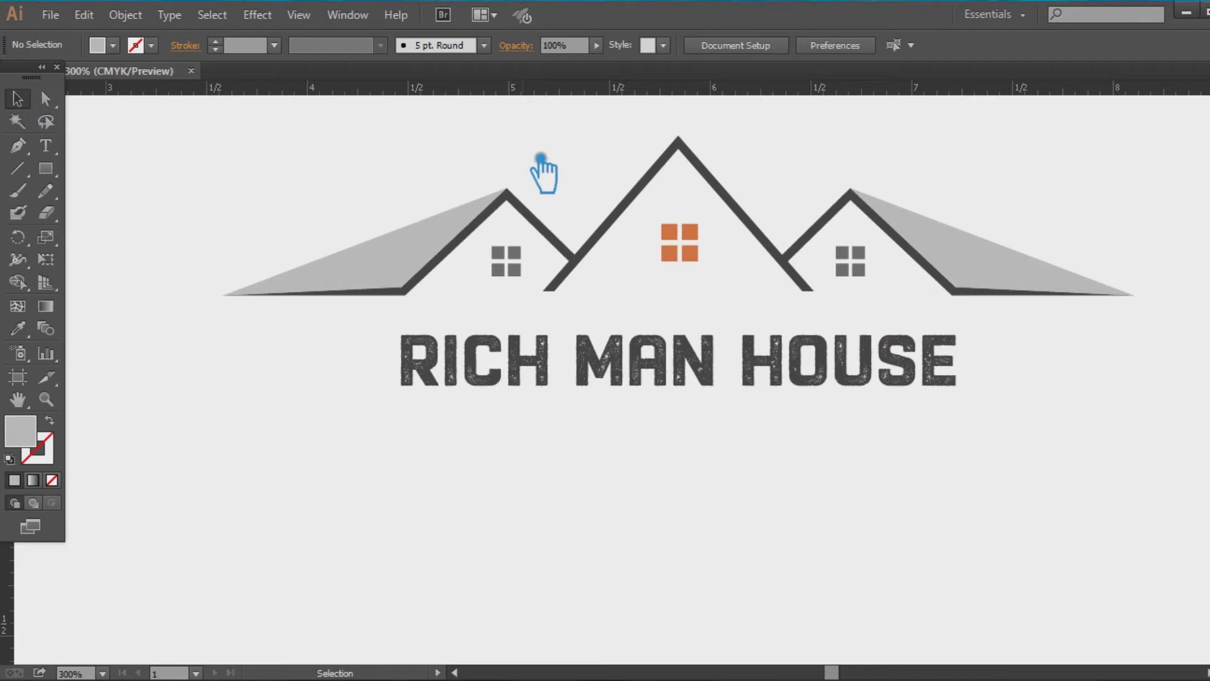
Step: Set the fill of the grouped roof side shapes to a very light grey
drag(1059, 424, 1008, 463)
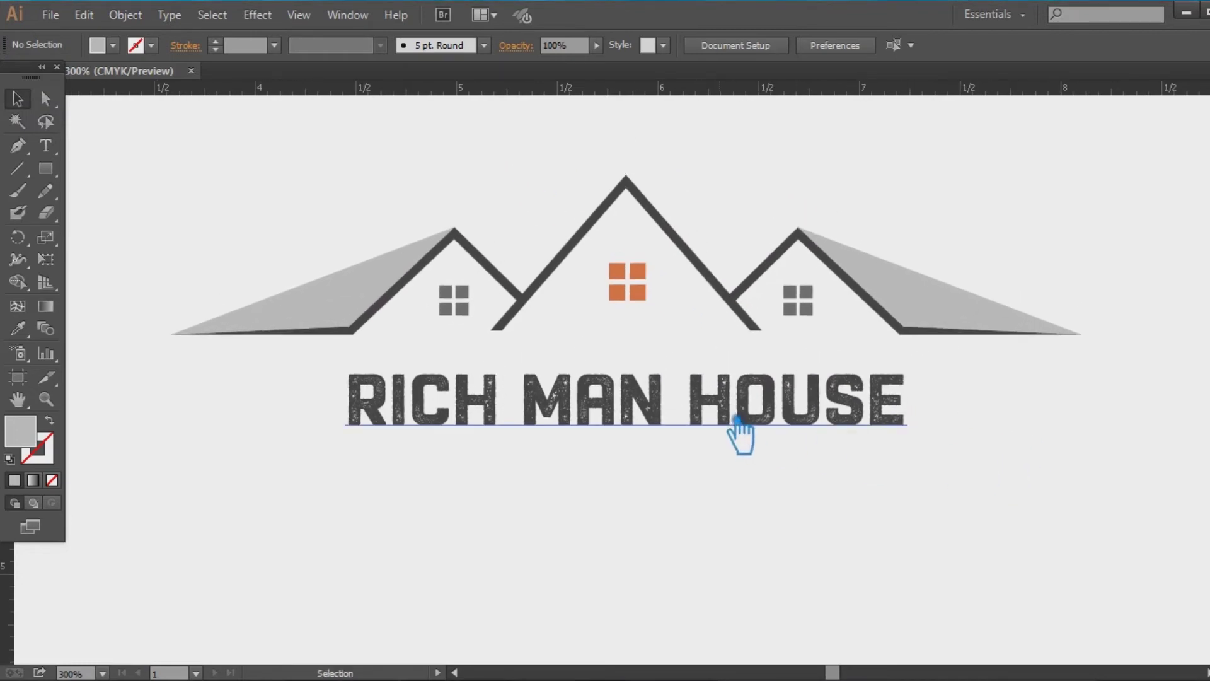
click(314, 317)
double_click(29, 438)
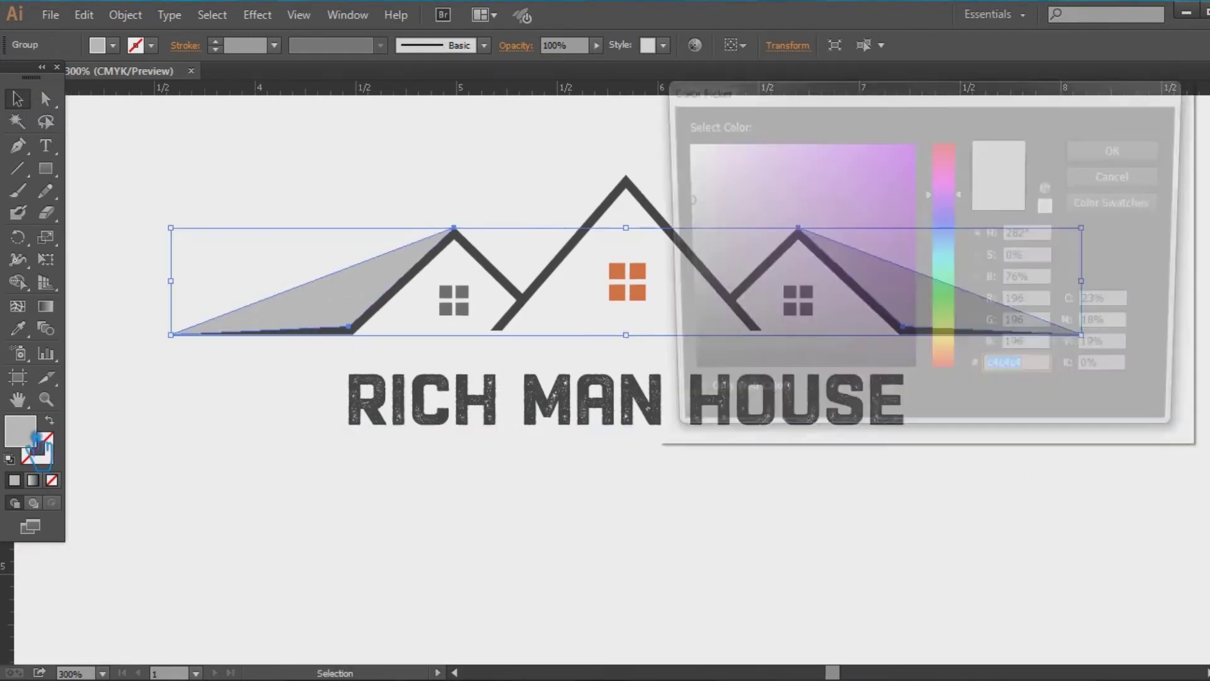
drag(698, 186, 680, 170)
click(1163, 153)
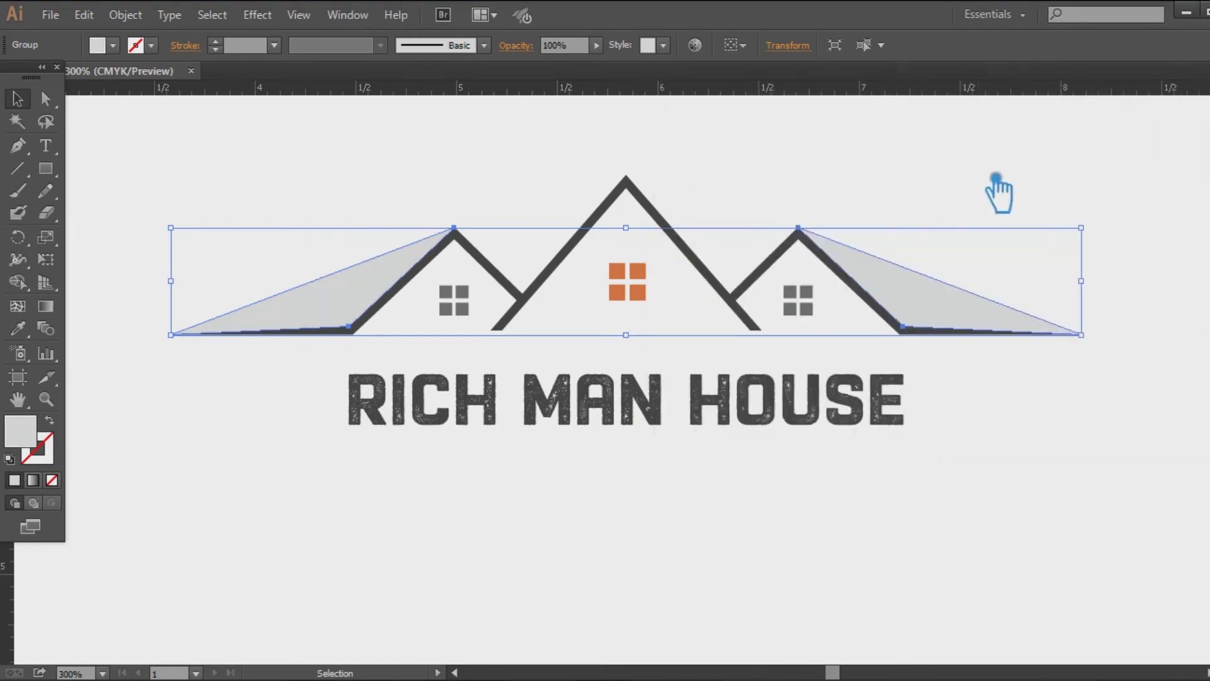
click(997, 179)
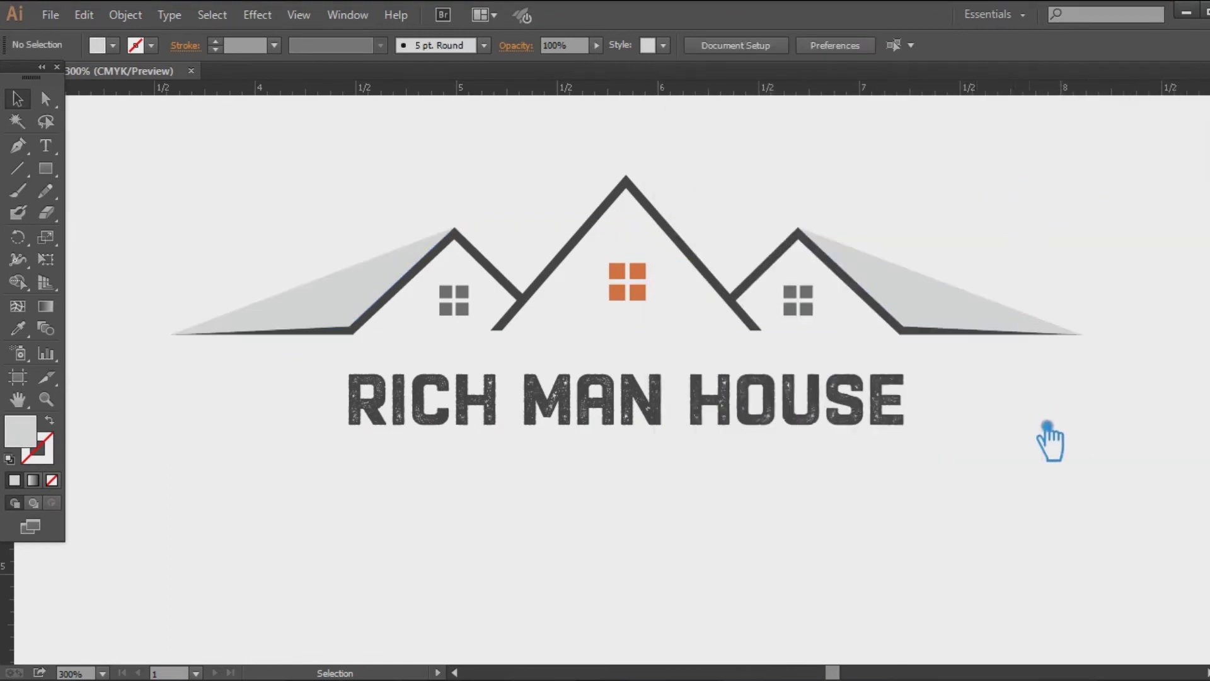
Step: Colour the RICH MAN HOUSE title with the mid grey sampled from the left window
click(773, 418)
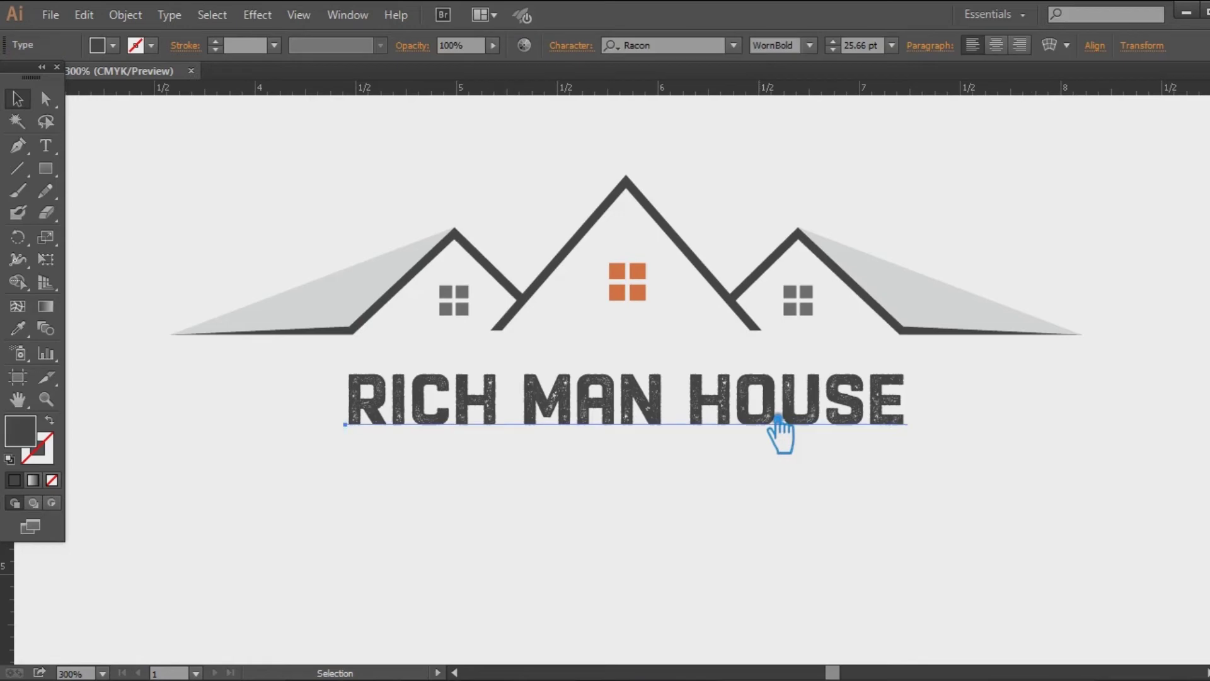
click(19, 328)
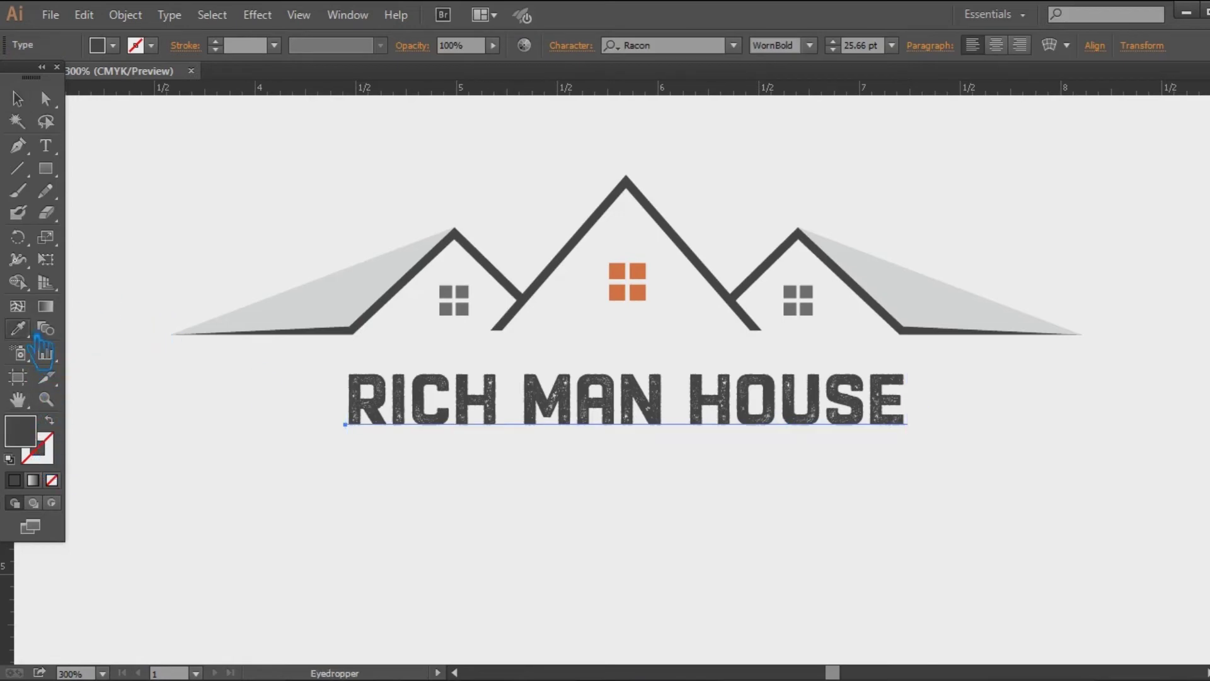
click(466, 308)
click(19, 99)
click(189, 136)
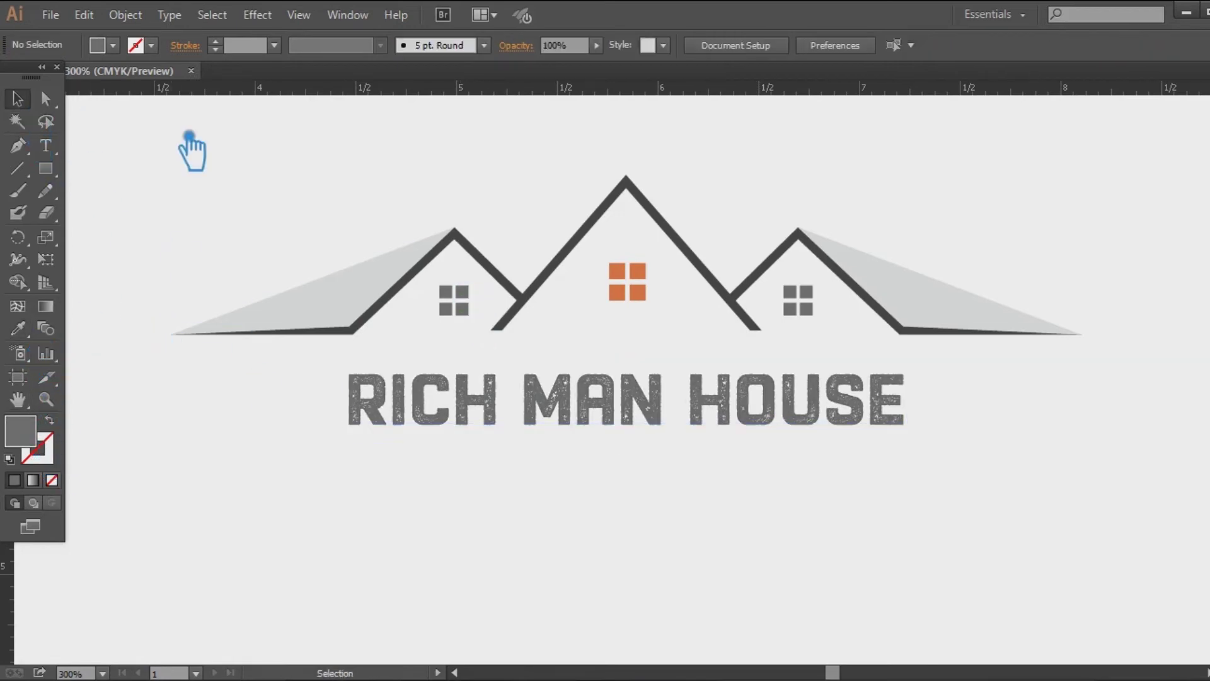
Step: Draw a horizontal line just beneath the title, spanning its full width
drag(851, 454, 924, 448)
drag(752, 409, 697, 383)
click(798, 465)
click(752, 484)
click(18, 168)
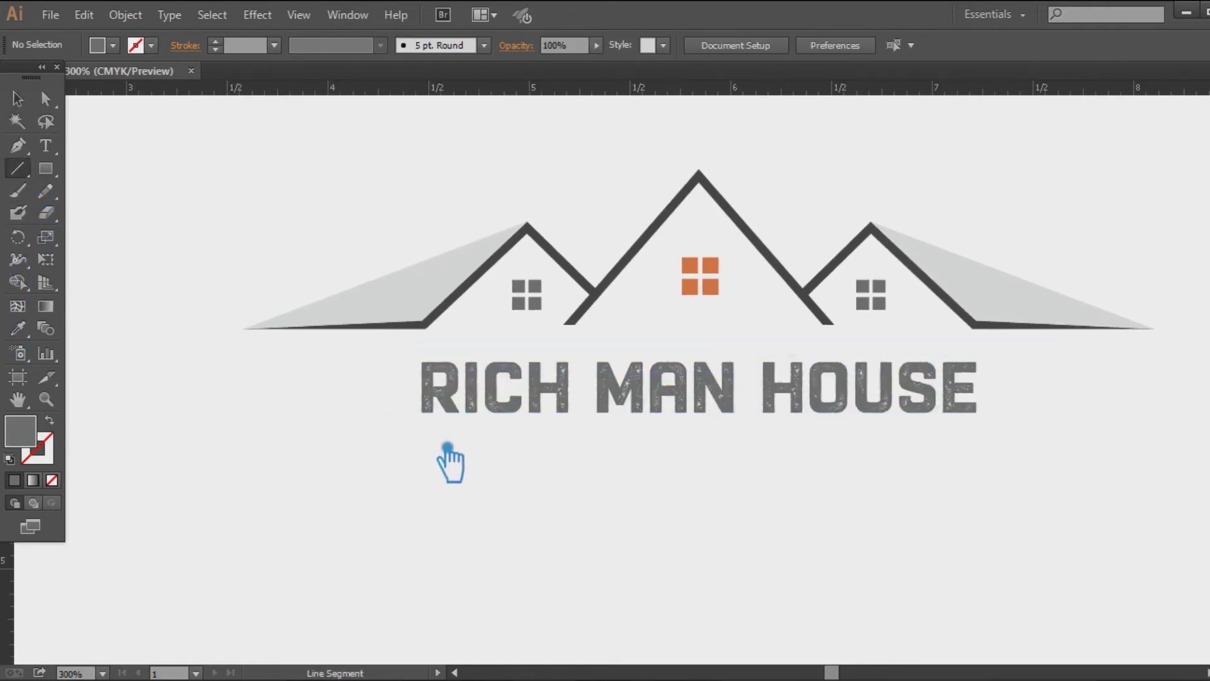
drag(418, 442, 981, 441)
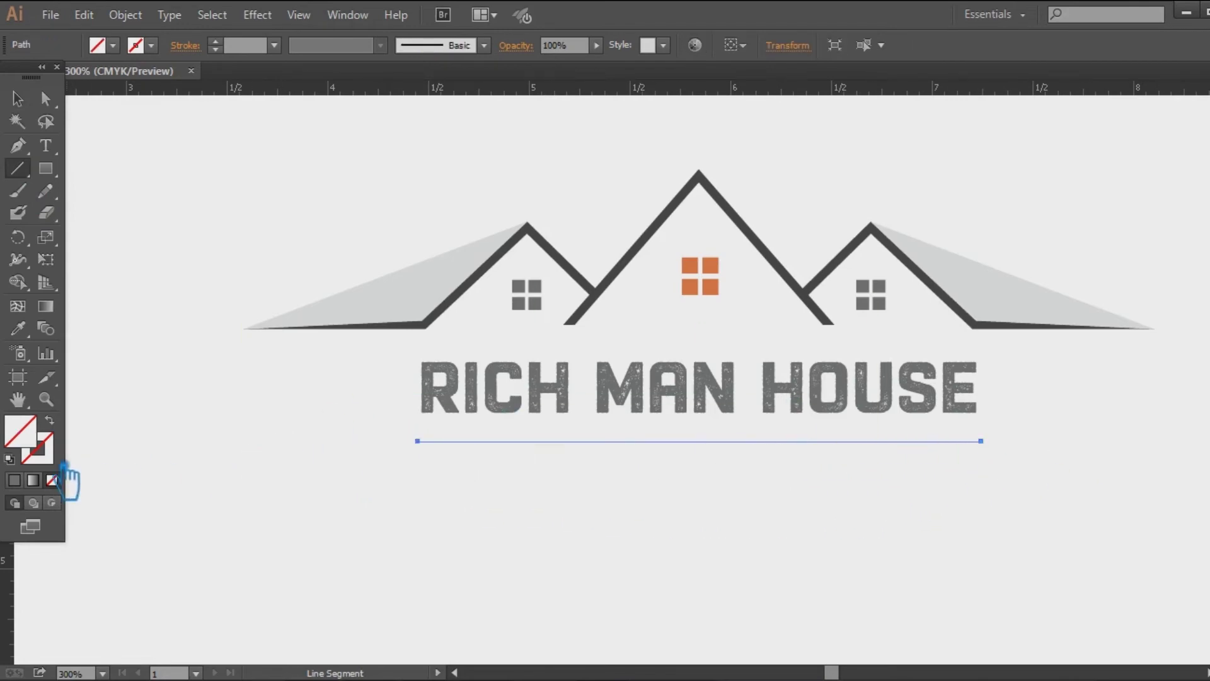
Step: Give the line beneath the title a solid grey 1 pt stroke
click(37, 449)
click(14, 480)
click(18, 99)
click(1201, 82)
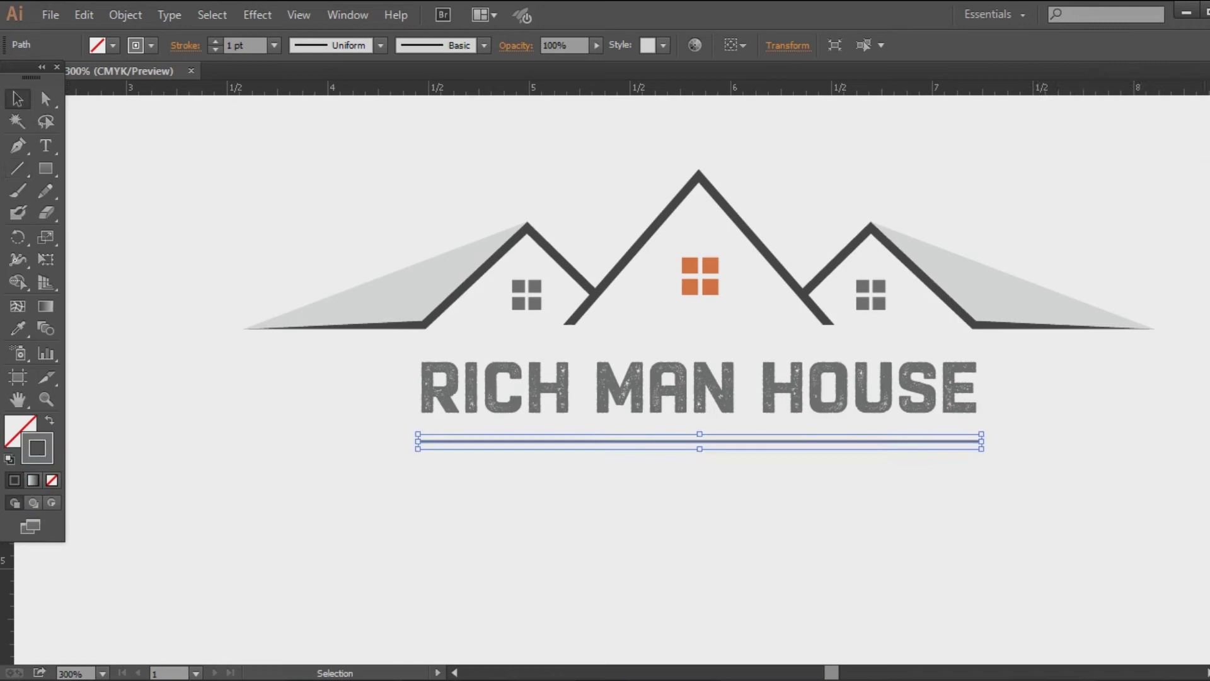
click(1048, 545)
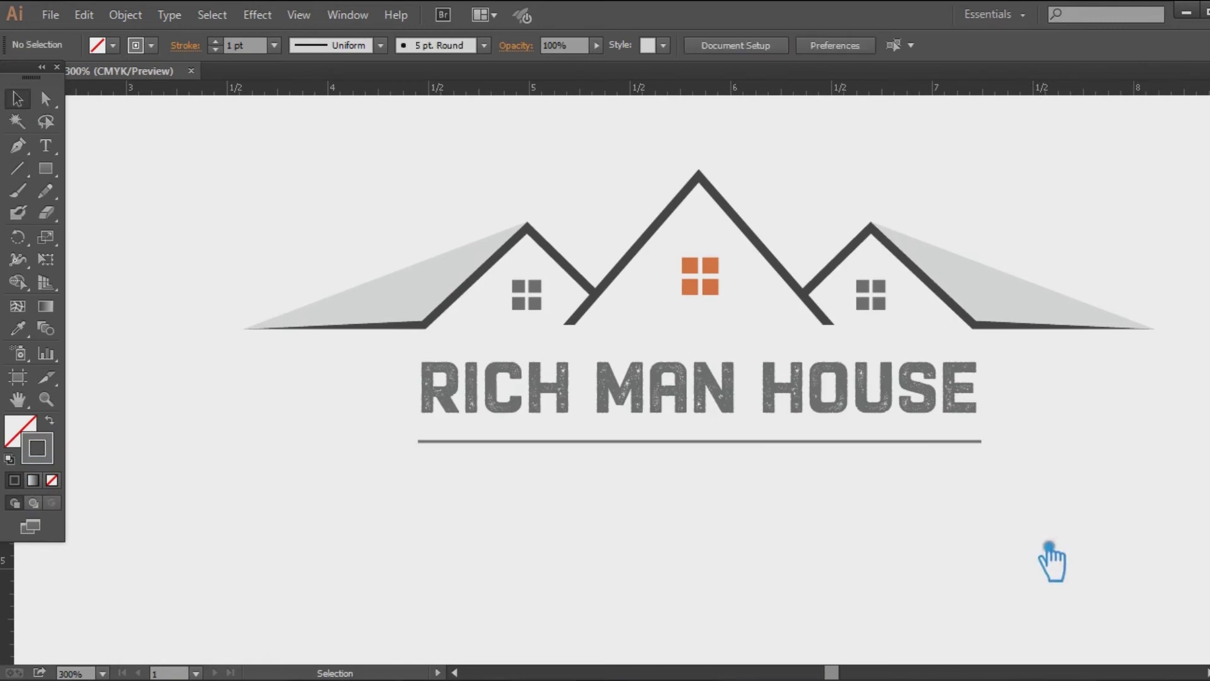
Step: Nudge the line slightly down and shorten it from its right end to about the width of the word RICH
click(717, 446)
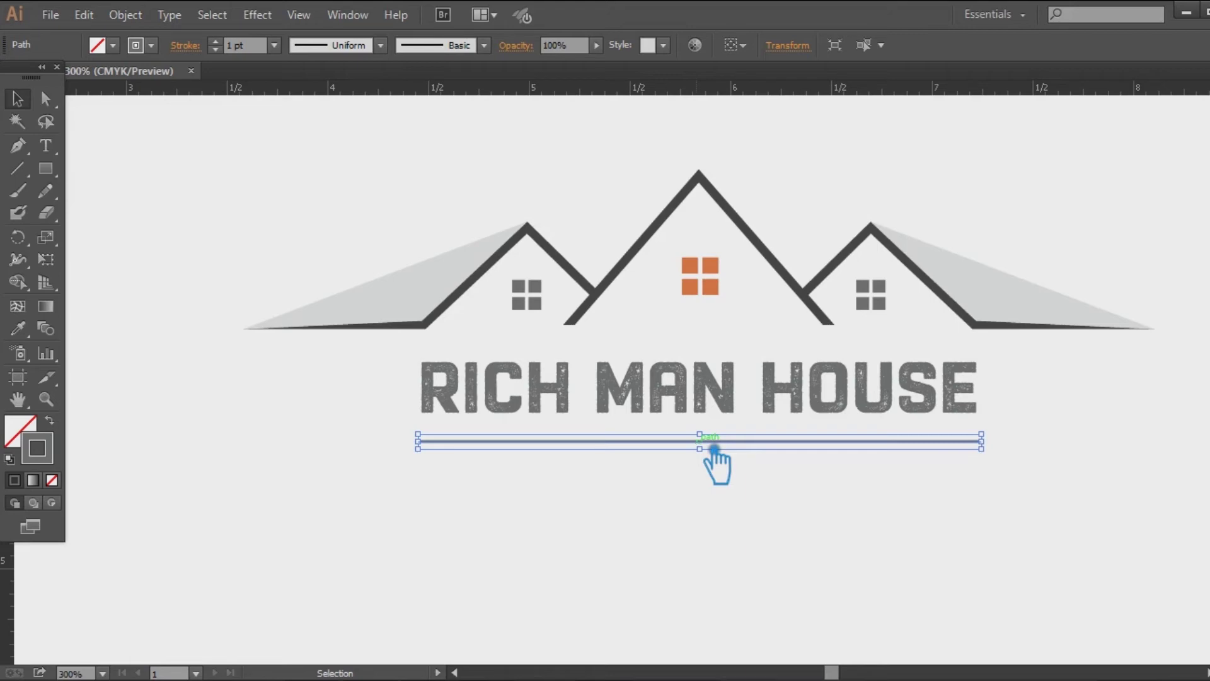
key(Down)
key(Down)
key(Down)
key(Down)
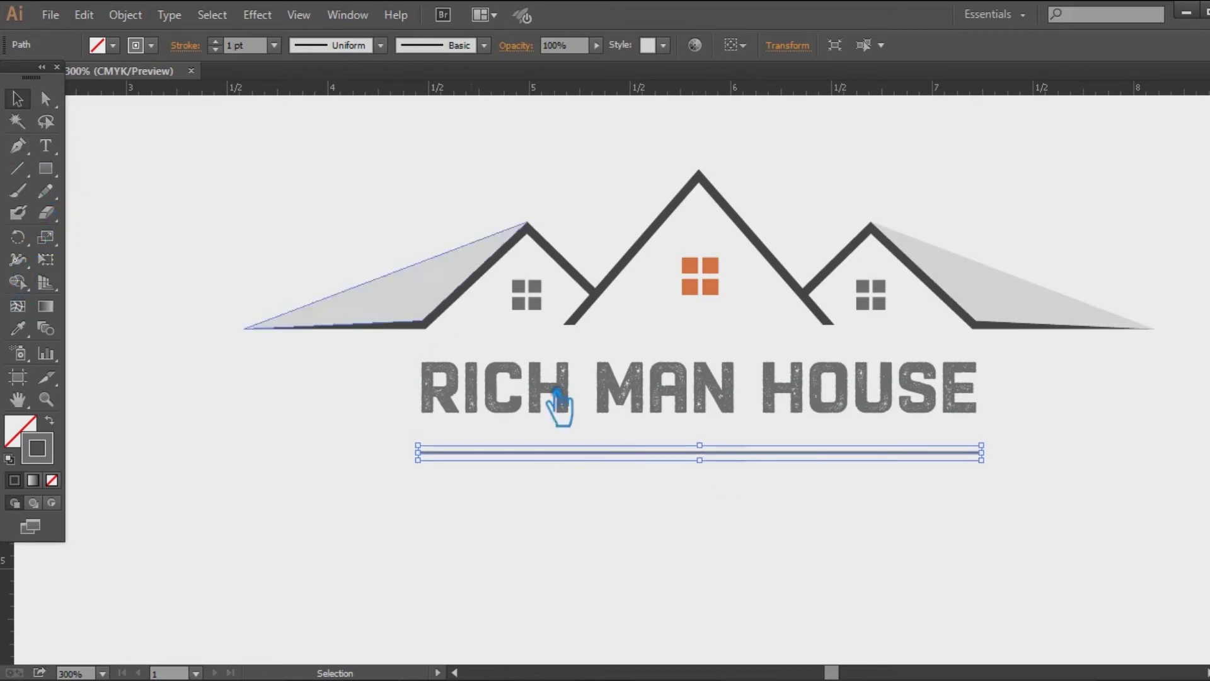
drag(983, 453, 593, 465)
click(653, 483)
Step: Duplicate the short line in place and move the copy level with it to the right, ending beneath the title's last letter
click(552, 463)
key(ctrl+c)
key(ctrl+f)
click(567, 508)
drag(540, 462, 941, 466)
click(813, 528)
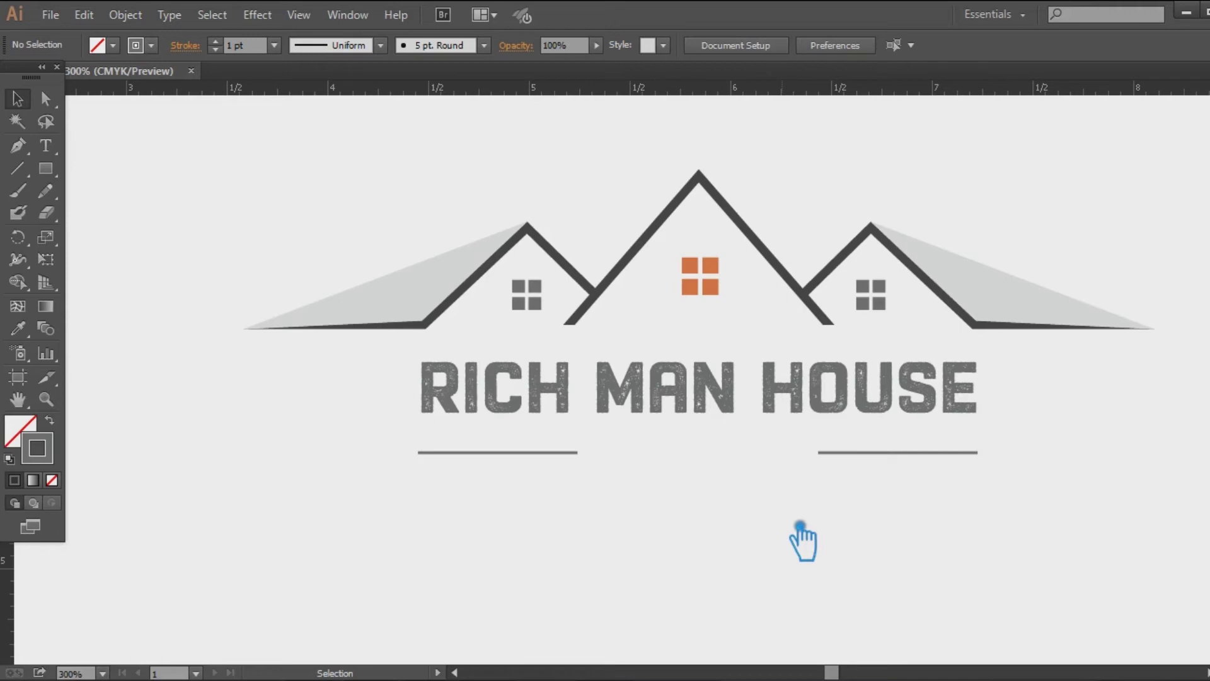
Step: Add the tagline DREAMING PLACE between the two short lines in the Racon font, Basic style, at 8 pt
click(51, 149)
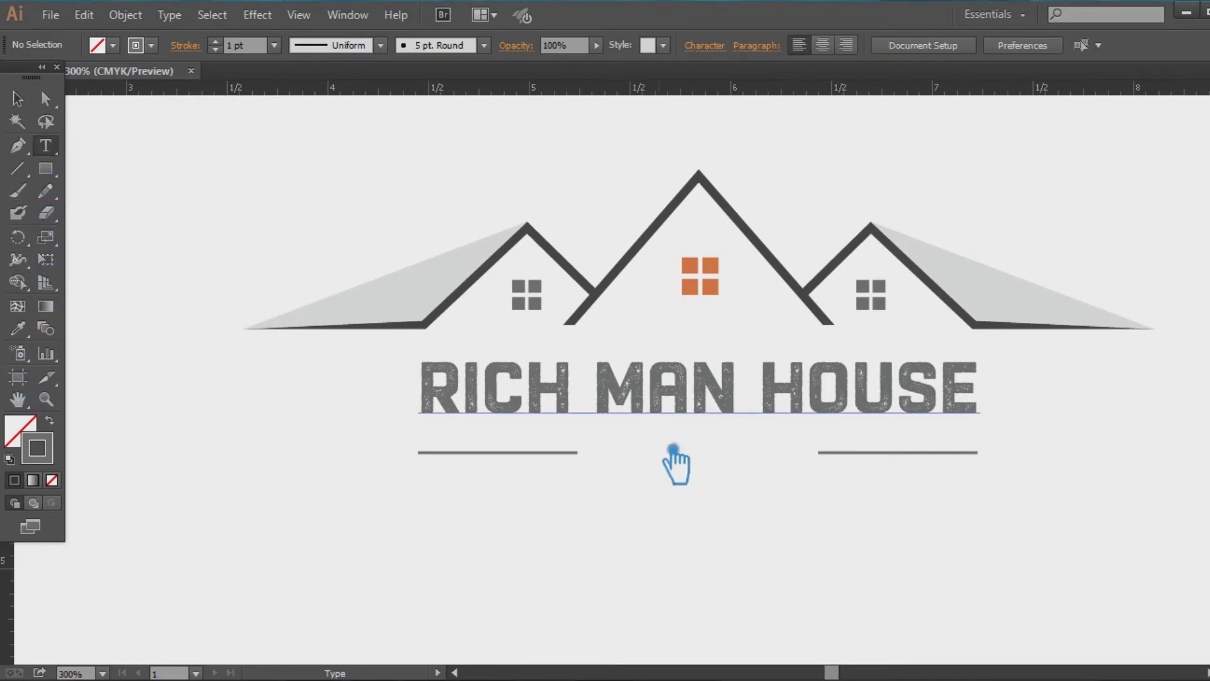
click(613, 469)
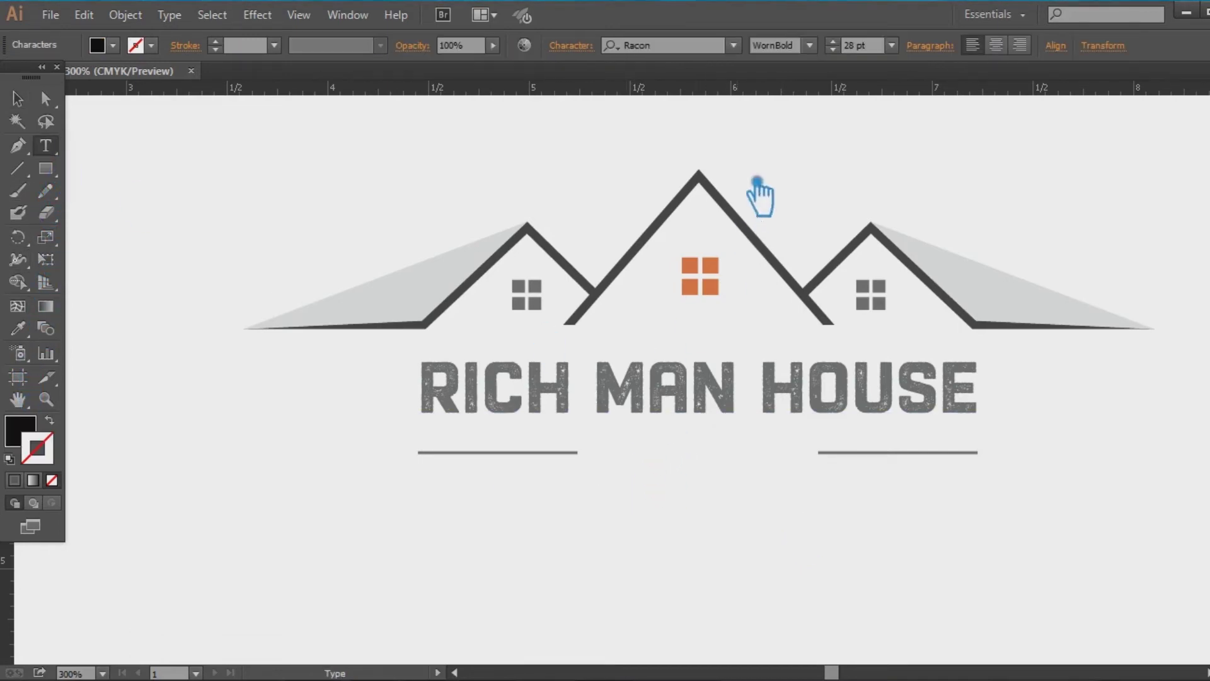
click(691, 48)
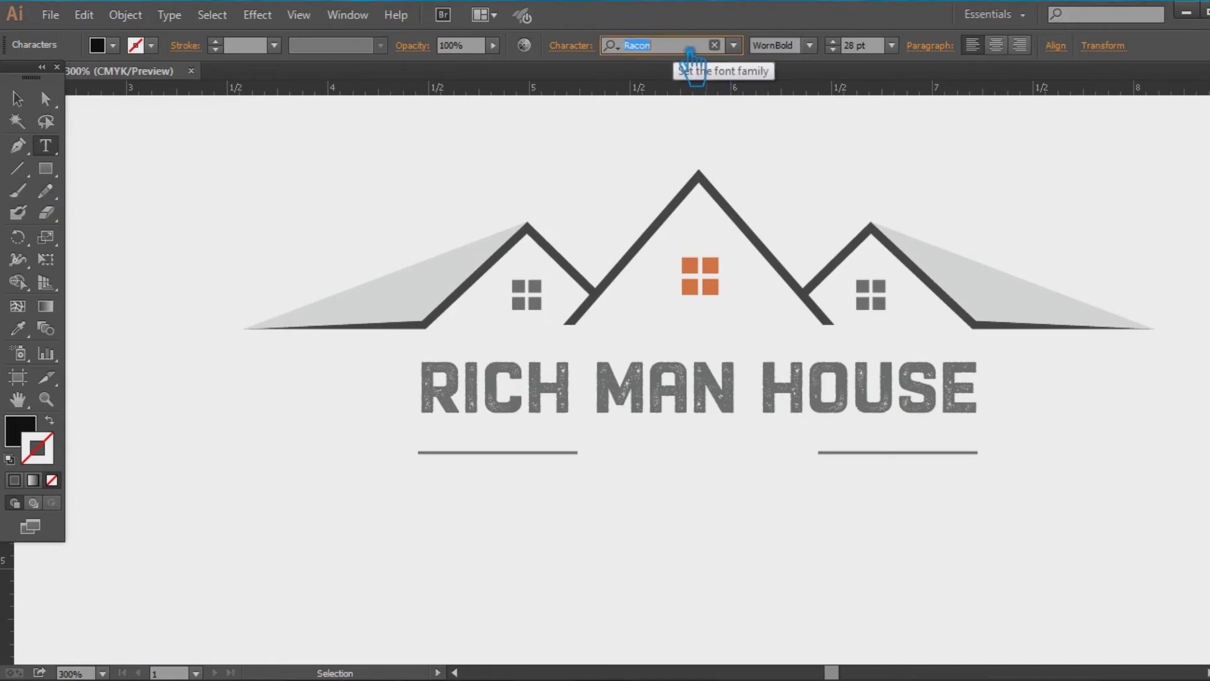
text(os)
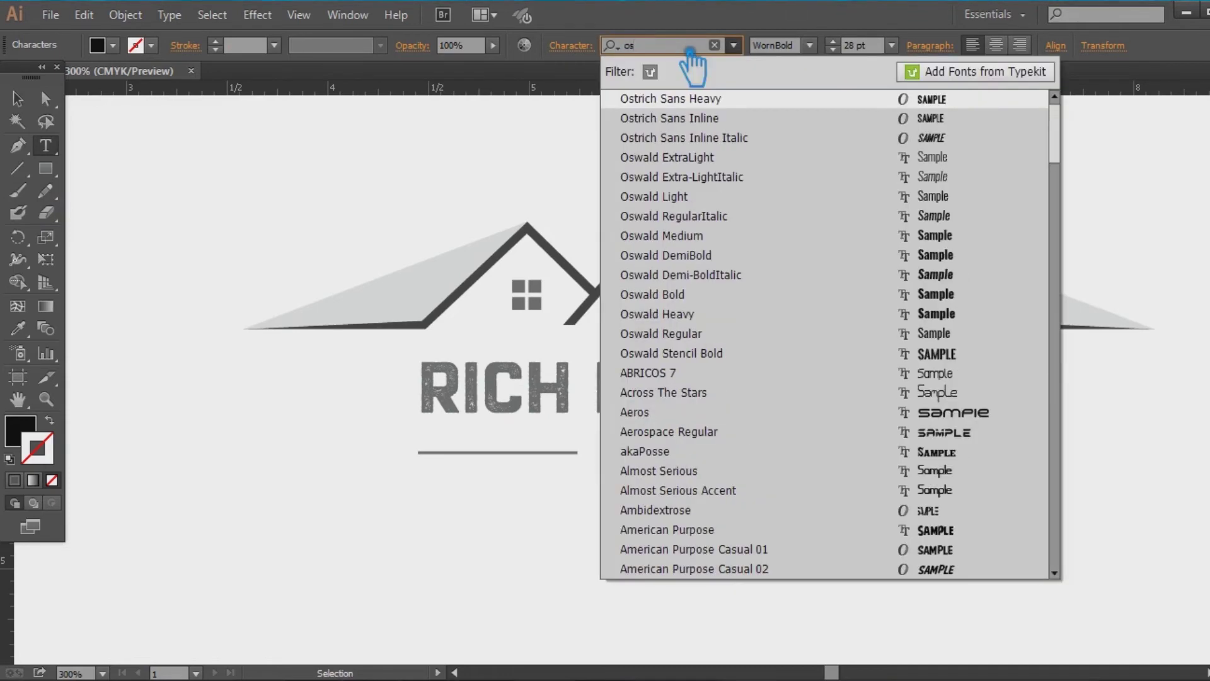
click(735, 46)
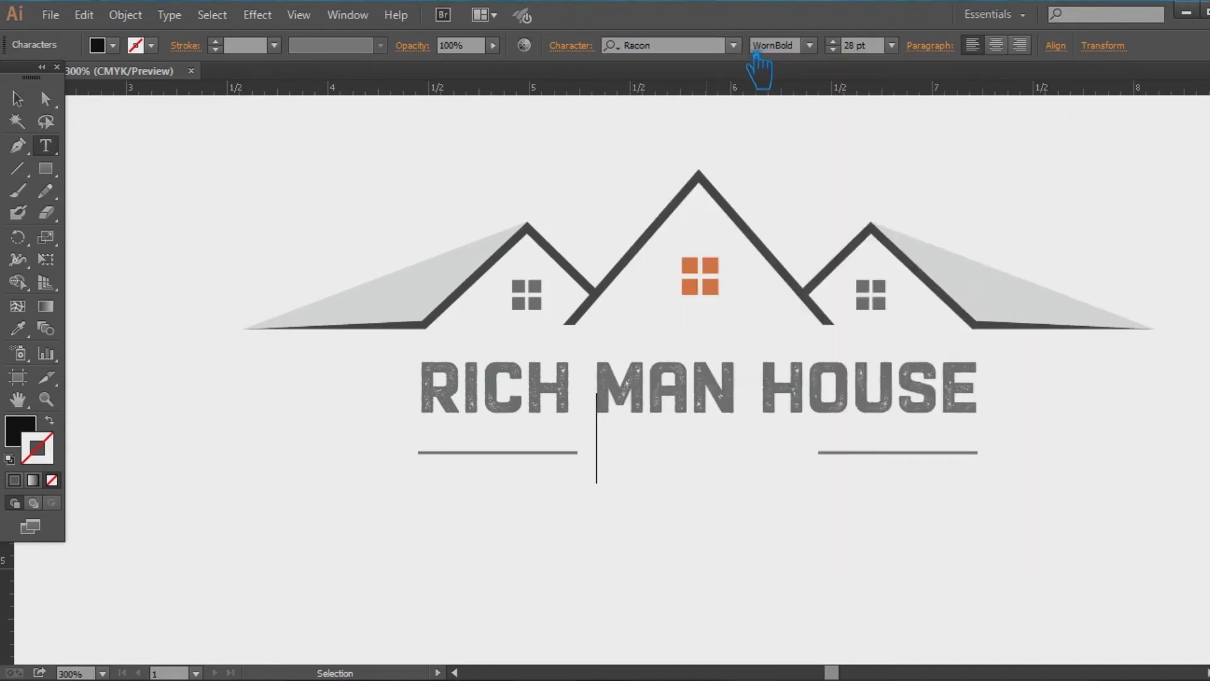
text(rax)
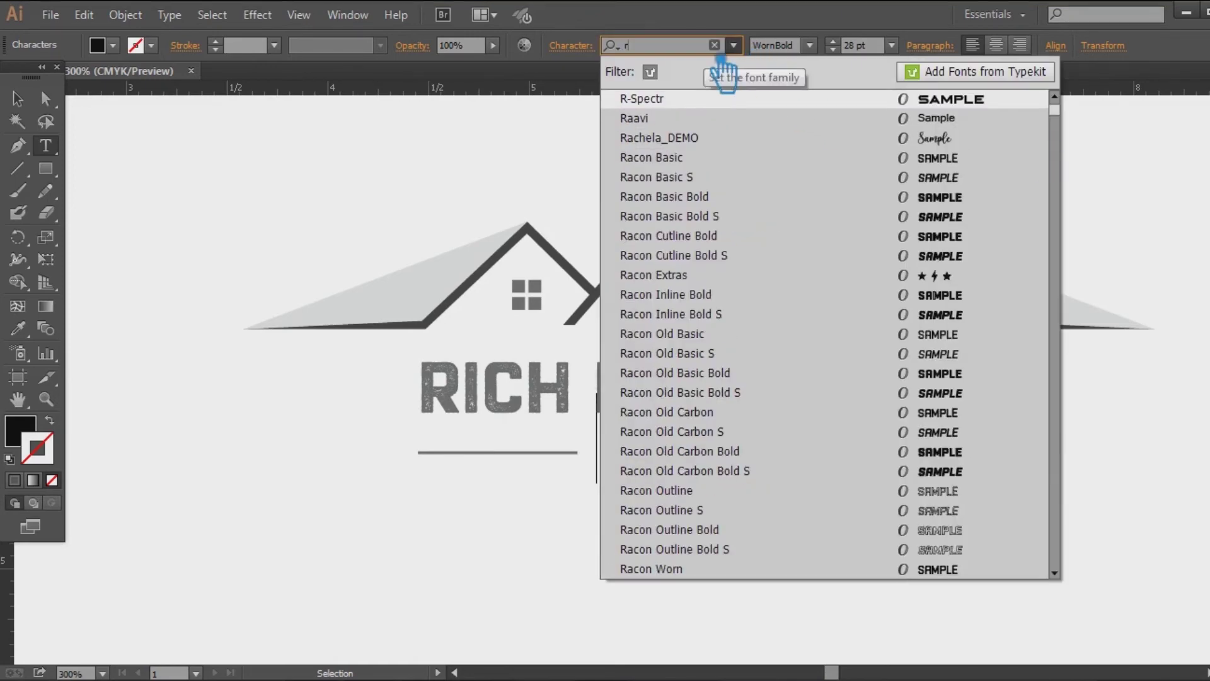
key(BackSpace)
text(co)
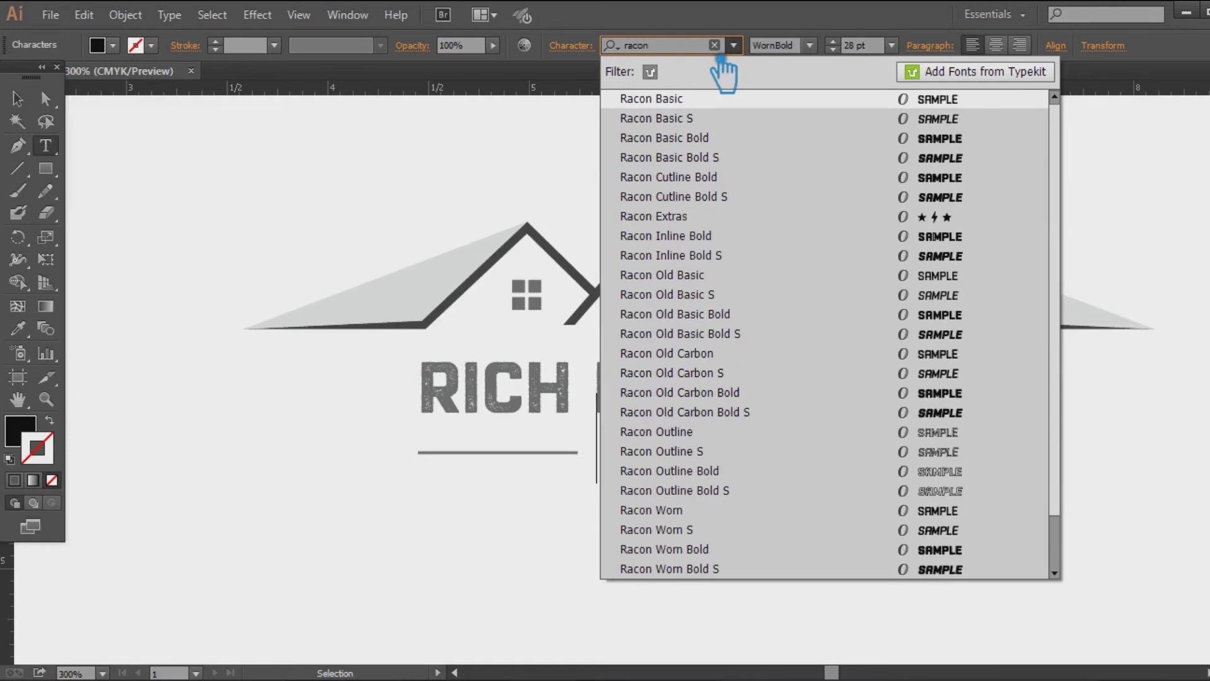
text(n)
key(Return)
click(892, 45)
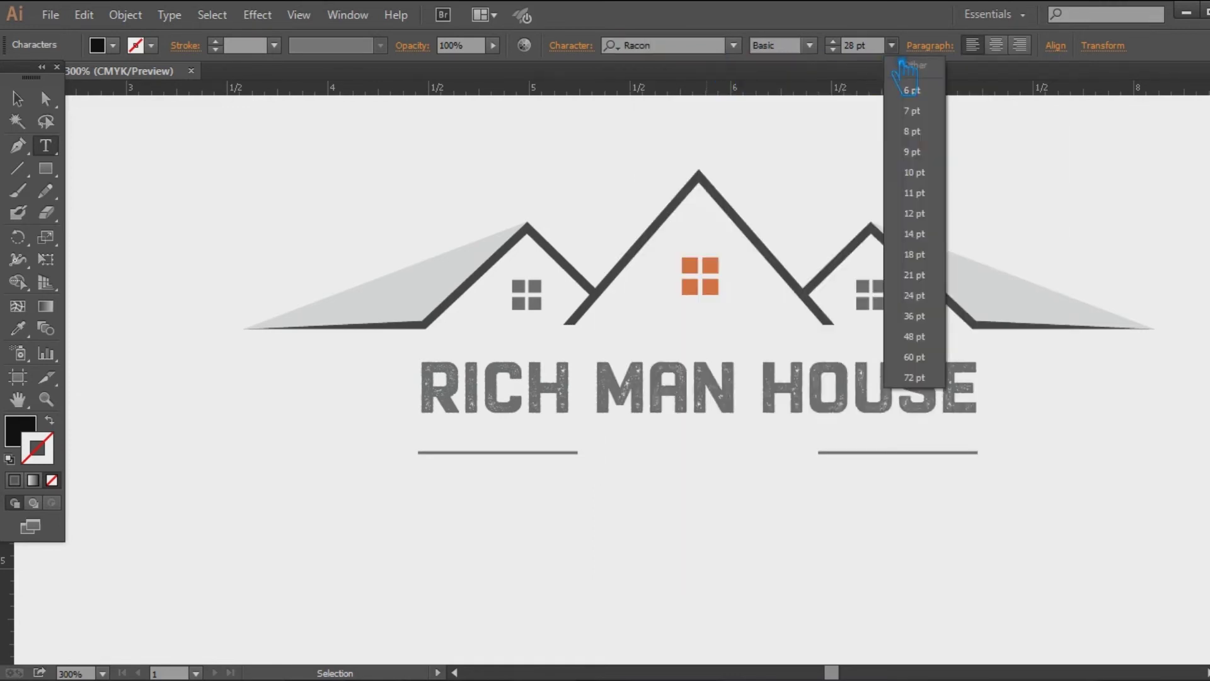
click(926, 131)
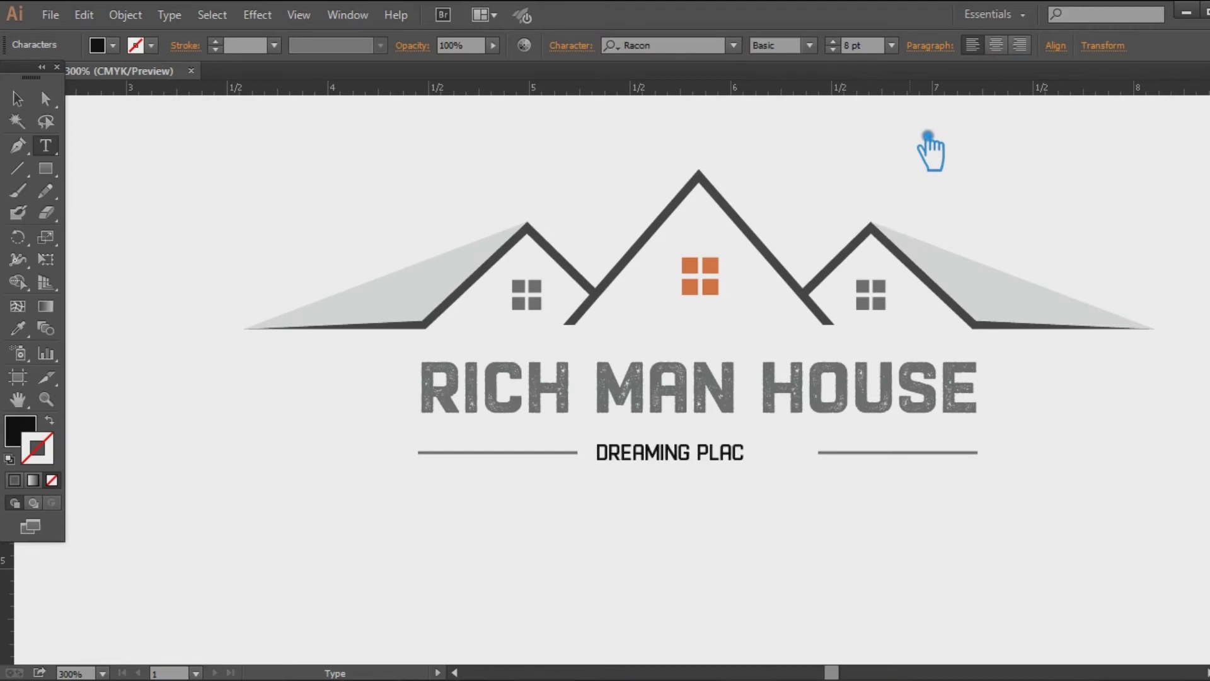
Step: Reduce the tagline to 6 pt and set its tracking to 400
click(22, 97)
click(833, 50)
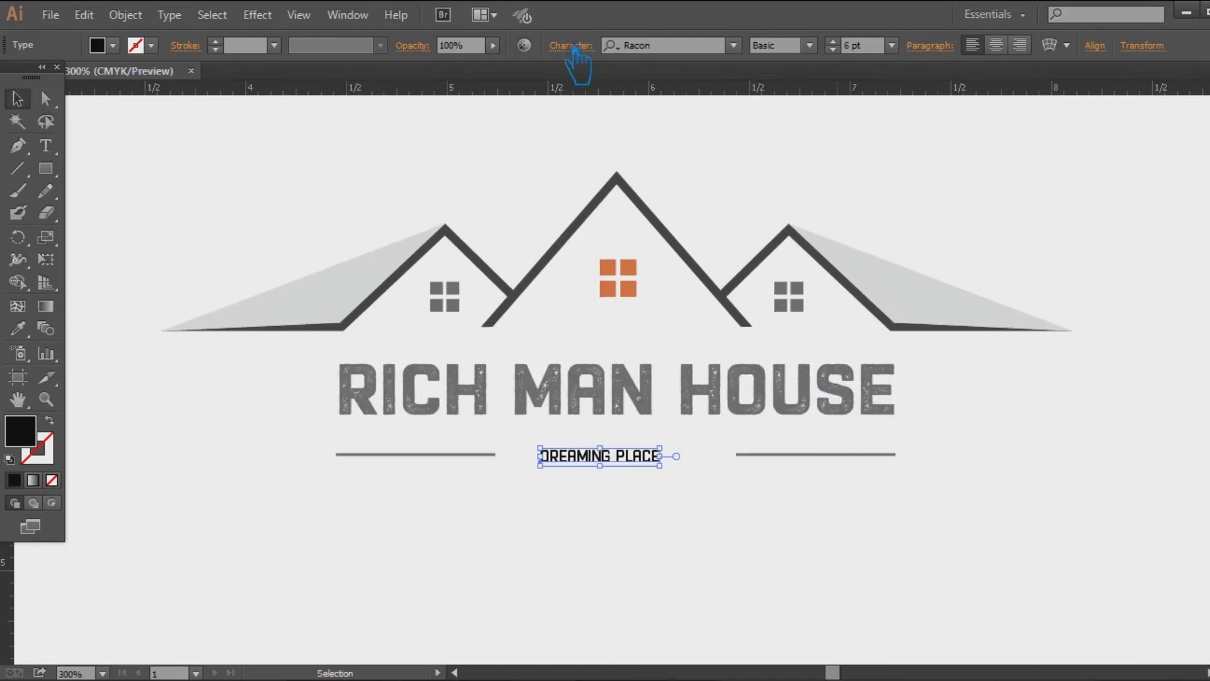
click(575, 49)
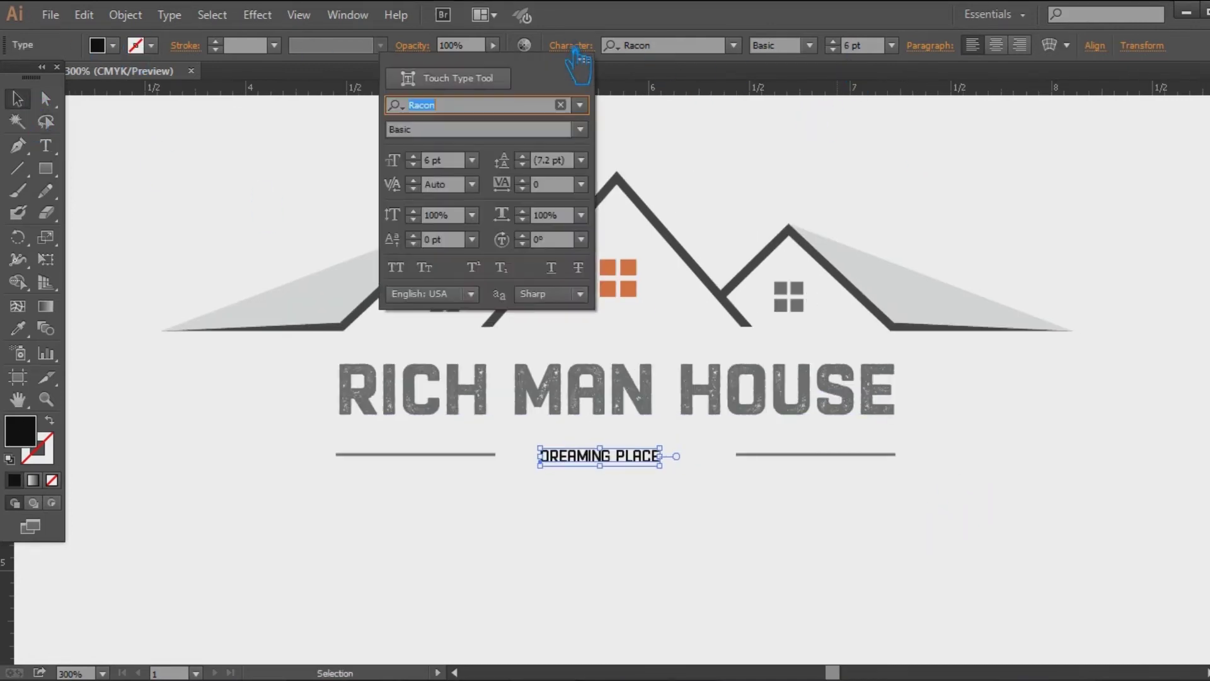
drag(570, 186, 509, 193)
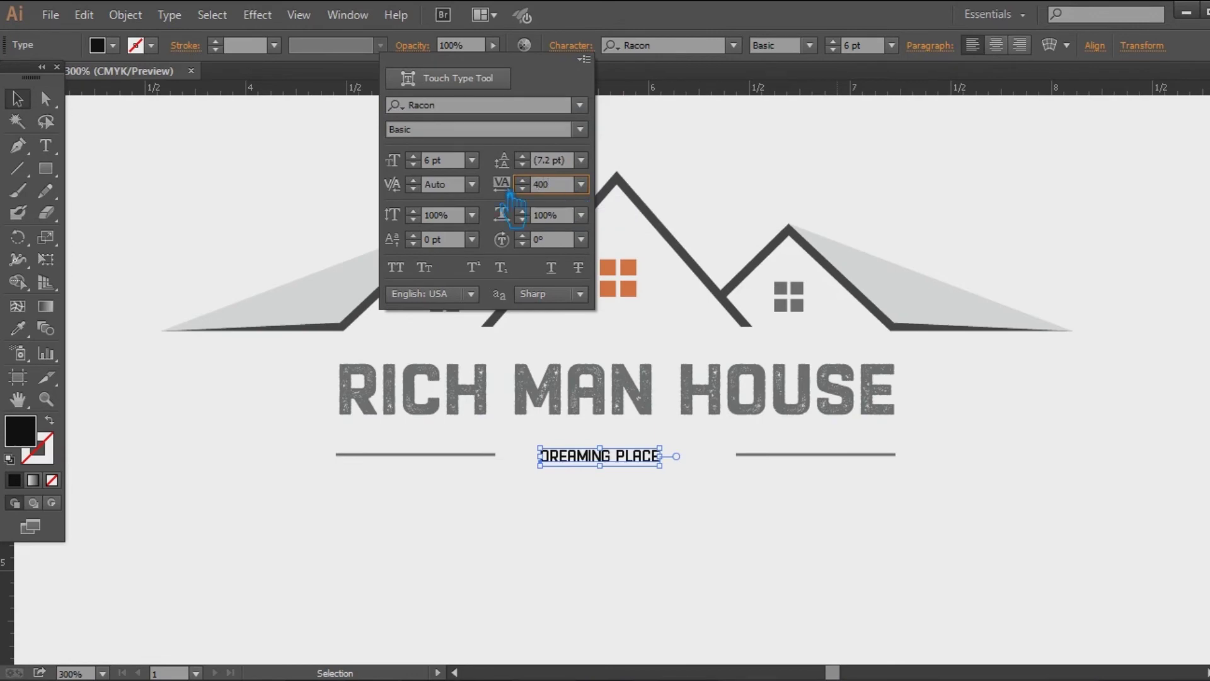
key(Return)
Step: Nudge the tagline horizontally until it sits centred in the gap between the two short lines
key(Left)
key(Left)
key(Left)
key(Left)
key(Left)
key(Left)
key(Left)
key(Left)
key(Left)
key(Left)
key(Left)
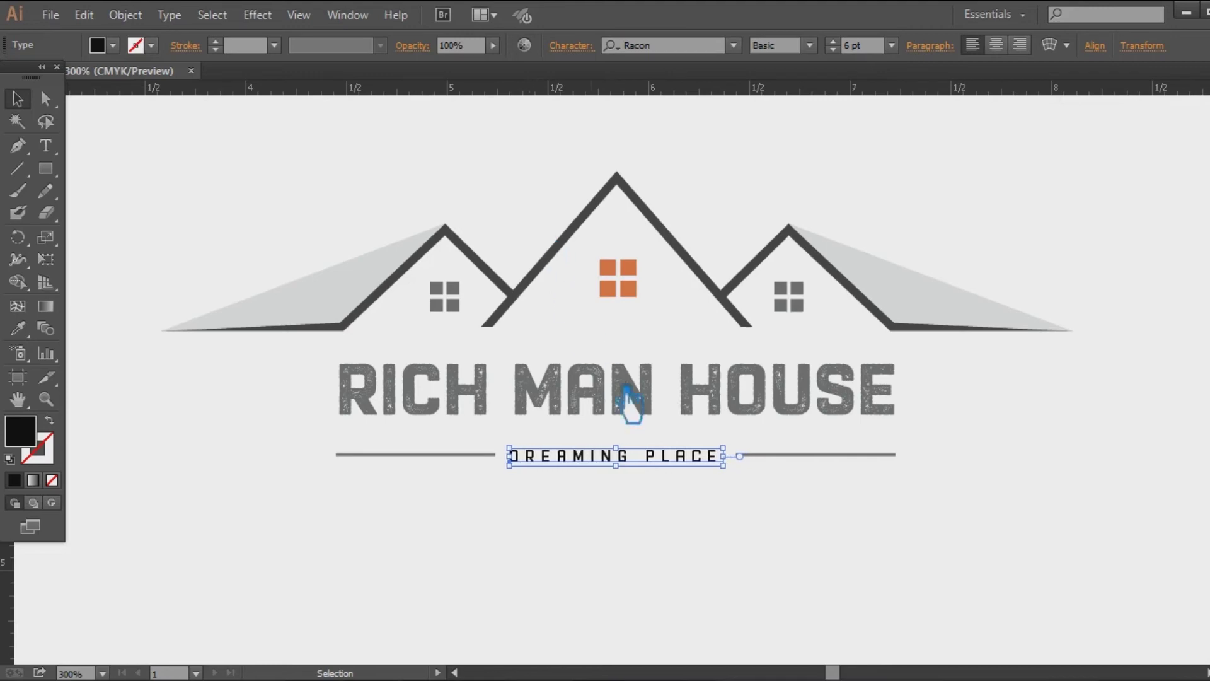
key(Left)
click(810, 559)
click(698, 468)
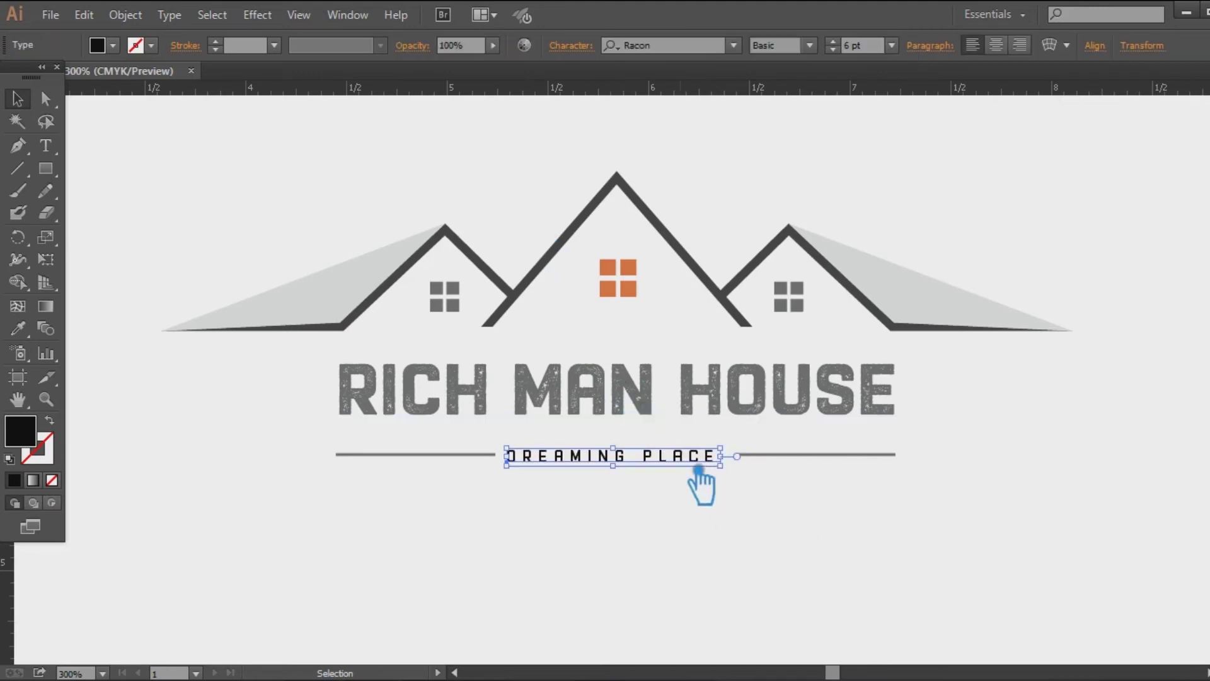
key(Right)
key(Right)
Step: Recolour the tagline with the medium grey sampled from the left house's window
click(18, 328)
click(382, 291)
click(366, 289)
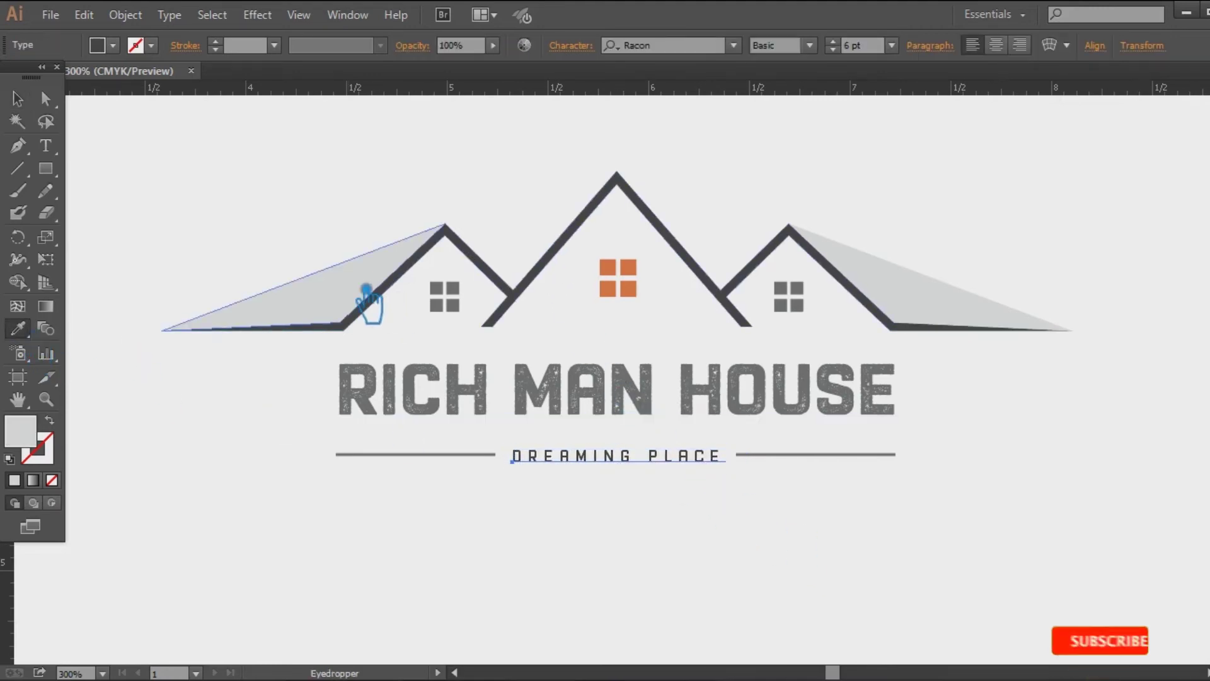
click(455, 288)
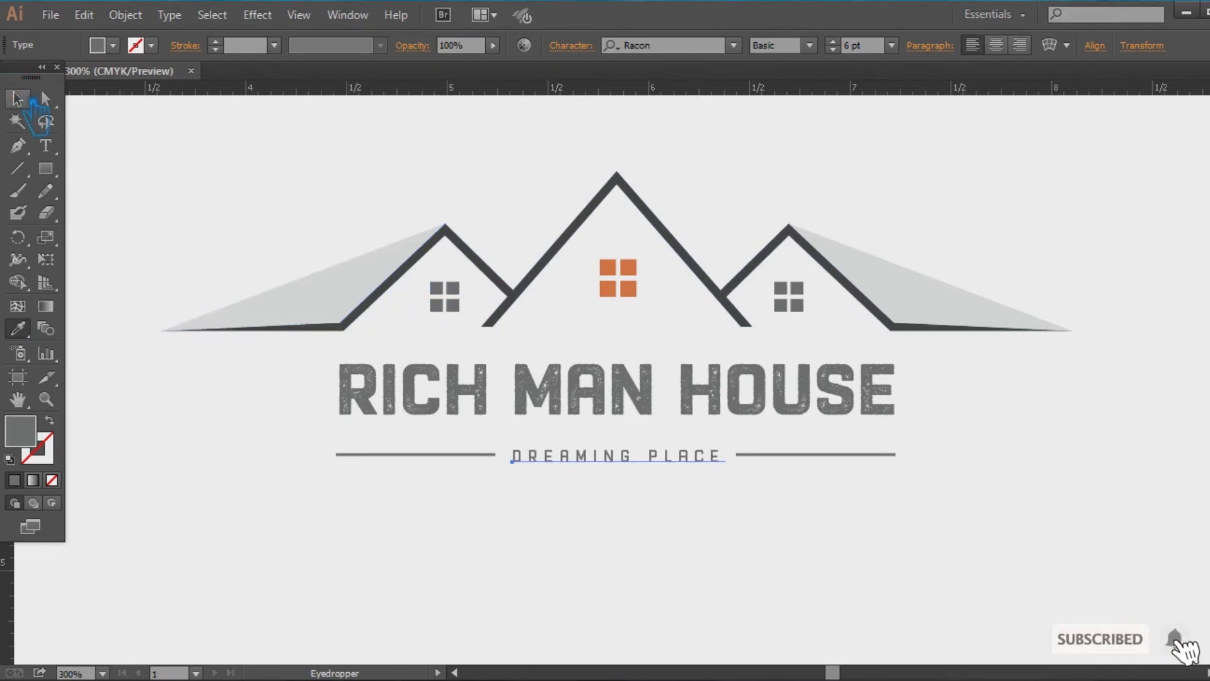
click(30, 100)
click(163, 190)
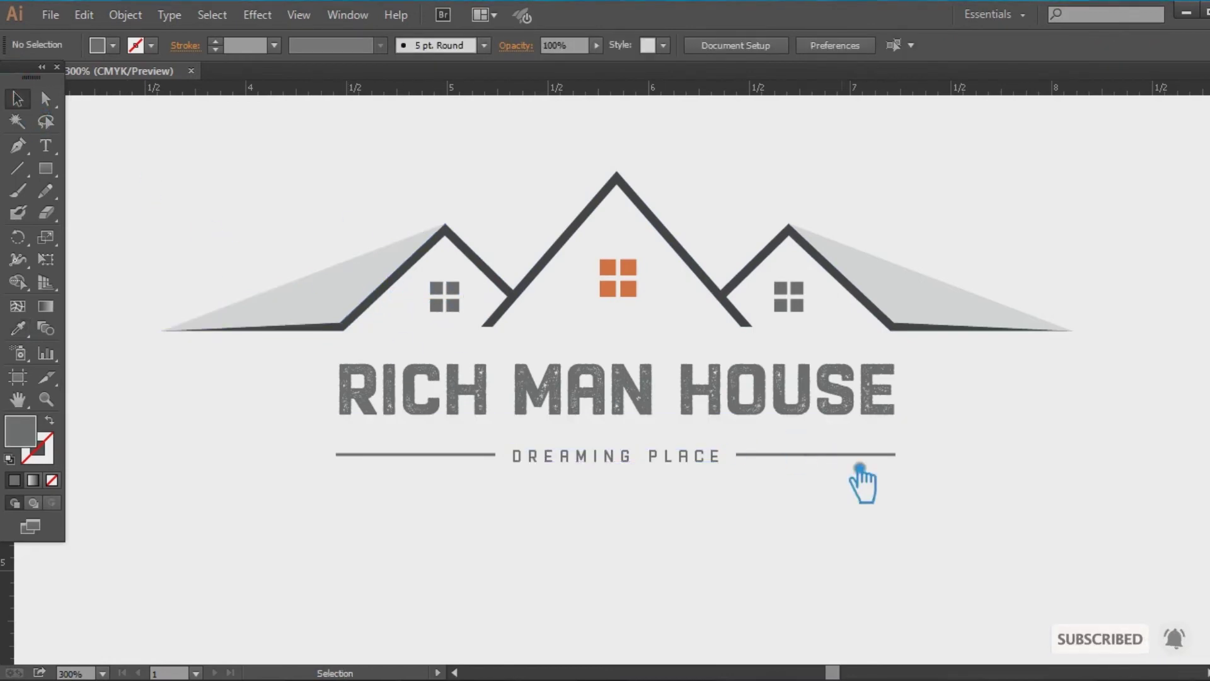
Step: Enlarge the tagline to 8 pt
click(845, 454)
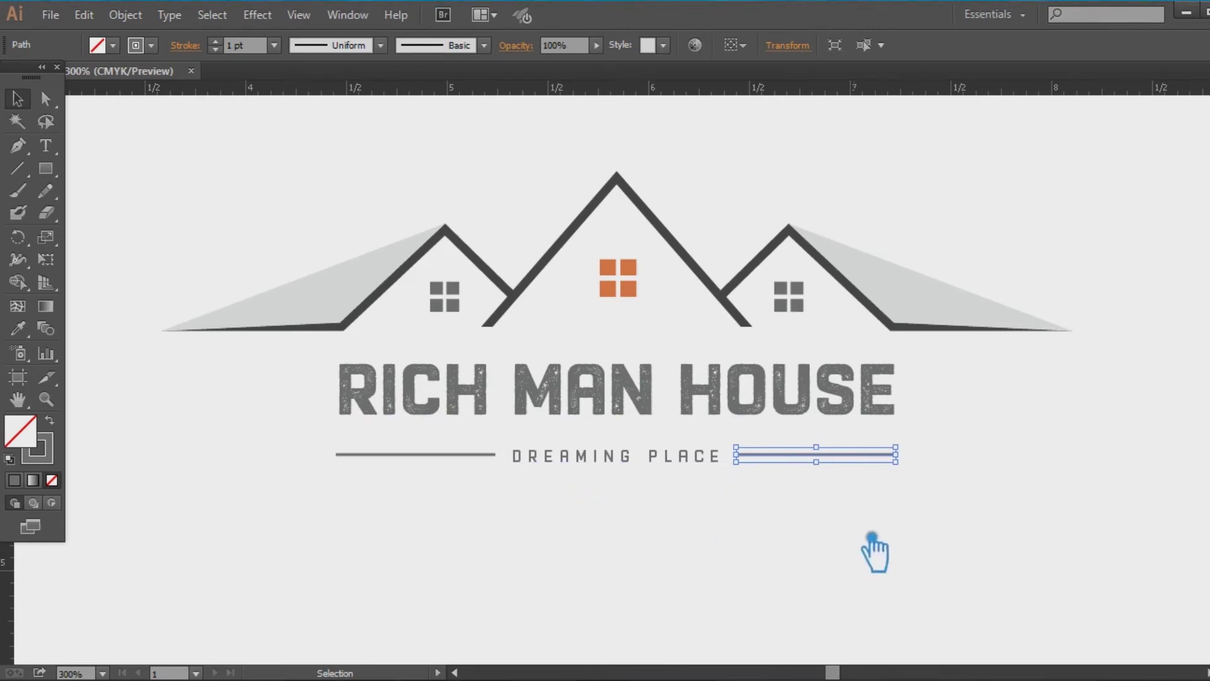
click(615, 462)
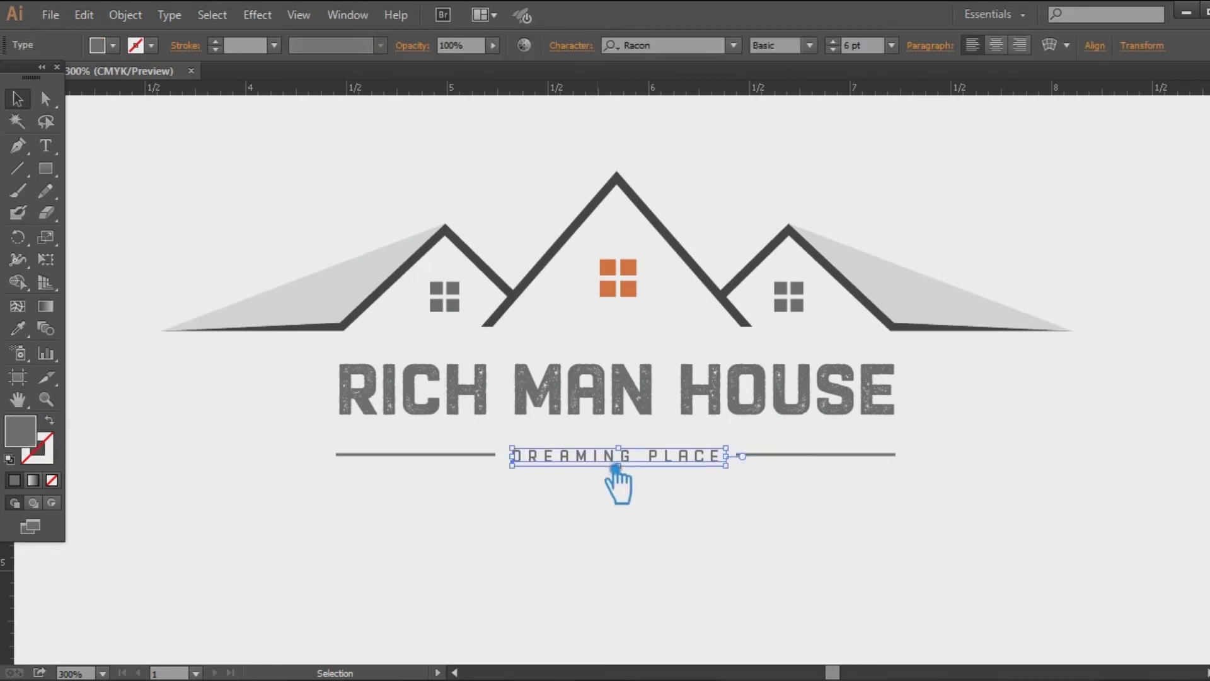
scroll(853, 50, up, 1)
scroll(852, 50, up, 1)
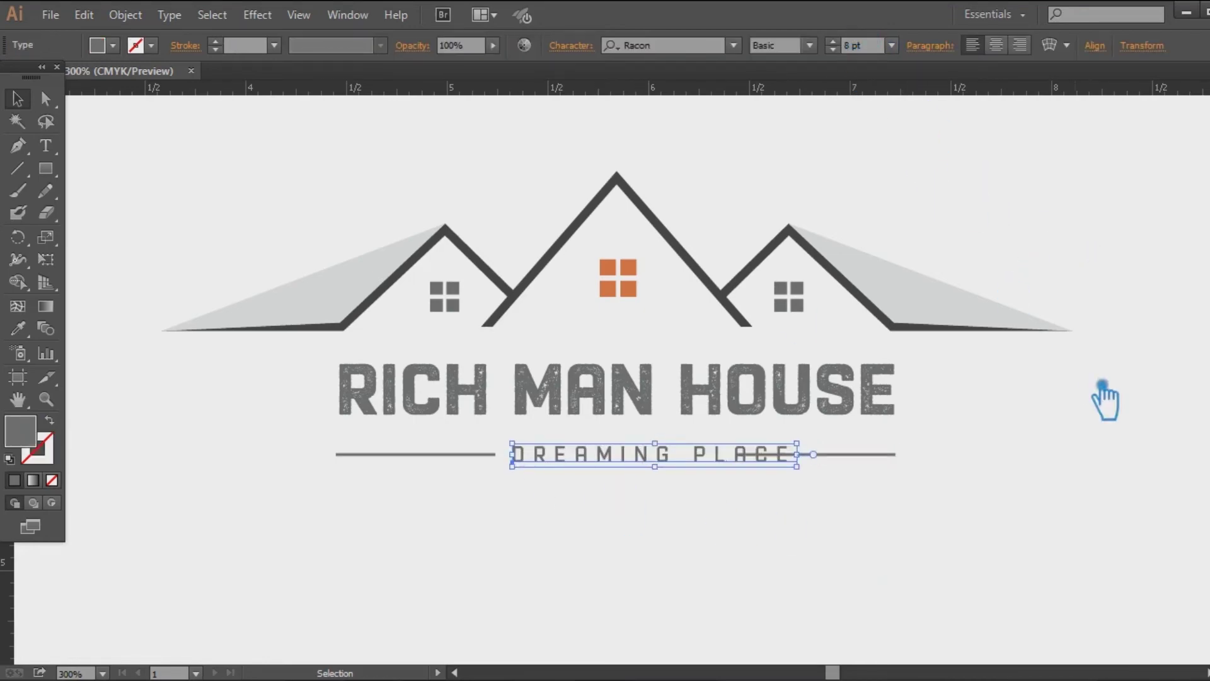
Step: Delete the short line that overlaps the end of the tagline
click(1089, 367)
click(841, 457)
key(Delete)
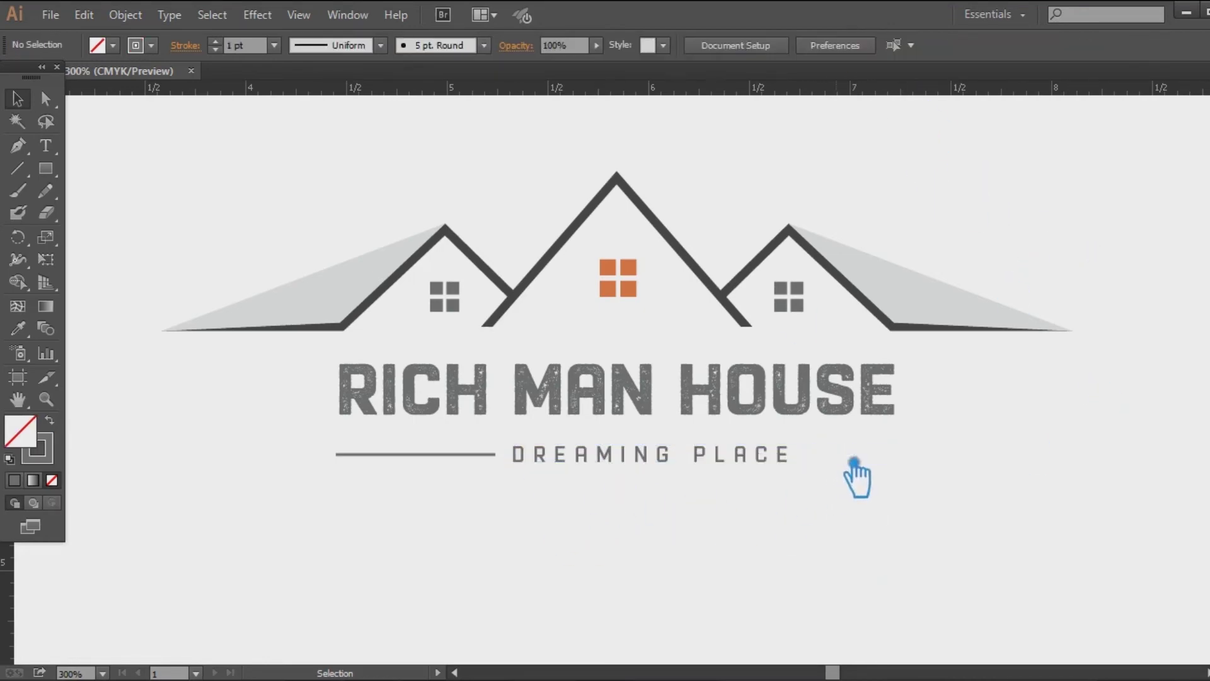
Step: Shorten the remaining line by moving its right endpoint left to about X 4.94 in
key(a)
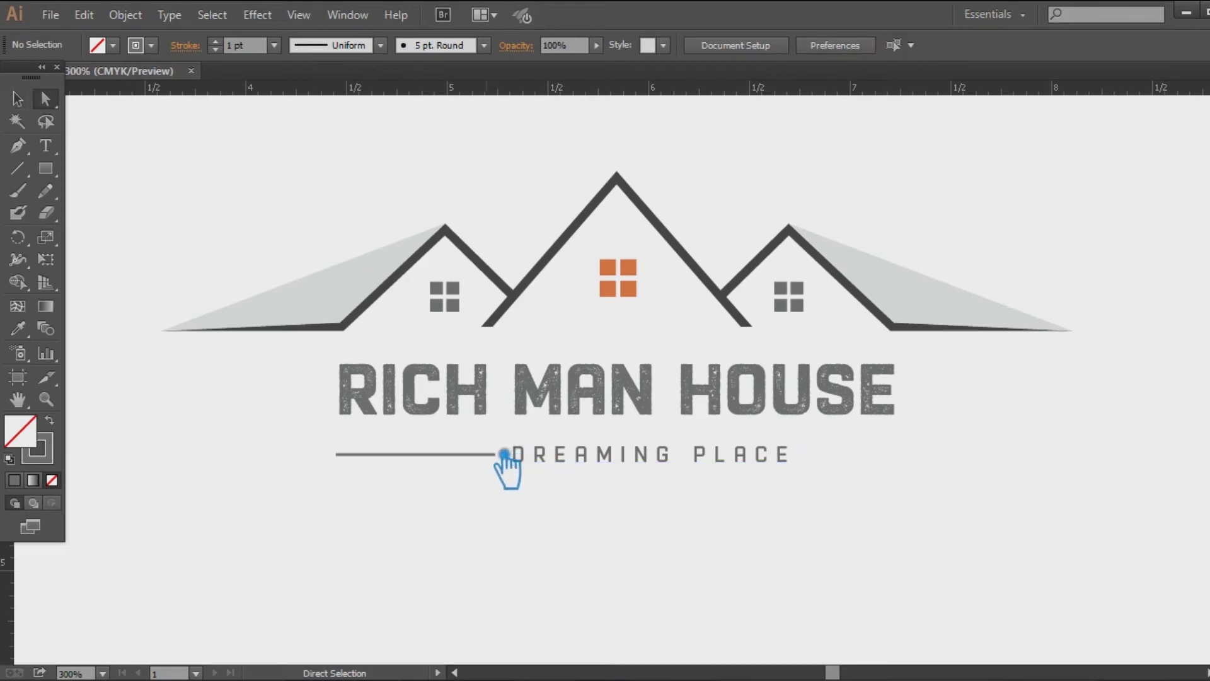
drag(484, 440, 517, 500)
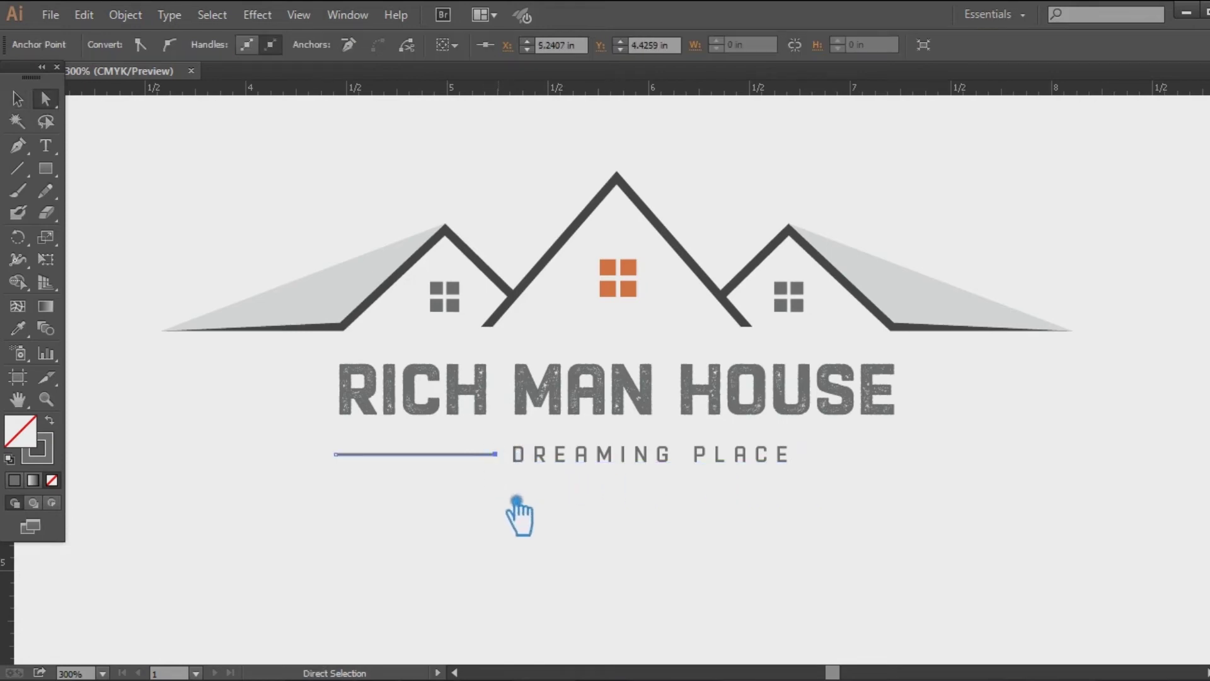
key(Left)
key(Left)
click(18, 99)
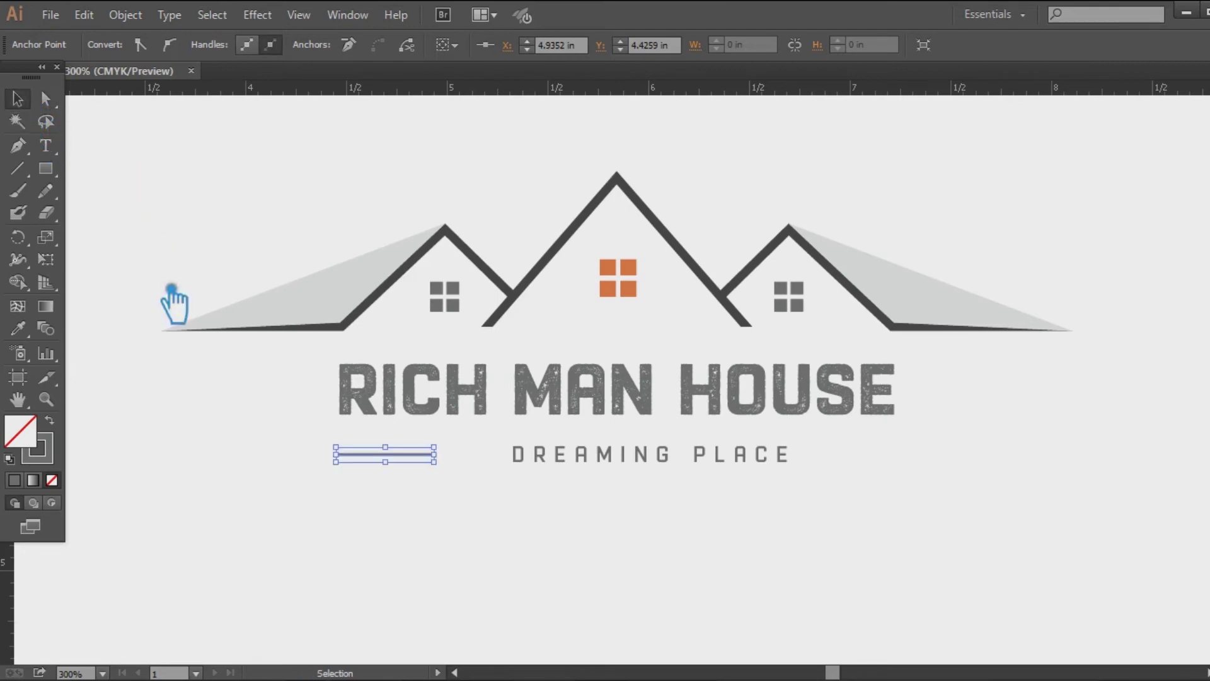
Step: Move the tagline left so it is centred beneath the title
click(639, 559)
drag(678, 464, 635, 467)
click(671, 518)
click(411, 457)
click(426, 523)
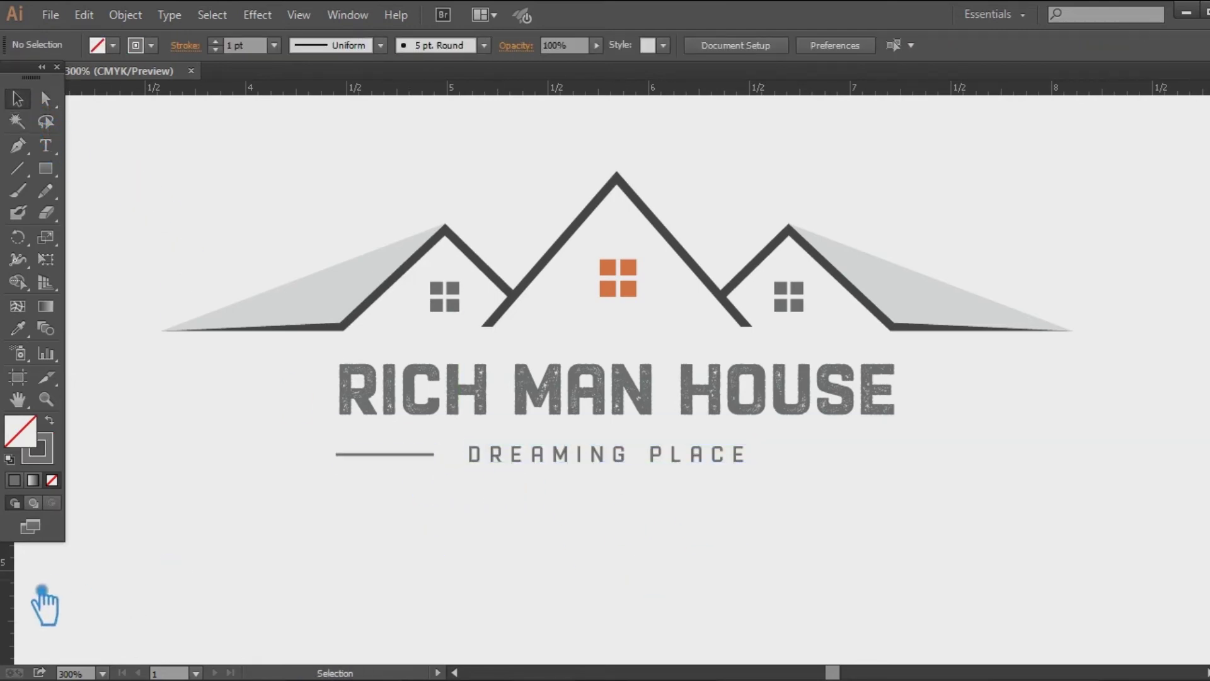
Step: Show the guides, place a vertical one at the title's left edge and nudge the short line right to start at it
drag(7, 593, 359, 428)
key(ctrl+semicolon)
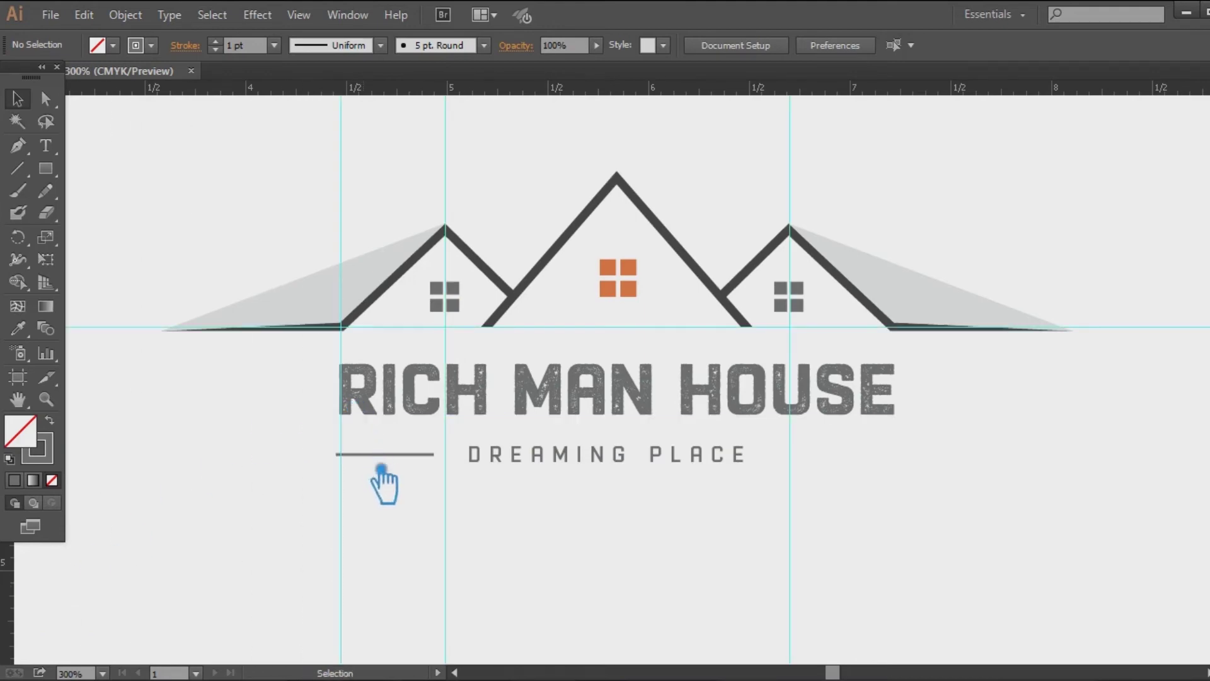
click(410, 456)
key(Right)
key(Right)
click(597, 560)
click(402, 457)
Step: Place a vertical guide at the right edge of the title's last letter
click(17, 577)
drag(13, 595, 659, 434)
drag(905, 414, 943, 451)
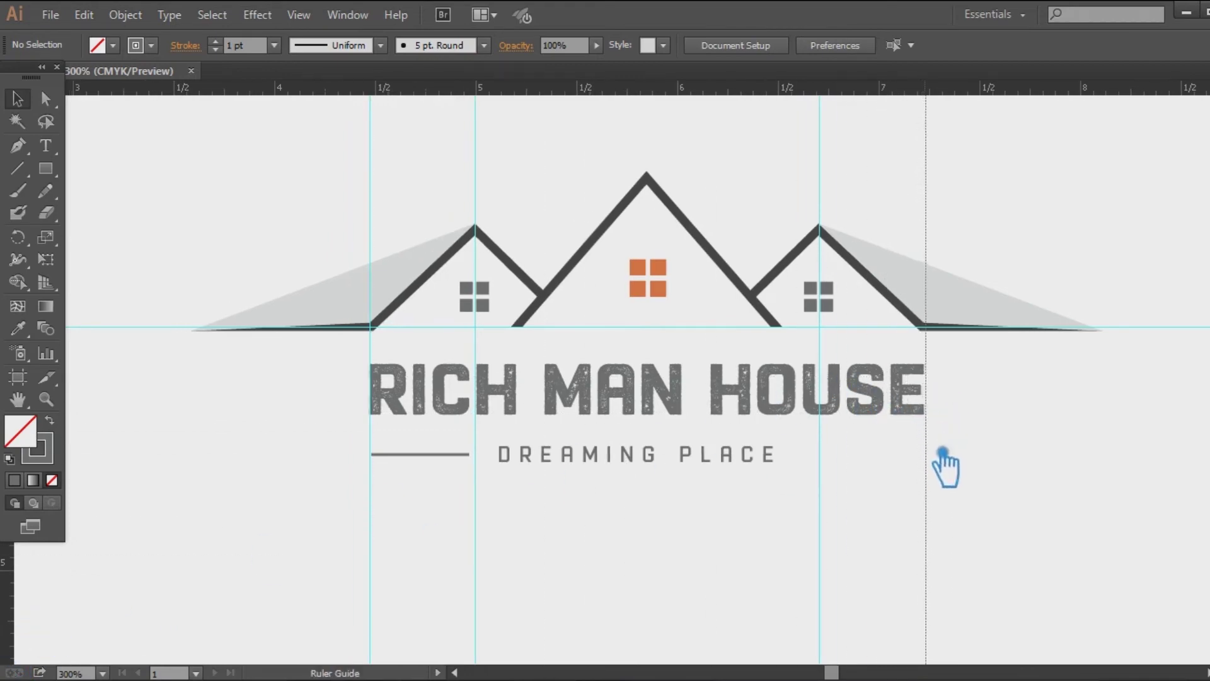
drag(941, 461, 939, 462)
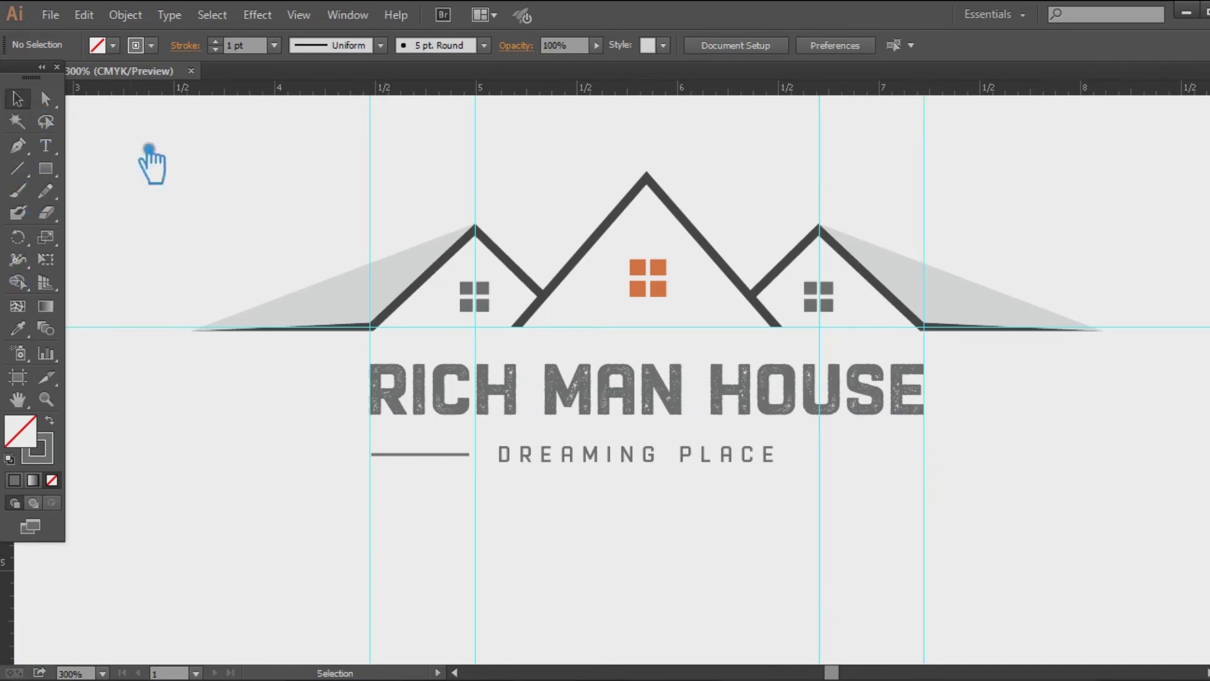
Step: Duplicate the short line to the right of the tagline, level with the original and ending at the right guide
click(448, 458)
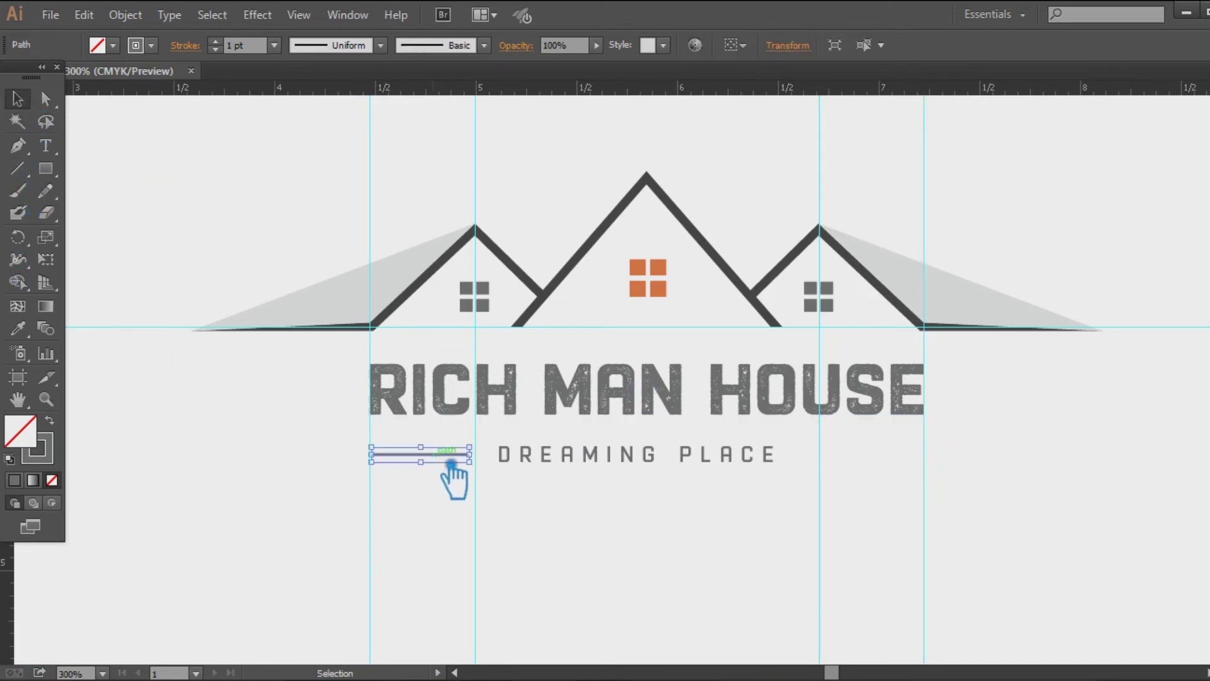
click(516, 540)
drag(445, 458, 889, 502)
click(889, 509)
click(891, 453)
Step: Group the two short lines and set their stroke weight to 2 pt
shift+click(434, 455)
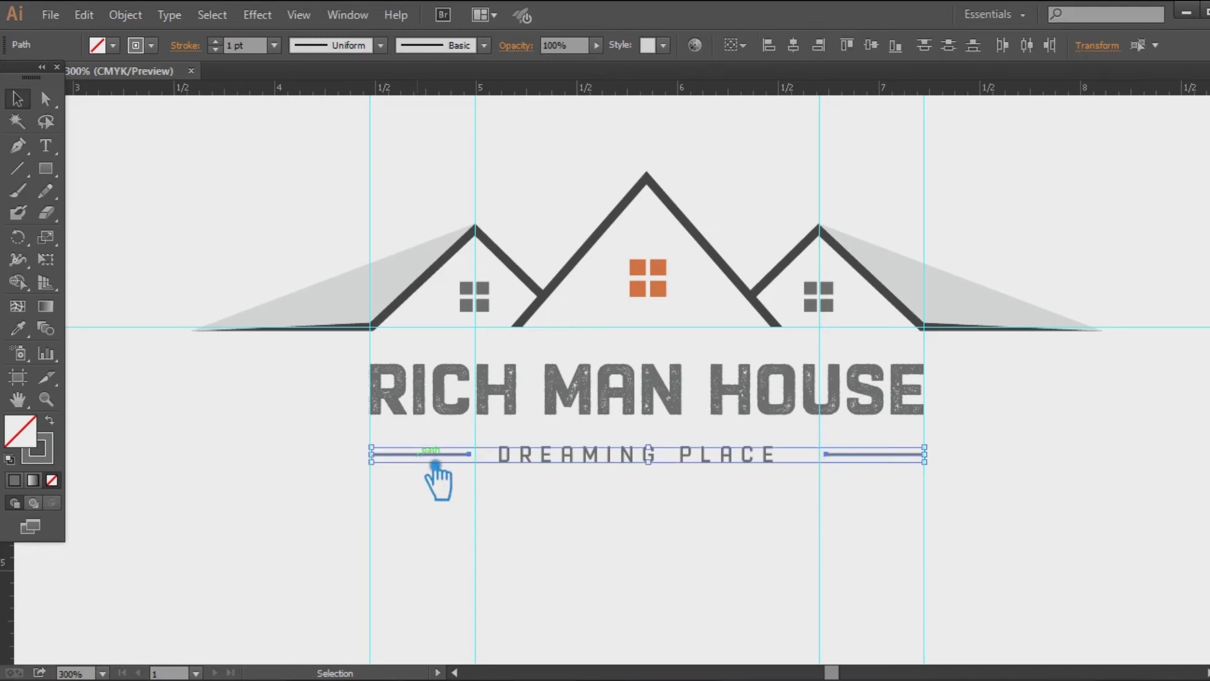
key(ctrl+g)
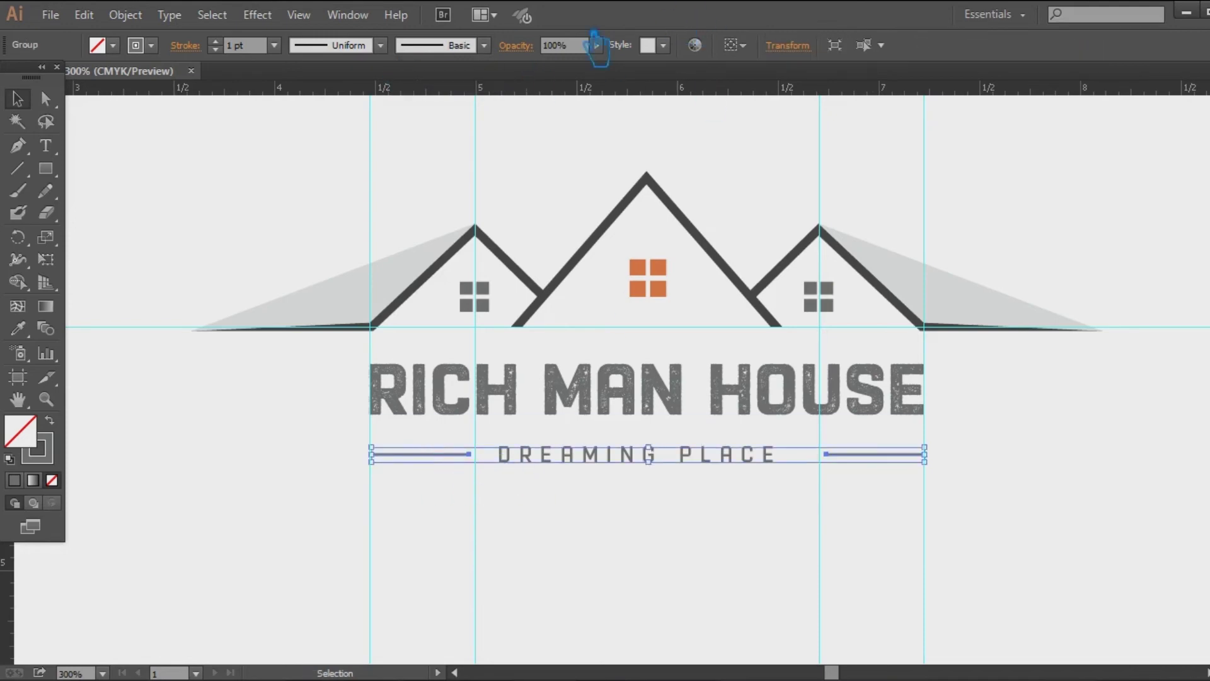
scroll(235, 49, up, 1)
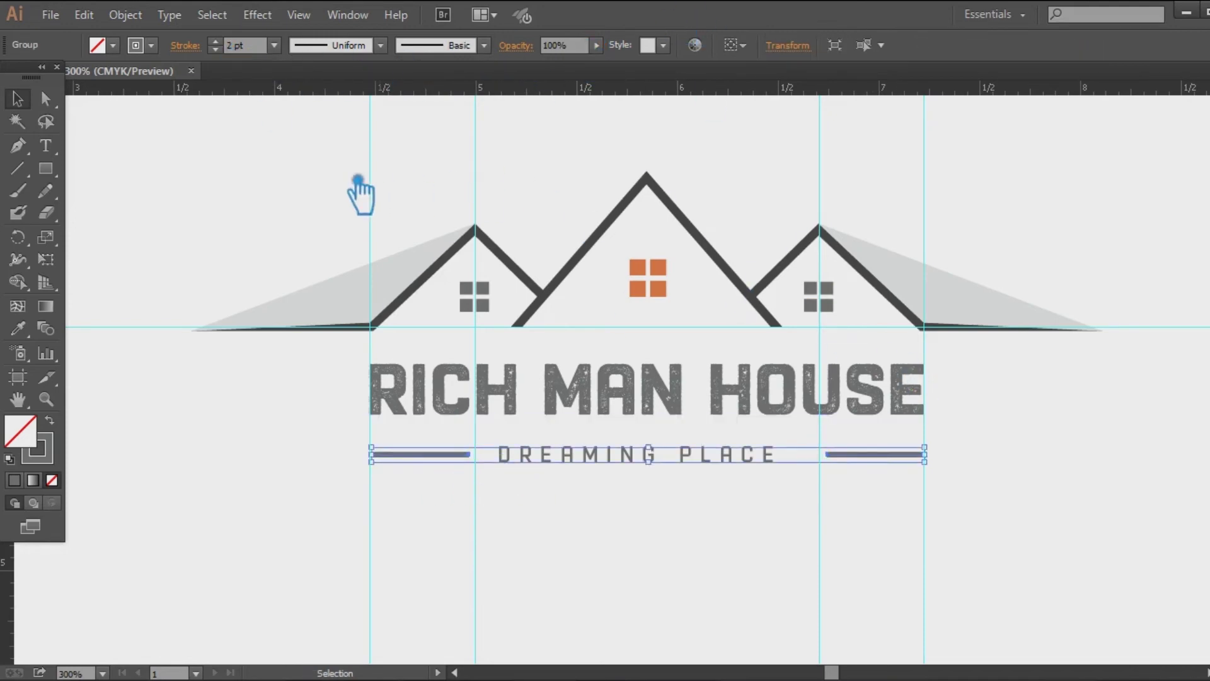
Step: Apply the width profile that tapers from a thick left end to a point to both short lines
click(484, 45)
click(381, 46)
click(381, 46)
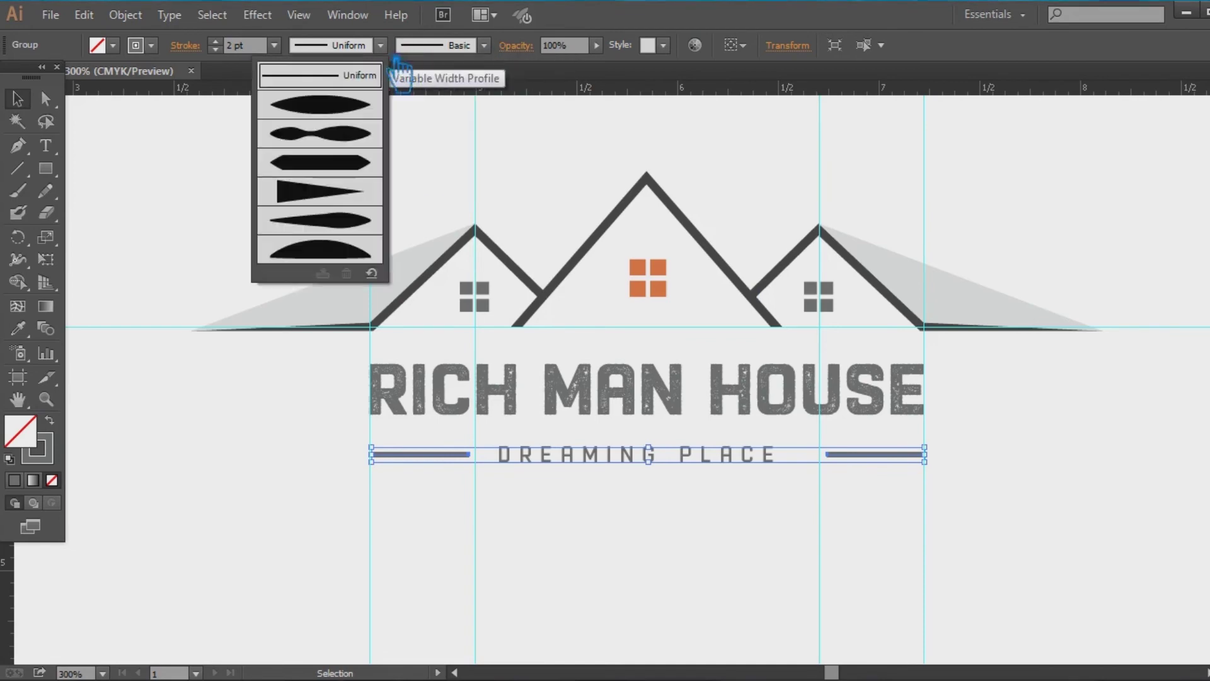
click(339, 197)
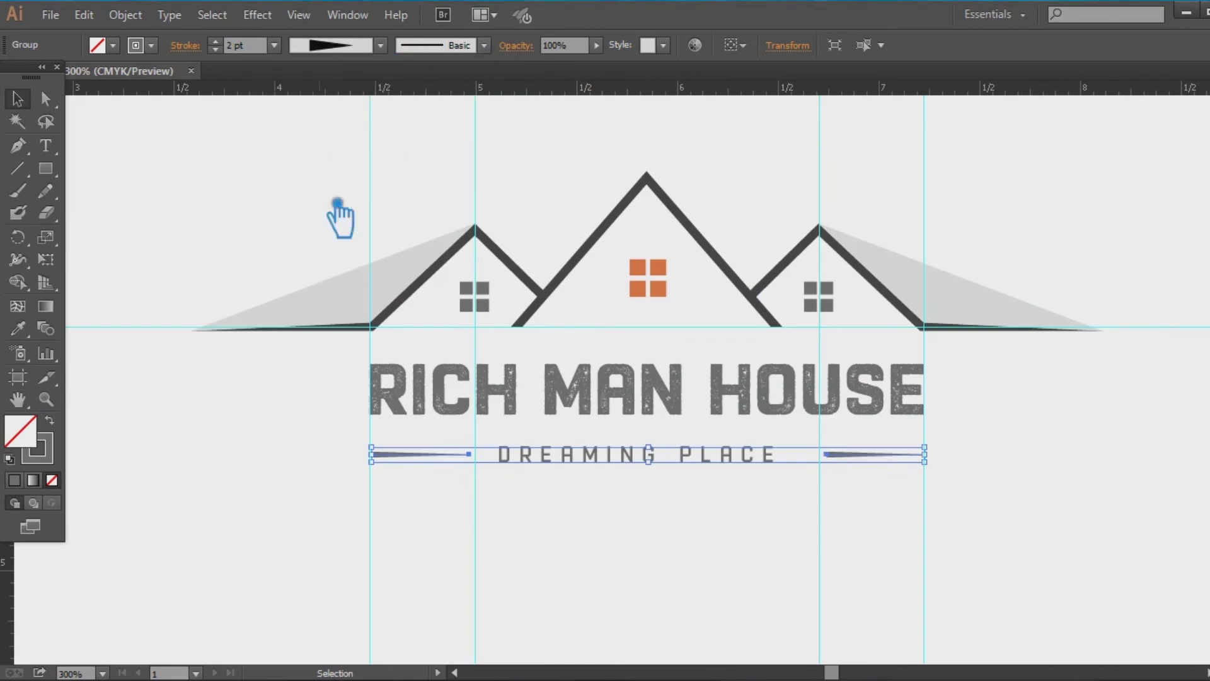
Step: Ungroup the two tapered lines so that the left one can be edited alone
click(1002, 452)
click(425, 455)
right_click(424, 456)
click(477, 566)
click(471, 547)
Step: Reflect the left tapered line horizontally so its thick end faces the tagline
right_click(417, 453)
mouse_move(543, 398)
click(701, 468)
click(1075, 440)
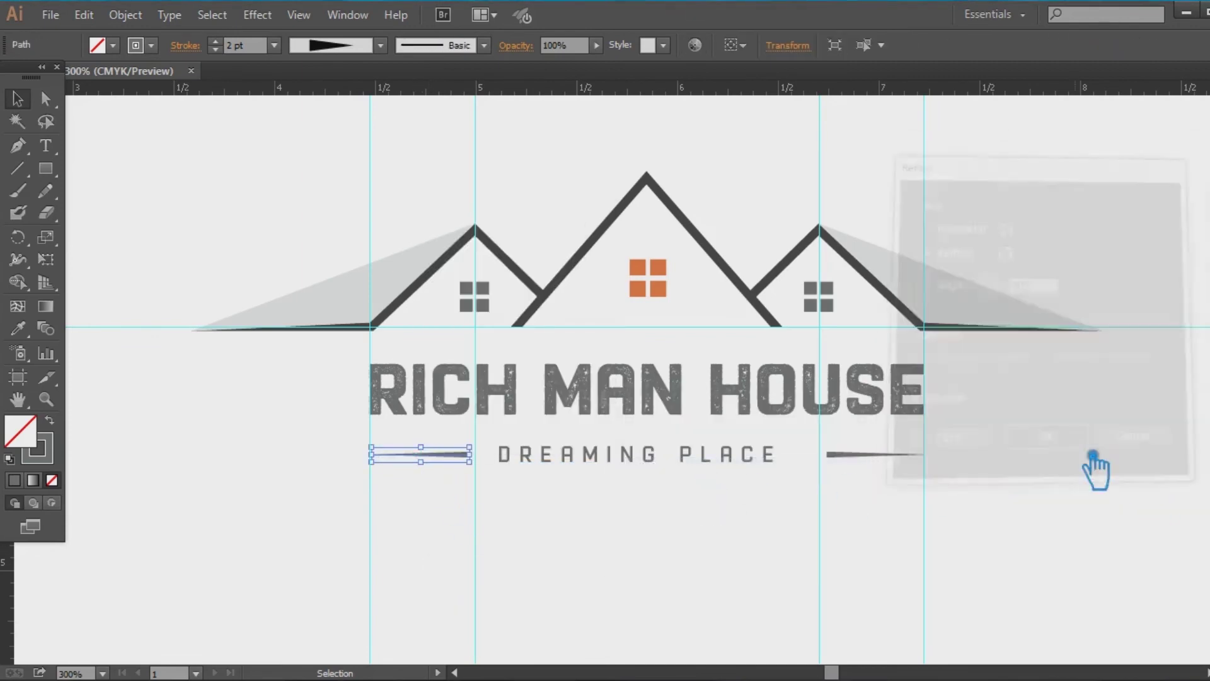
Step: Align the DREAMING PLACE tagline and both tapered lines on their horizontal centres and fine-tune the tagline's position between them
click(798, 583)
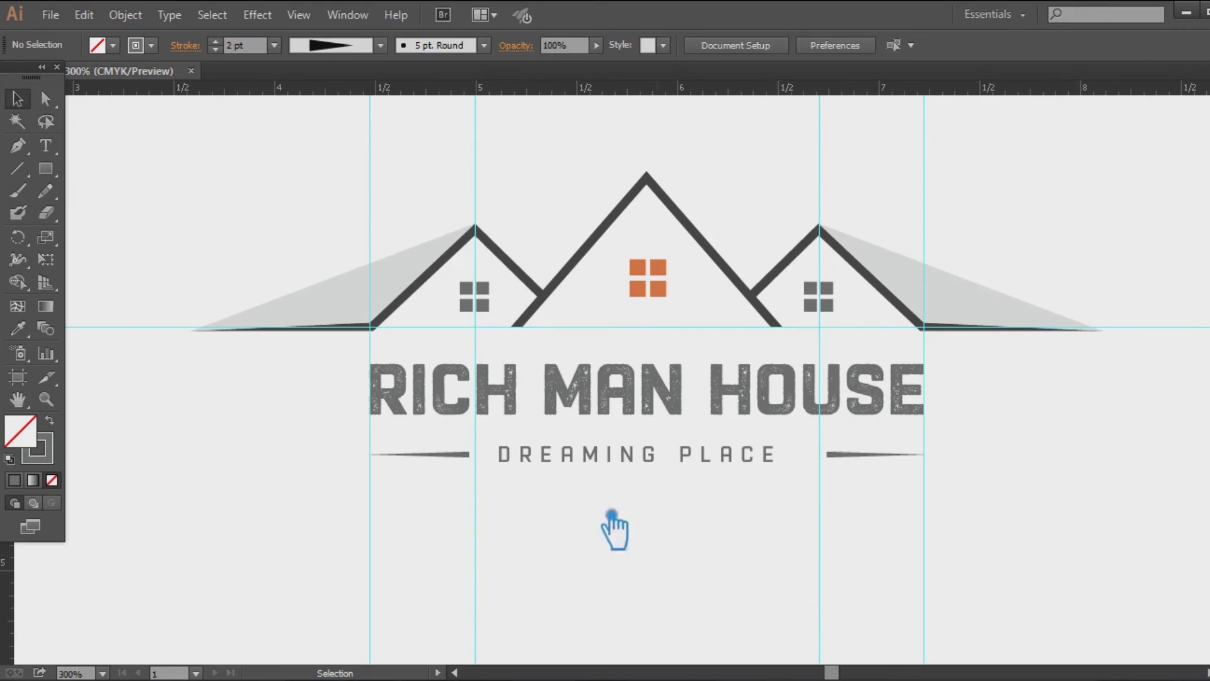
click(454, 456)
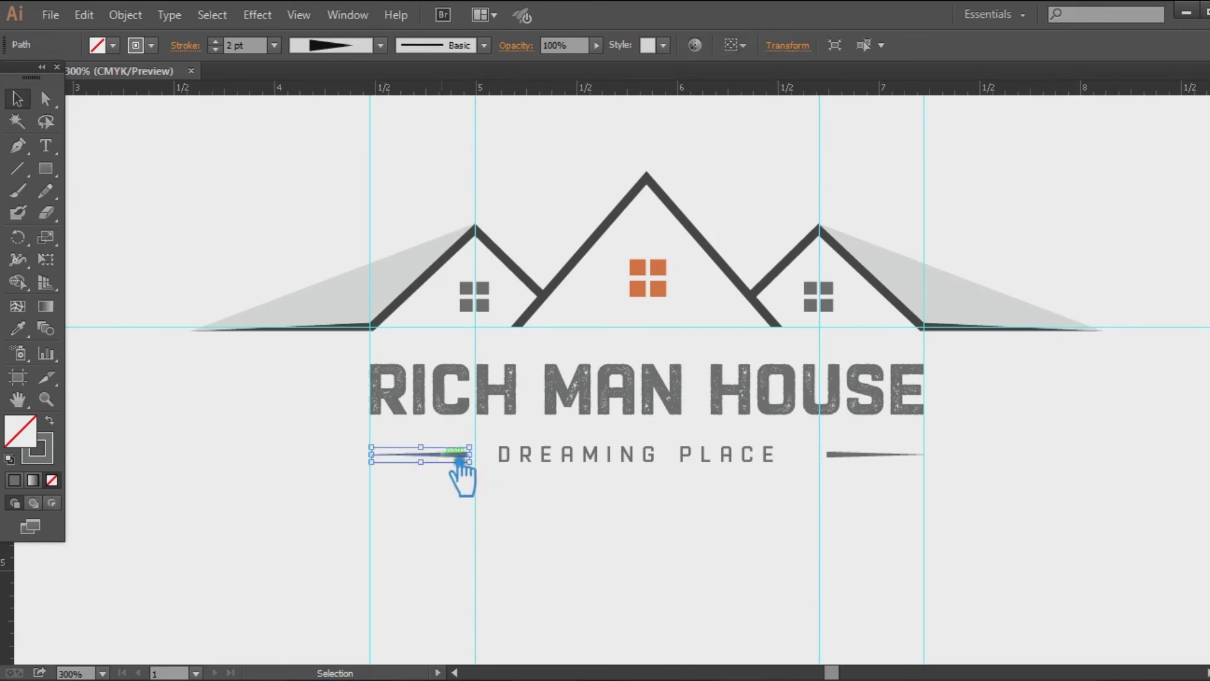
shift+click(868, 459)
shift+click(618, 463)
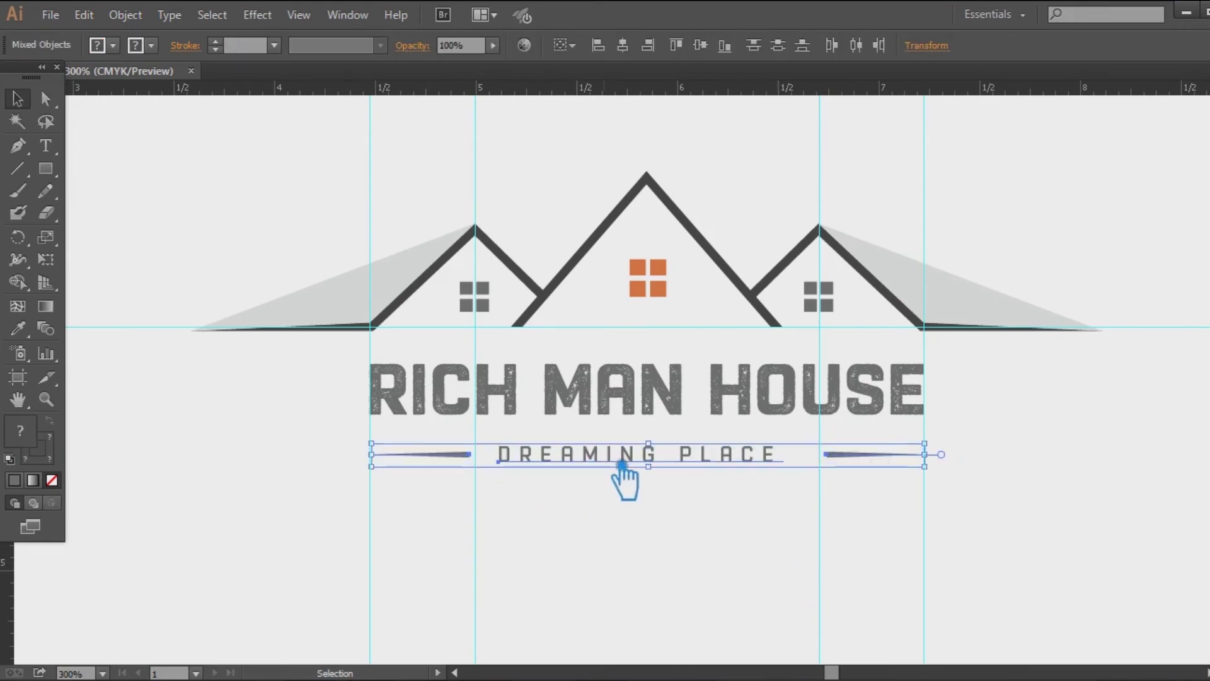
click(624, 46)
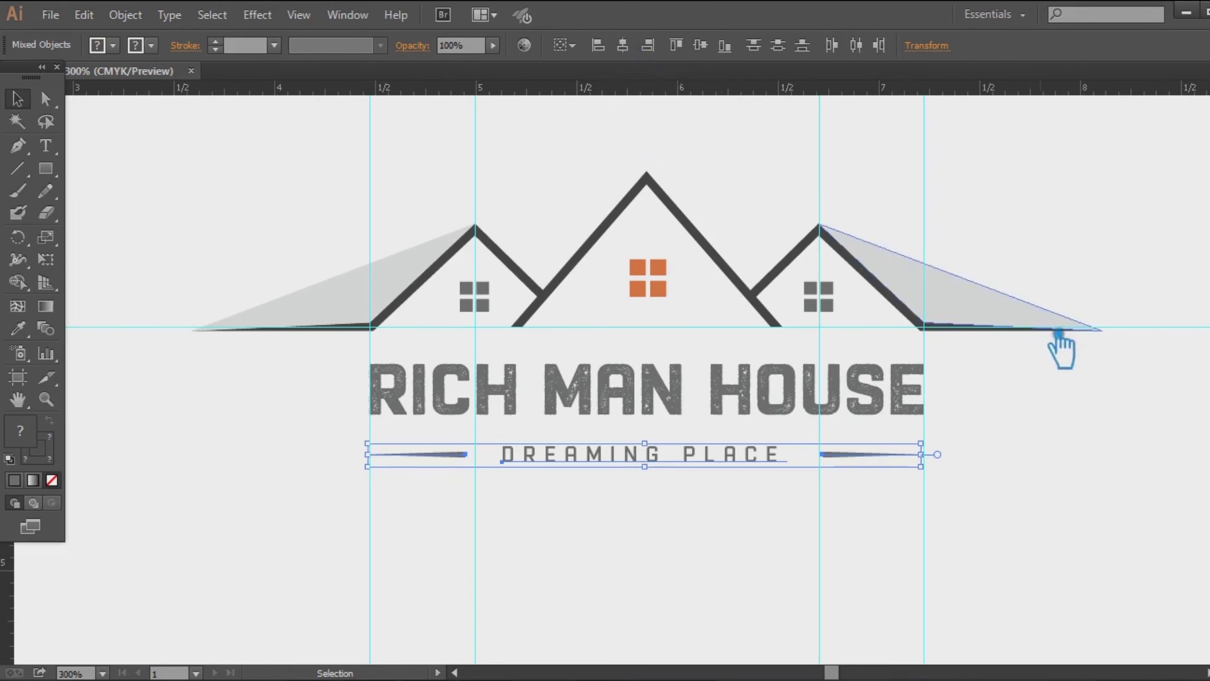
click(1045, 505)
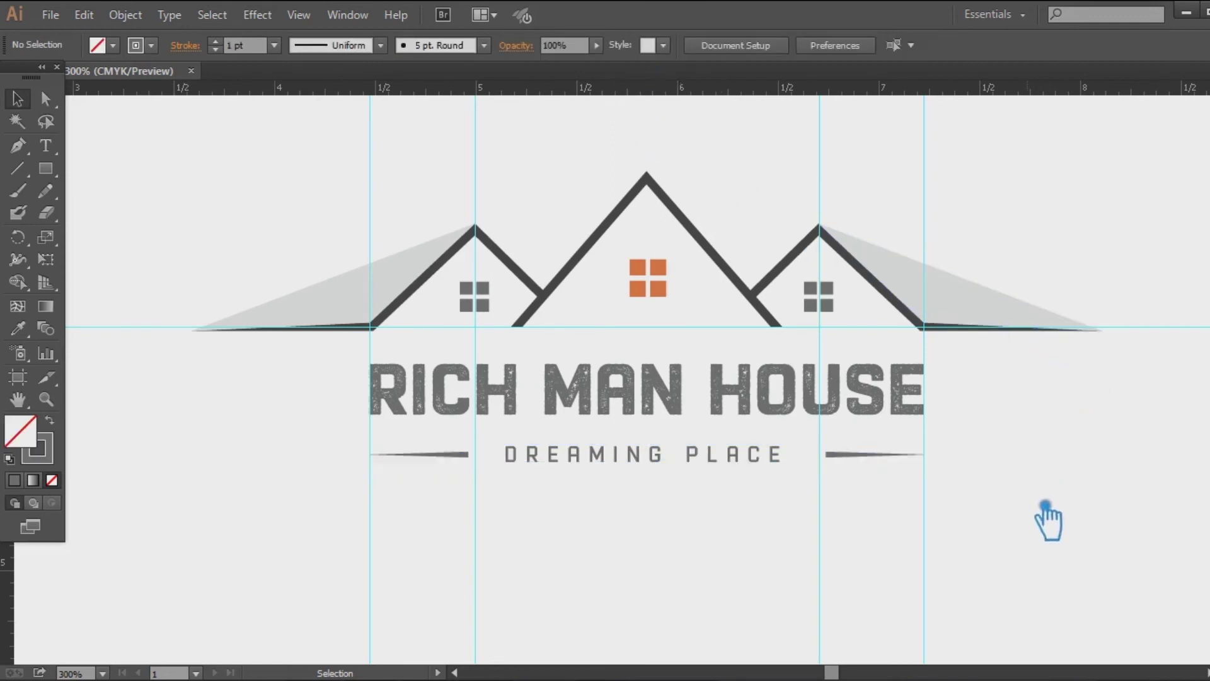
click(703, 467)
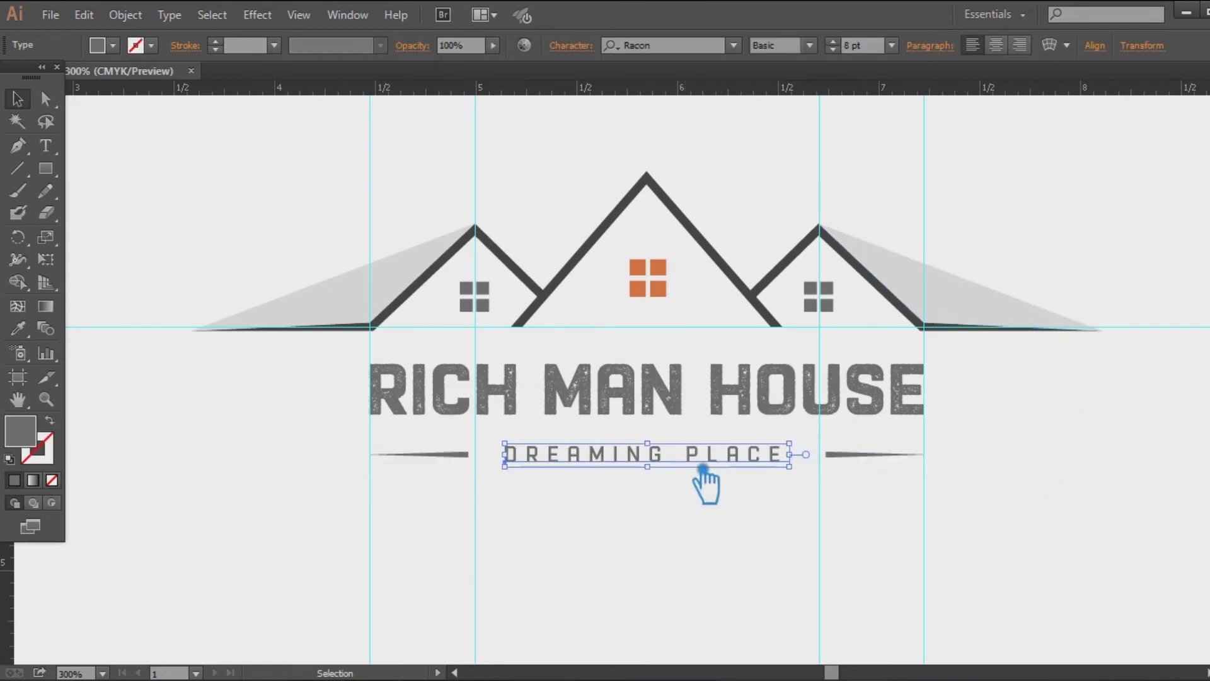
click(774, 559)
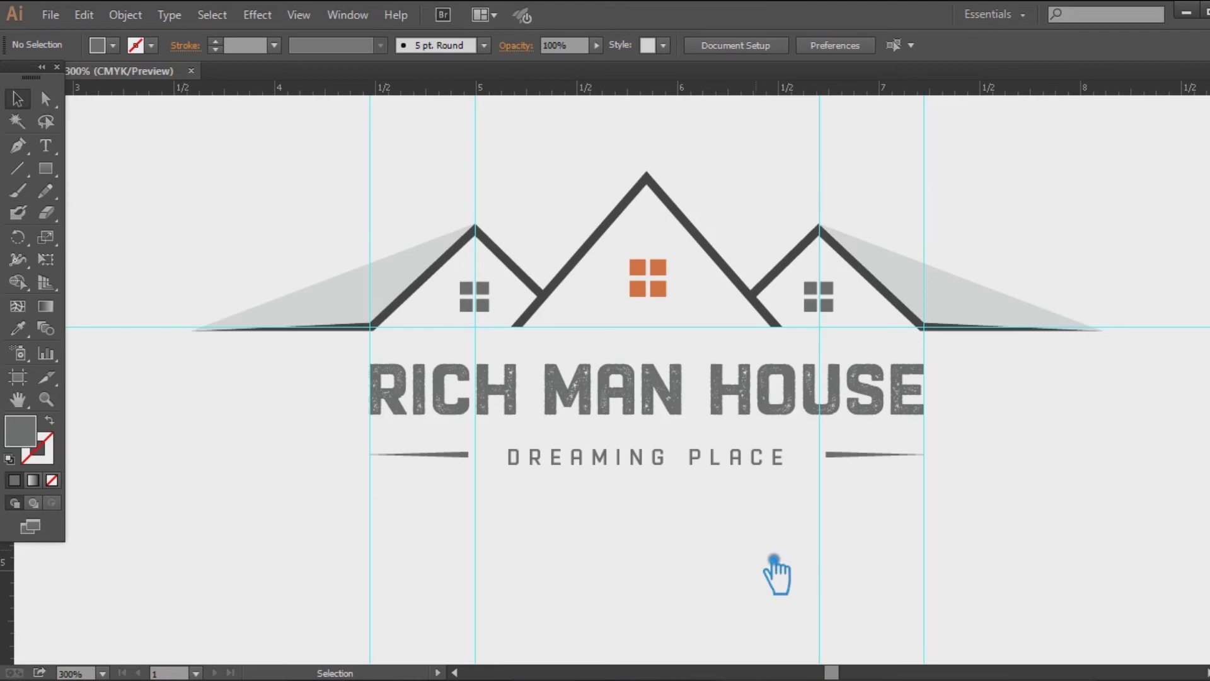
Step: Send the grey side panels behind the roofs, keeping them in place
key(ctrl+minus)
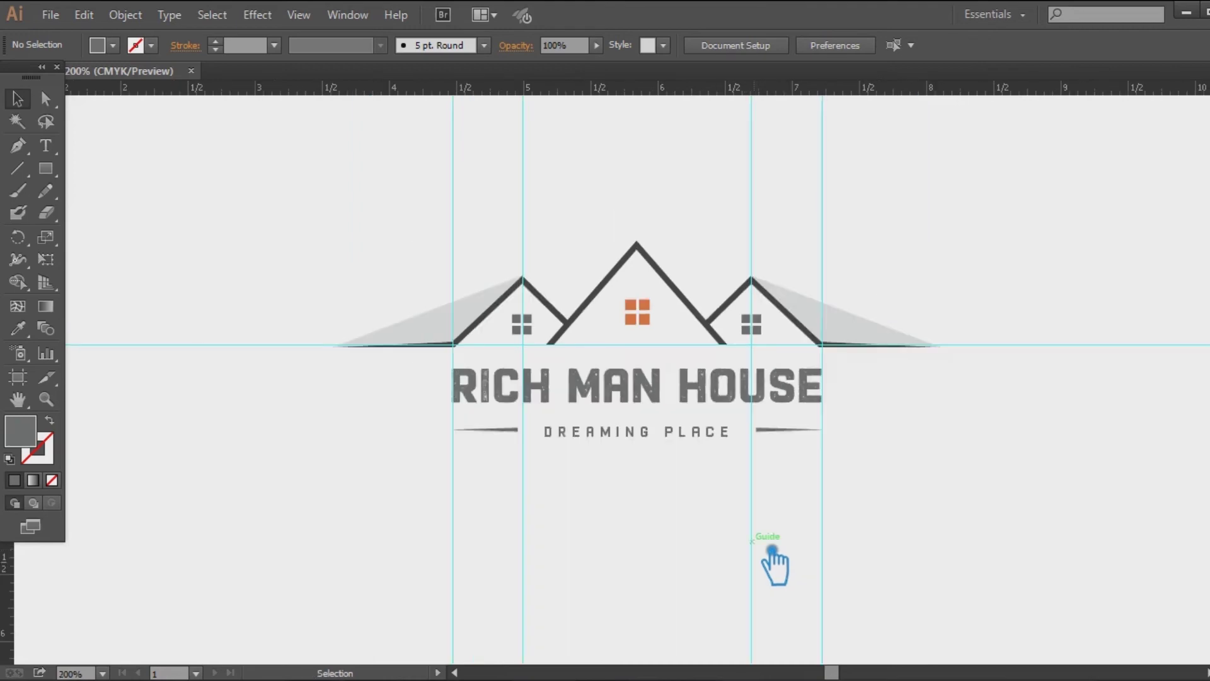
click(848, 330)
key(a)
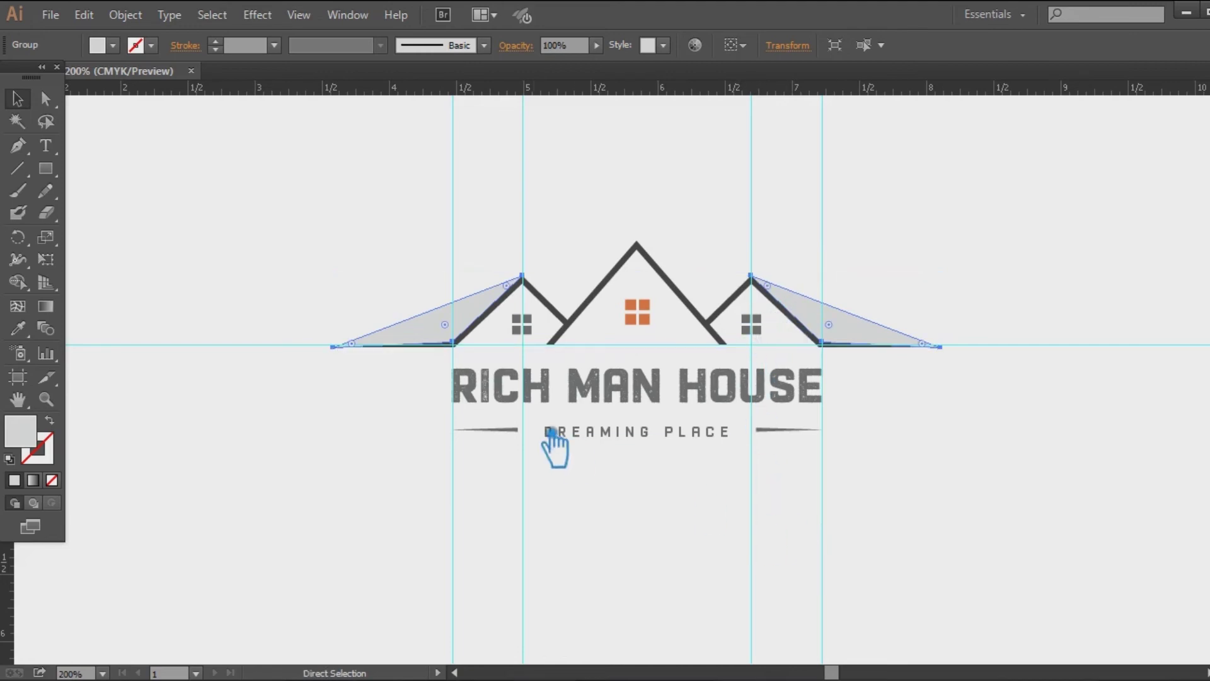
key(ctrl+x)
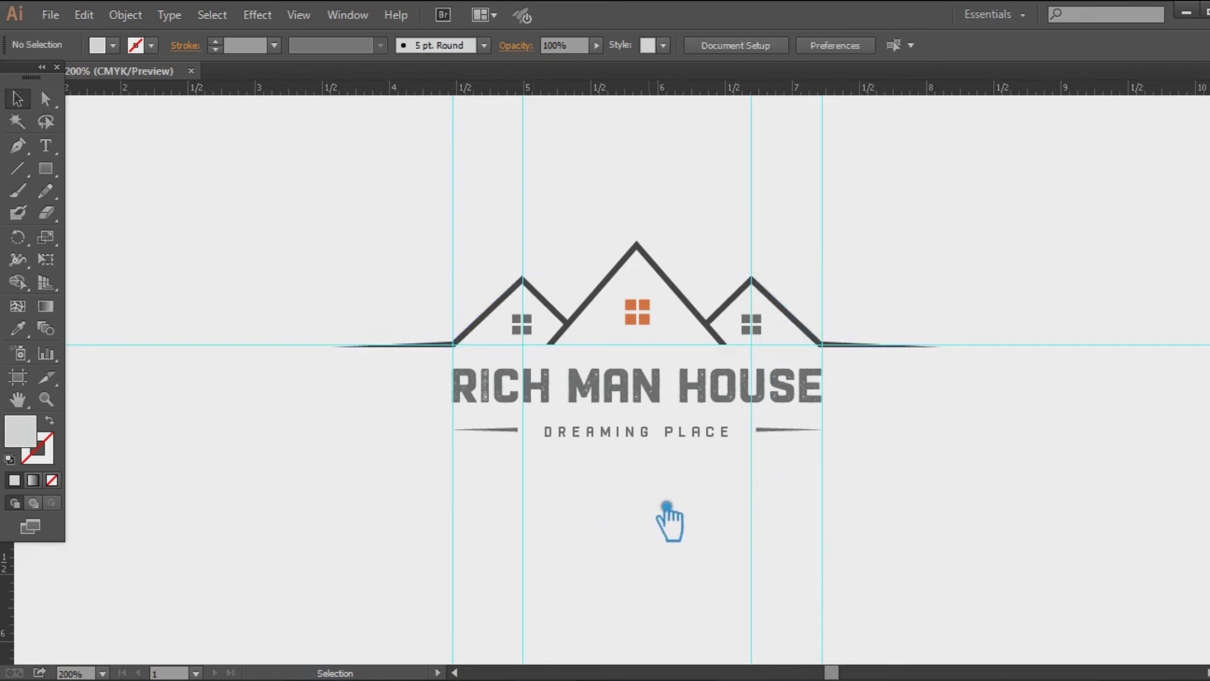
key(ctrl+b)
click(667, 506)
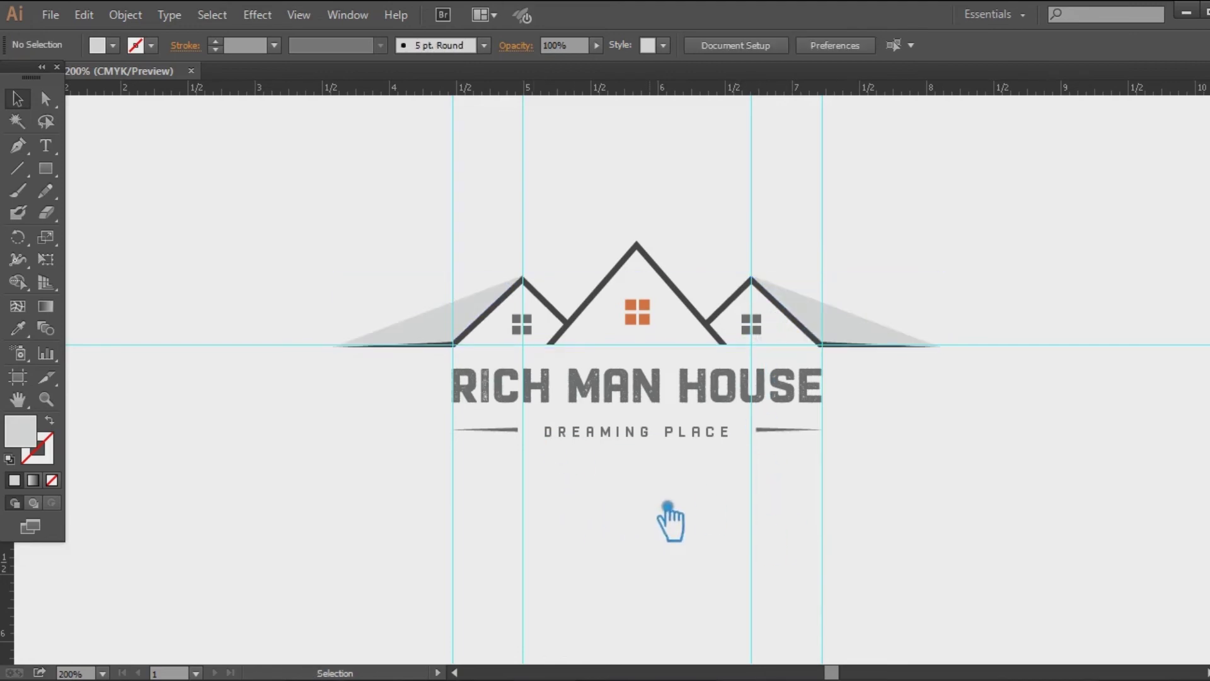
Step: Recolour the roof outlines and all windows with the orange sampled from the middle window
click(459, 324)
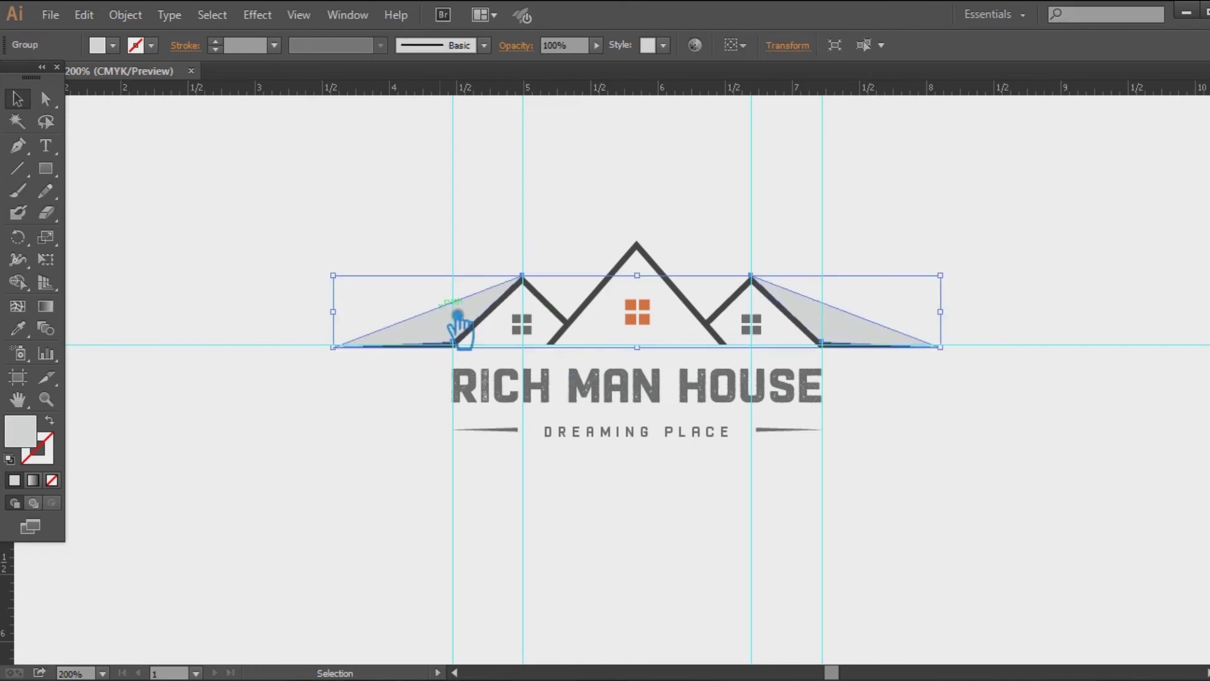
click(564, 312)
click(18, 329)
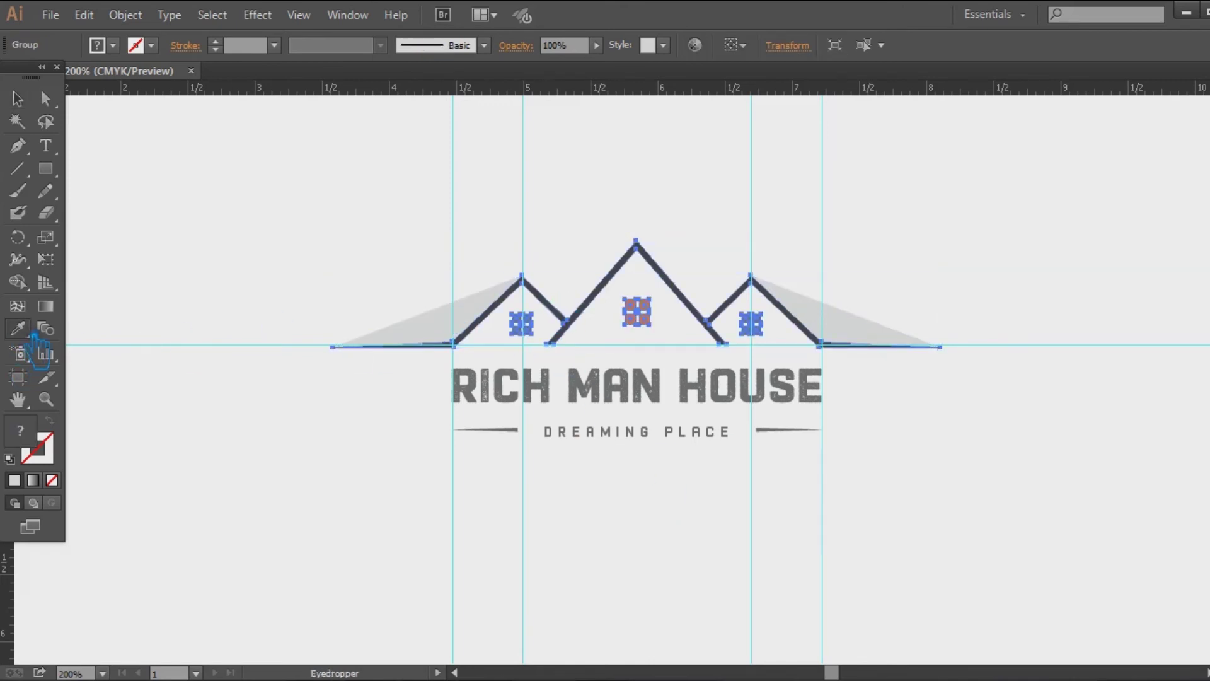
click(648, 312)
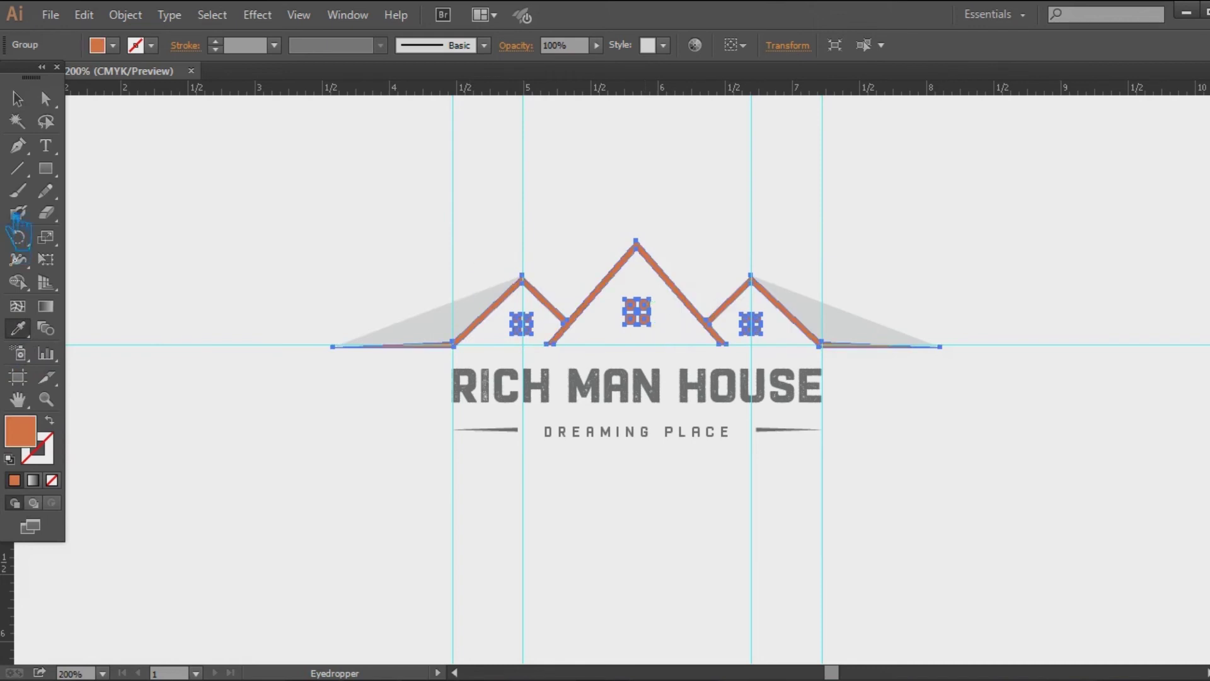
click(18, 99)
click(143, 167)
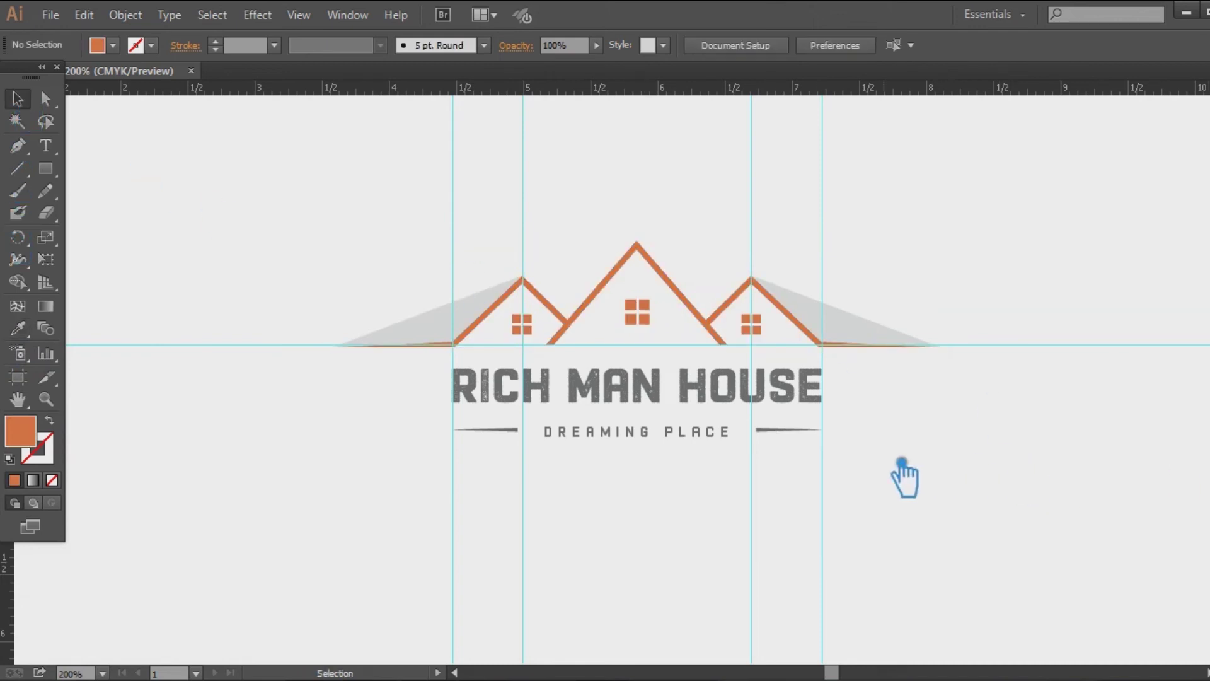
Step: Recolour the RICH MAN HOUSE title with the orange sampled from the roofs
click(703, 397)
click(17, 328)
click(523, 305)
click(18, 99)
click(117, 147)
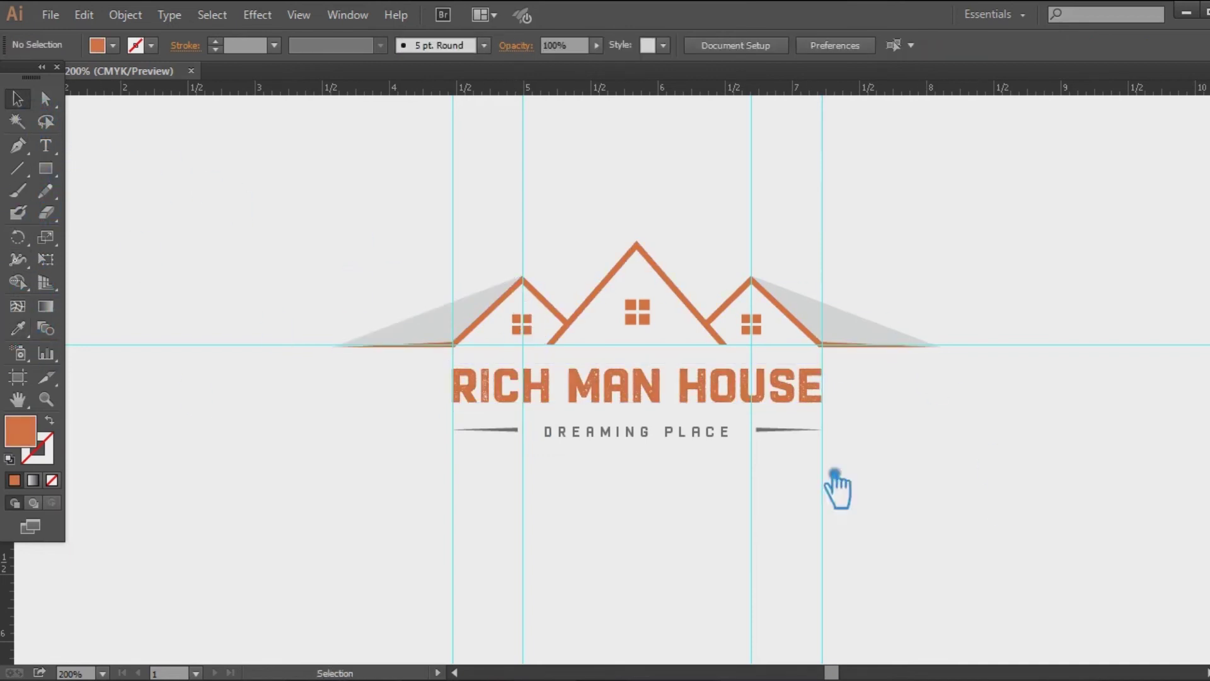
Step: Group the DREAMING PLACE tagline with the two tapered lines beside it
click(620, 432)
drag(860, 459, 479, 423)
click(649, 512)
key(a)
drag(866, 462, 350, 424)
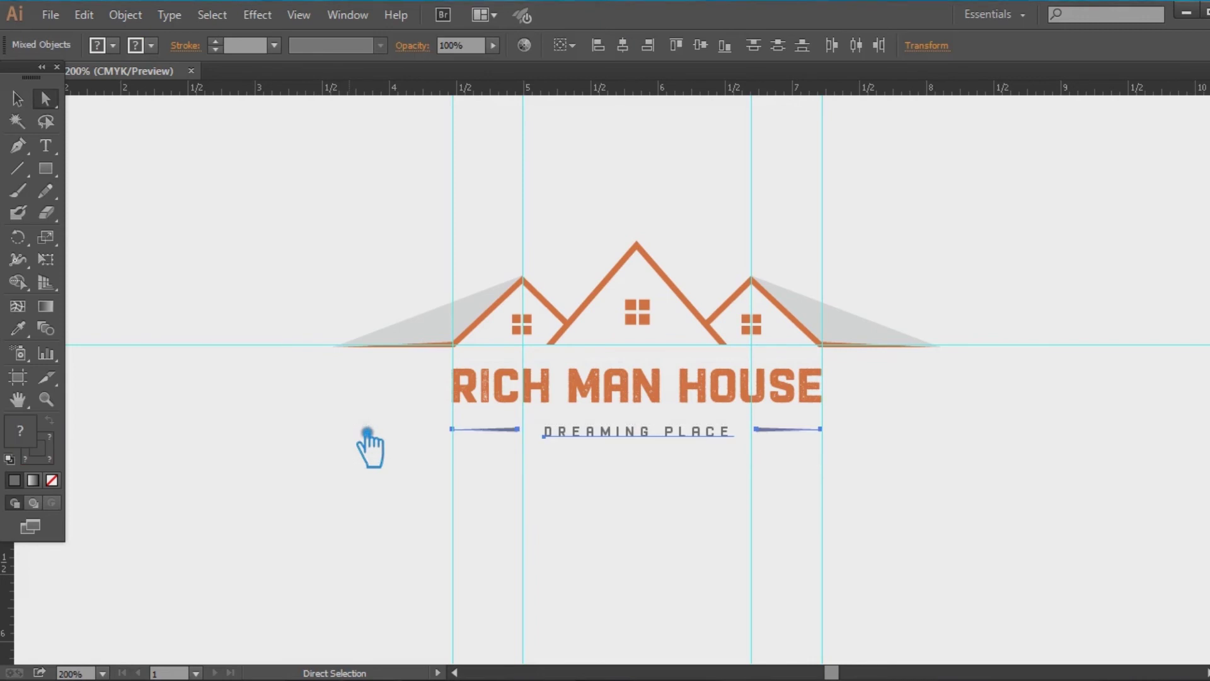
key(v)
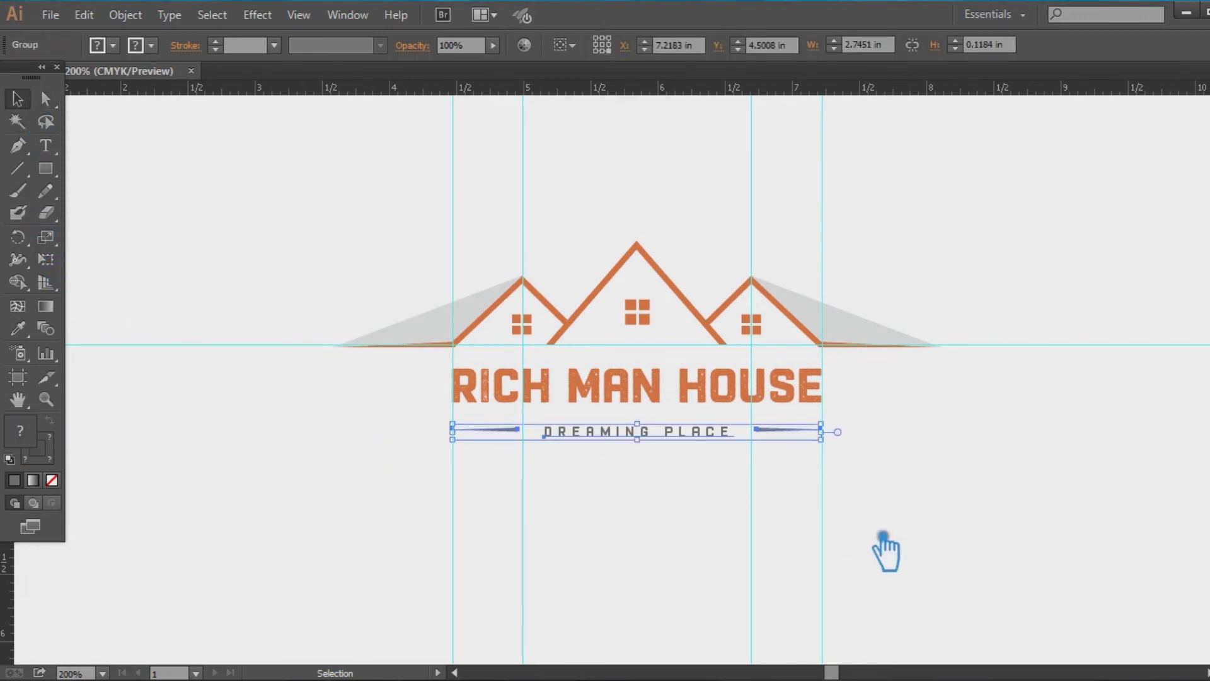
Step: Move the grouped tagline and lines up about 0.1 in, closer to the title
key(Up)
key(Up)
key(Up)
key(Up)
key(Up)
key(Up)
key(Up)
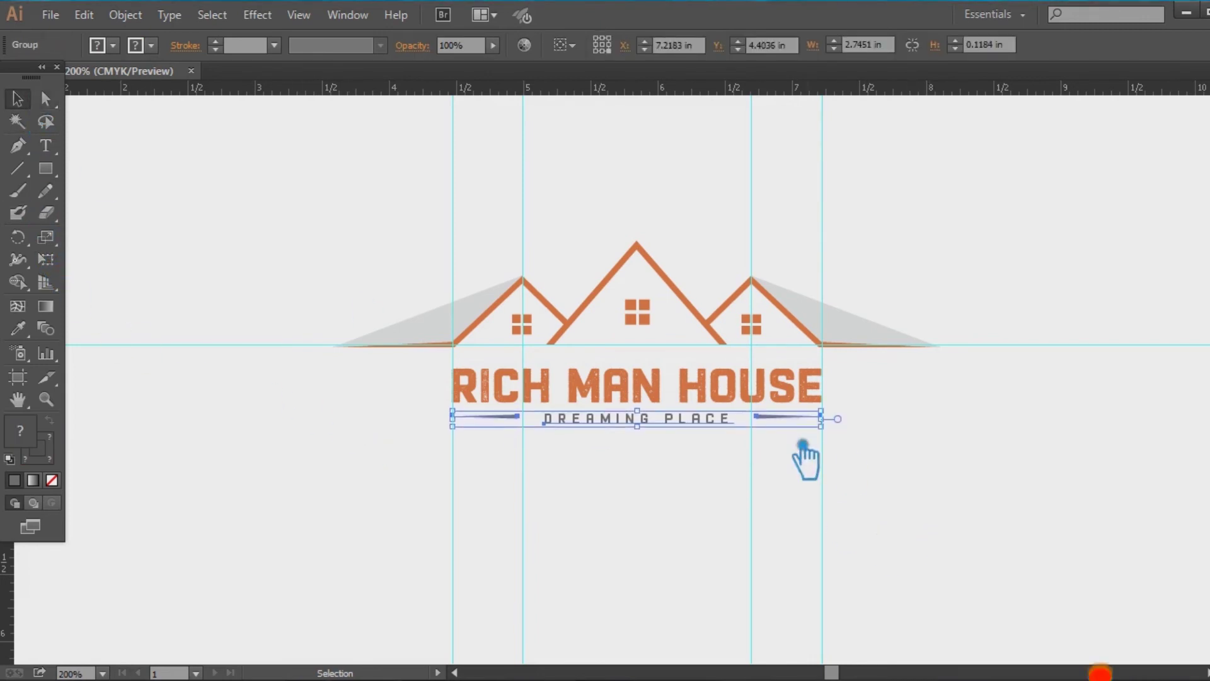
Step: Nudge the RICH MAN HOUSE title up toward the roofs and preview the logo briefly without guides
click(699, 395)
key(Up)
key(Up)
key(Up)
click(1045, 399)
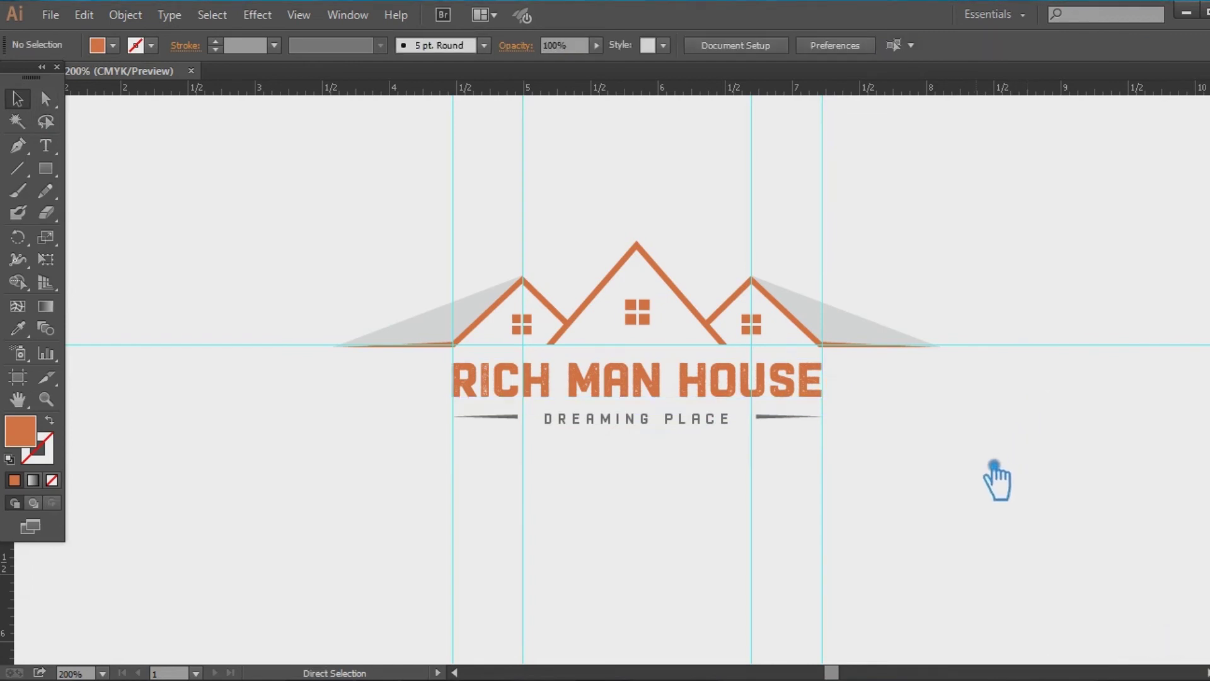
key(ctrl+semicolon)
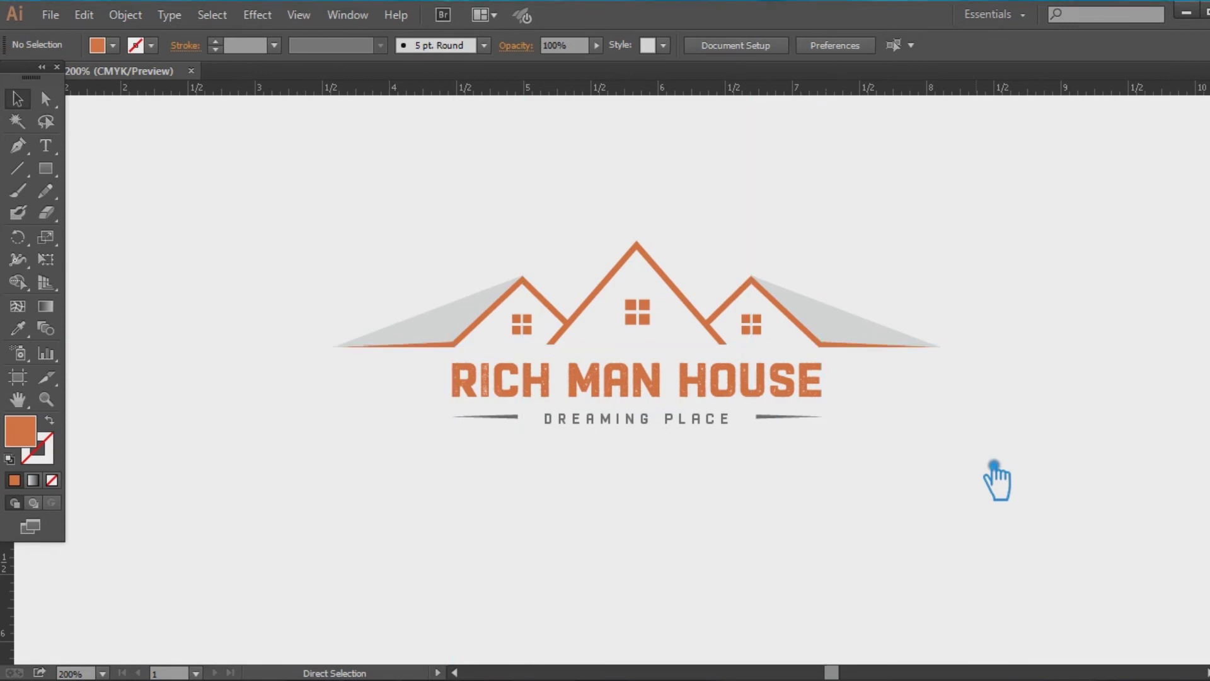
key(ctrl+semicolon)
Step: Increase the tracking of the DREAMING PLACE tagline text alone to spread its letters wider
click(663, 424)
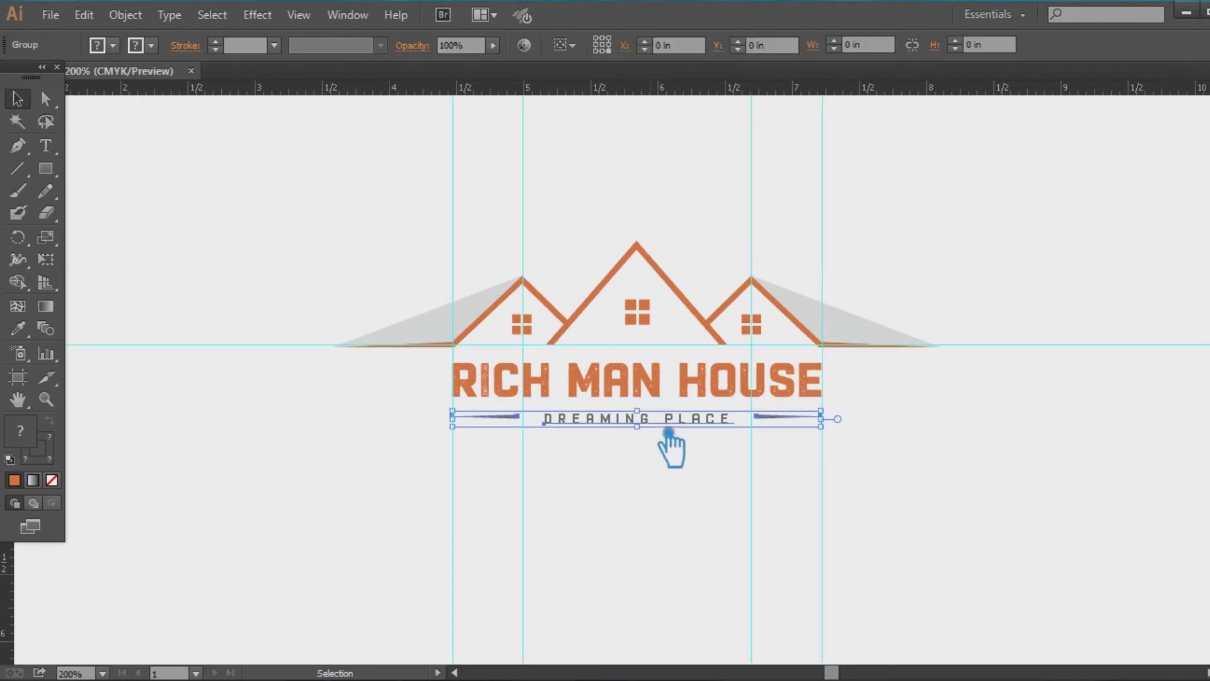
click(700, 477)
key(a)
click(706, 423)
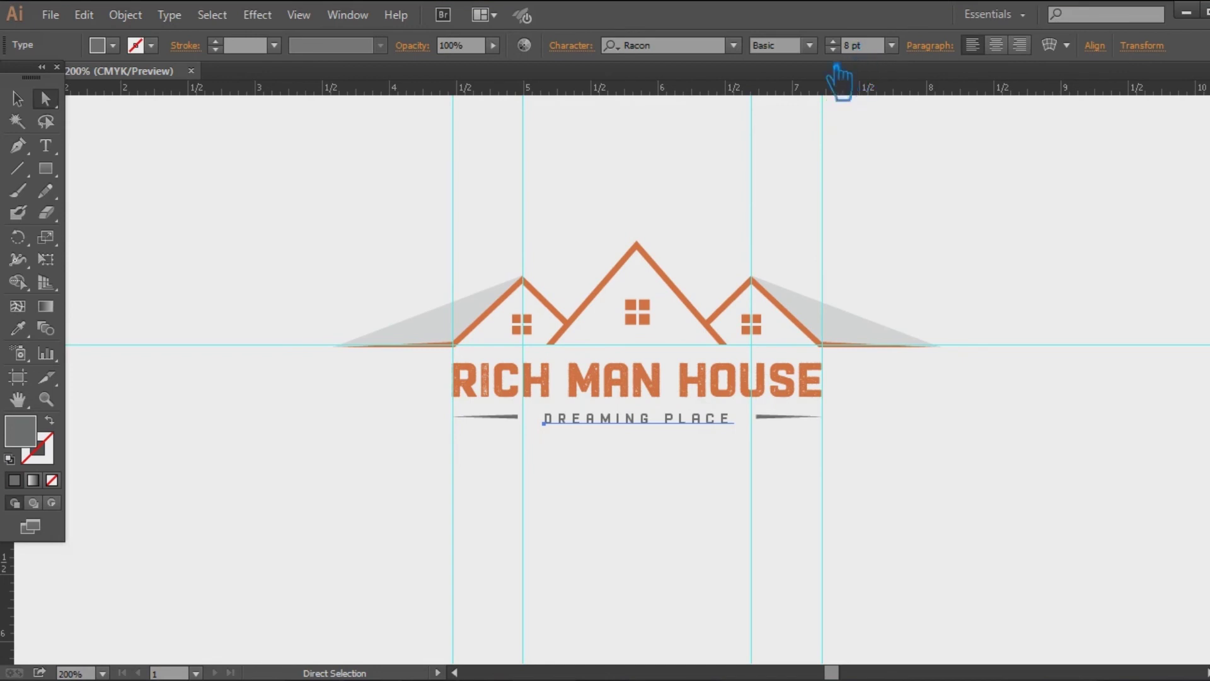
click(596, 51)
click(549, 187)
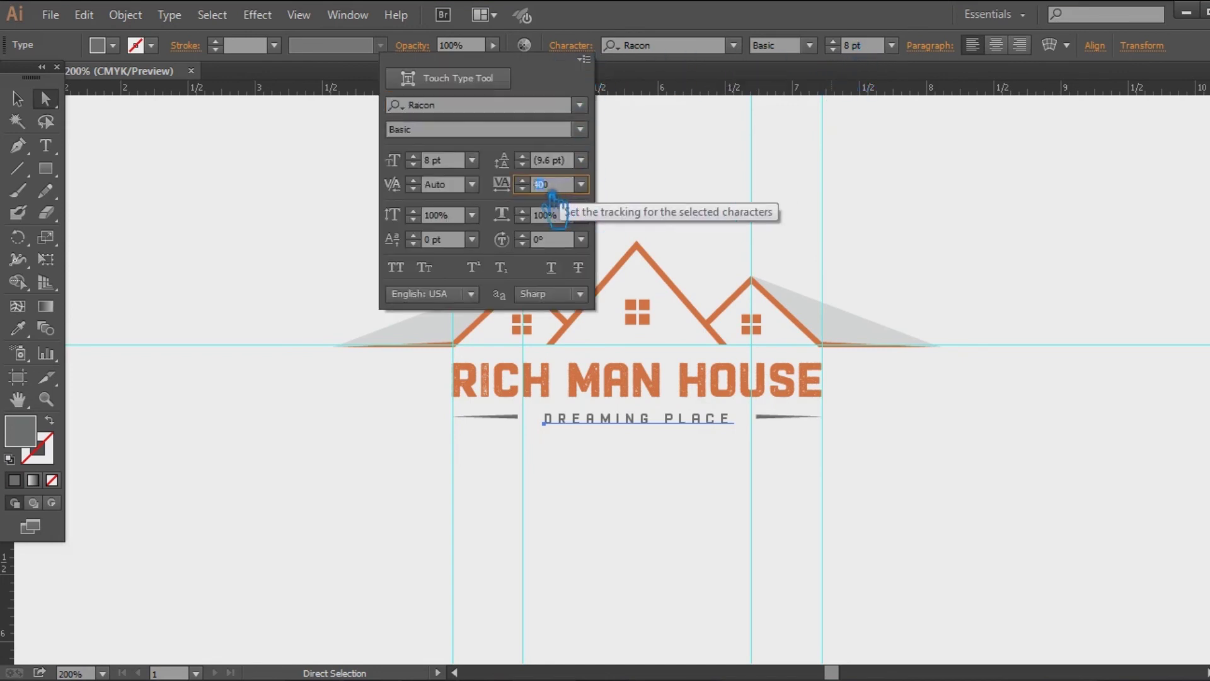
text(5)
key(Return)
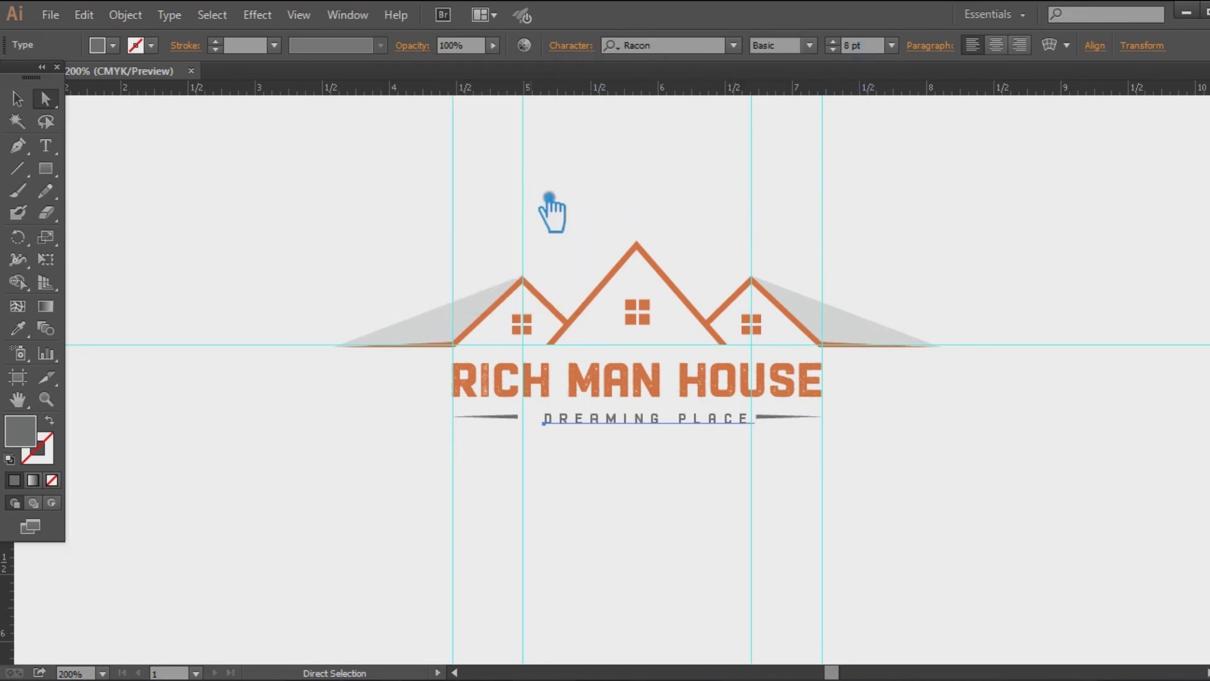
Step: Move the widened tagline left so it sits centred between the two tapered lines
click(17, 100)
key(Left)
key(Left)
key(Left)
key(Left)
key(Left)
key(Left)
click(1087, 436)
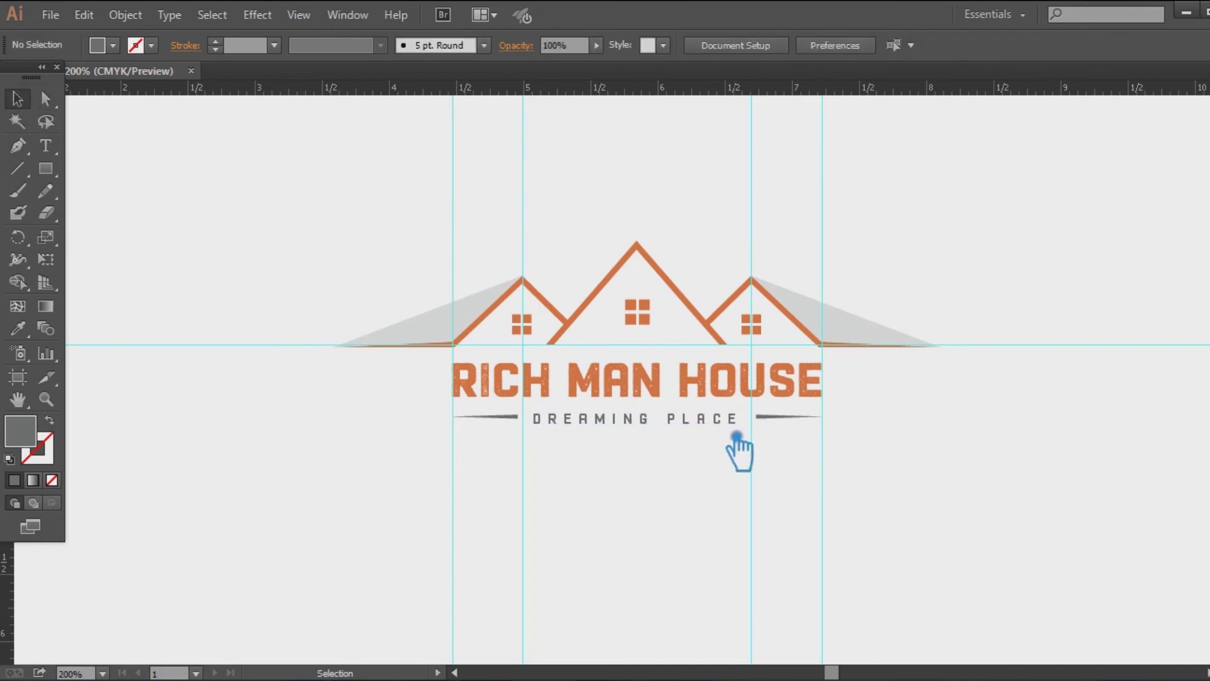
Step: Nudge the DREAMING PLACE tagline up slightly so it lines up vertically with the tapered lines
key(a)
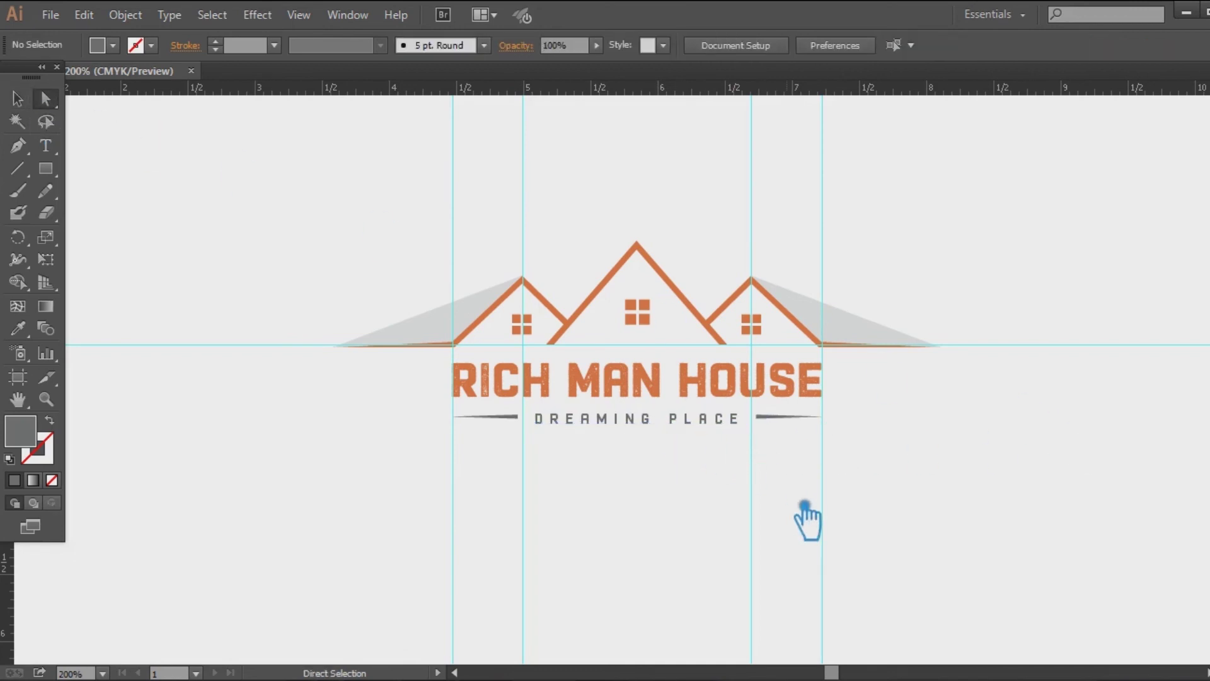
click(656, 424)
key(Up)
click(18, 99)
click(92, 162)
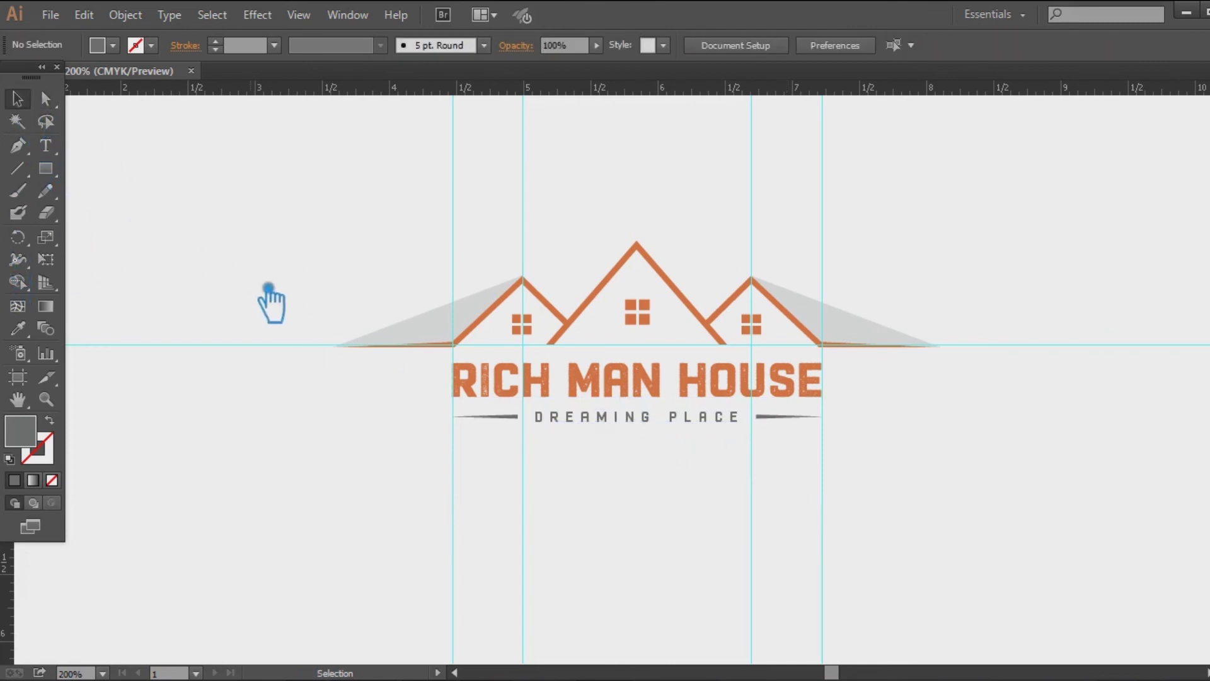
Step: Group the tagline and tapered lines again and save the document
drag(863, 480, 448, 435)
key(ctrl+g)
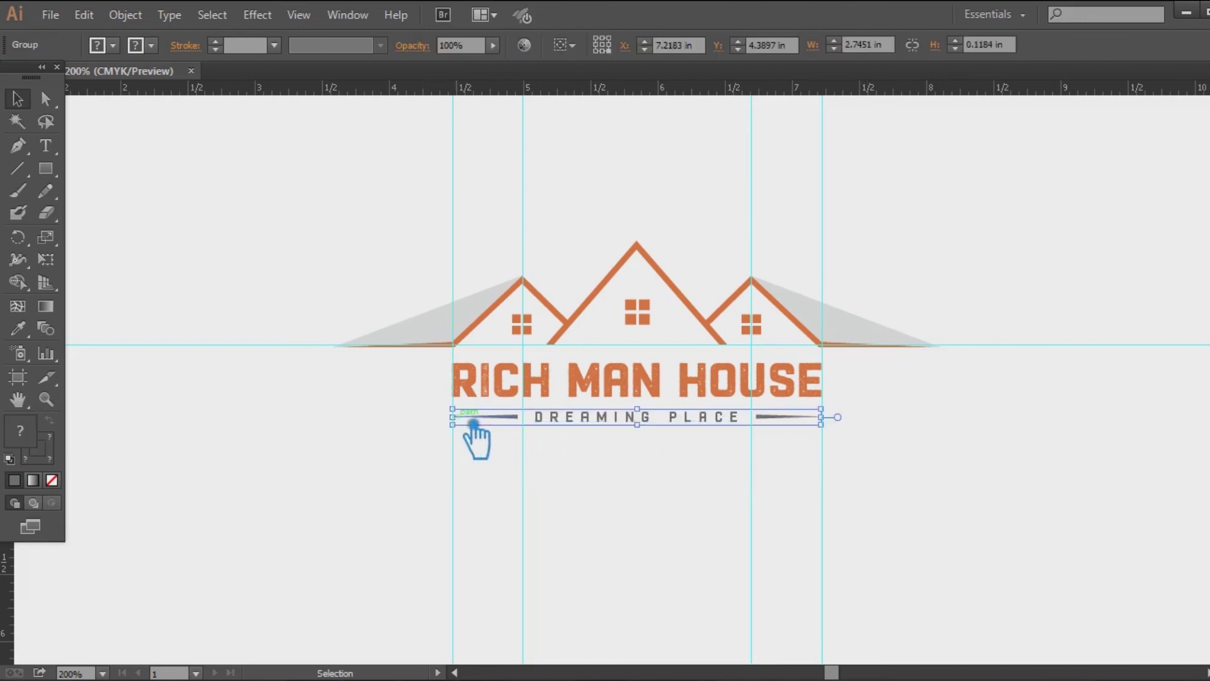
key(ctrl+h)
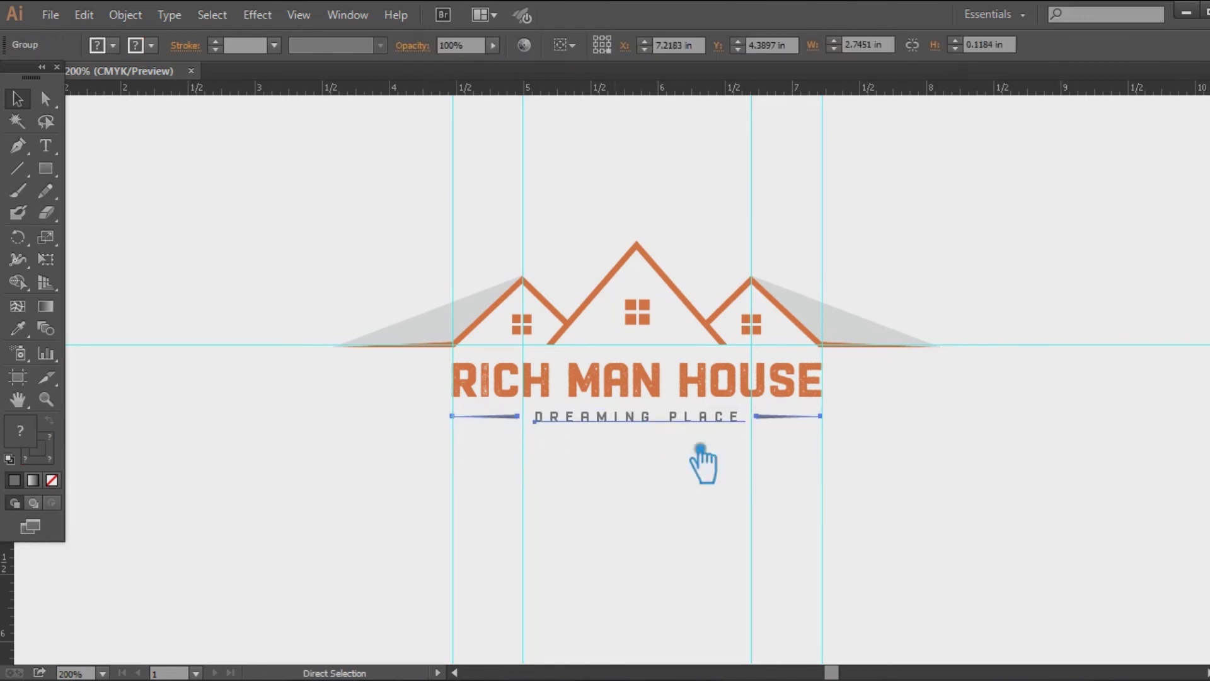
click(1043, 518)
key(ctrl+s)
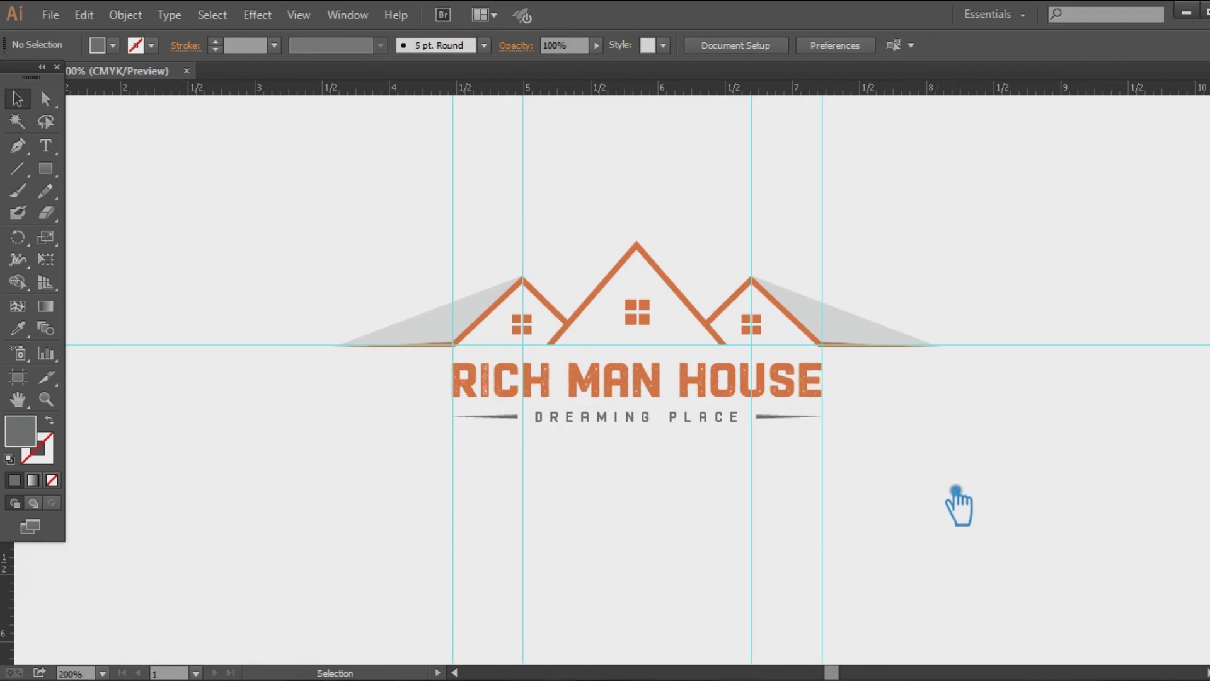
Step: Hide the guides to show the finished logo on its own
scroll(955, 490, down, 2)
scroll(952, 490, up, 3)
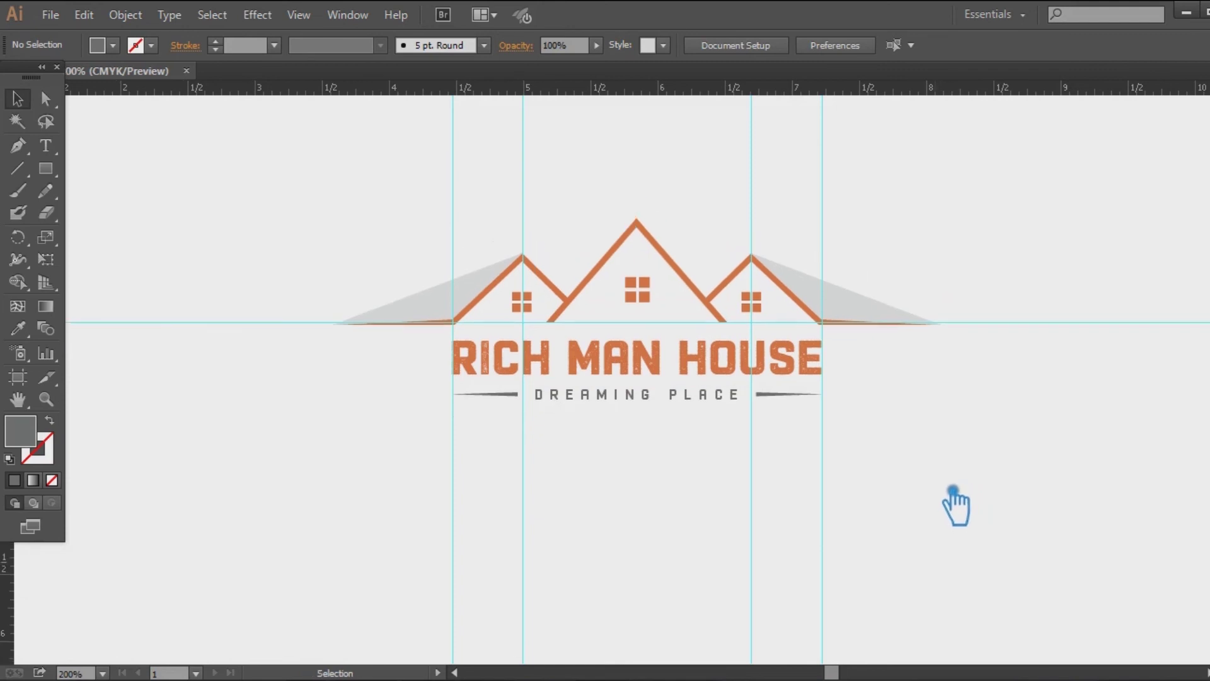
scroll(952, 491, down, 1)
key(ctrl+semicolon)
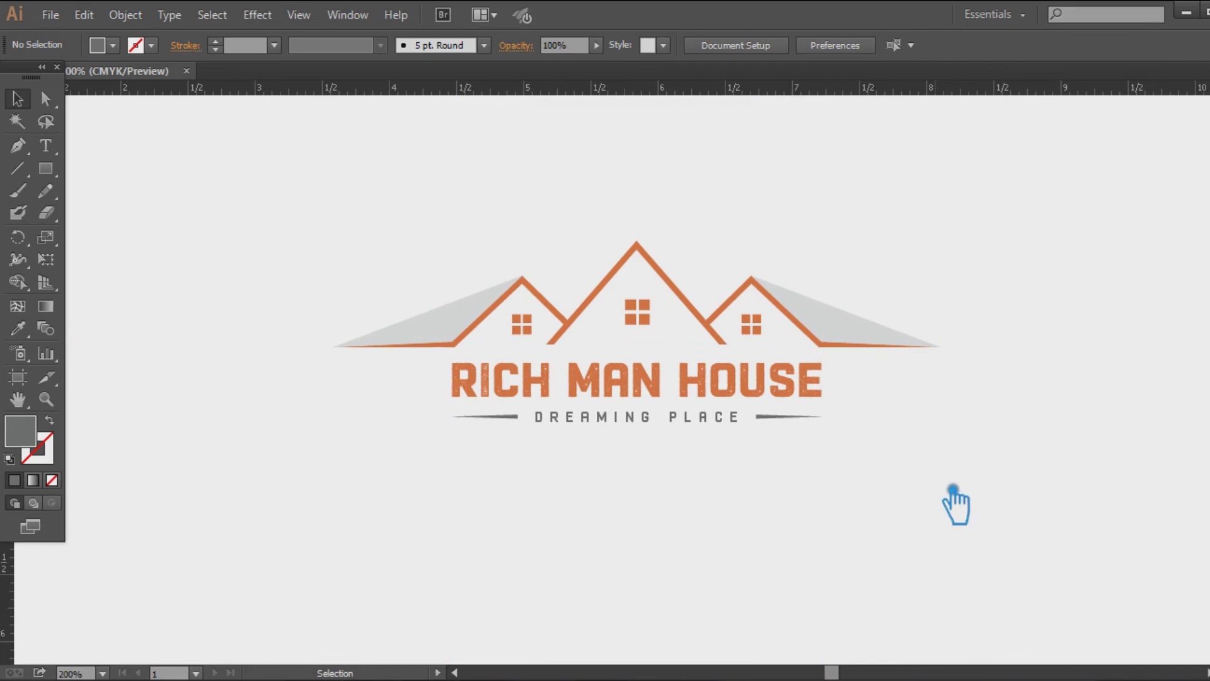
click(707, 320)
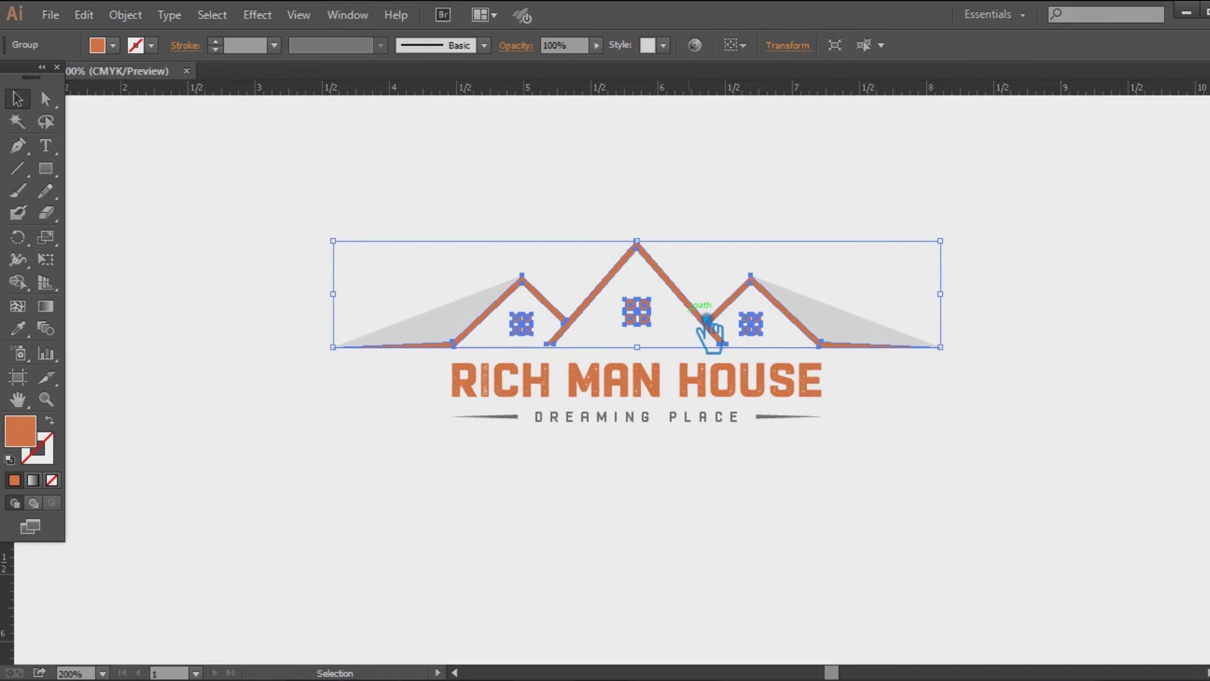
shift+click(659, 386)
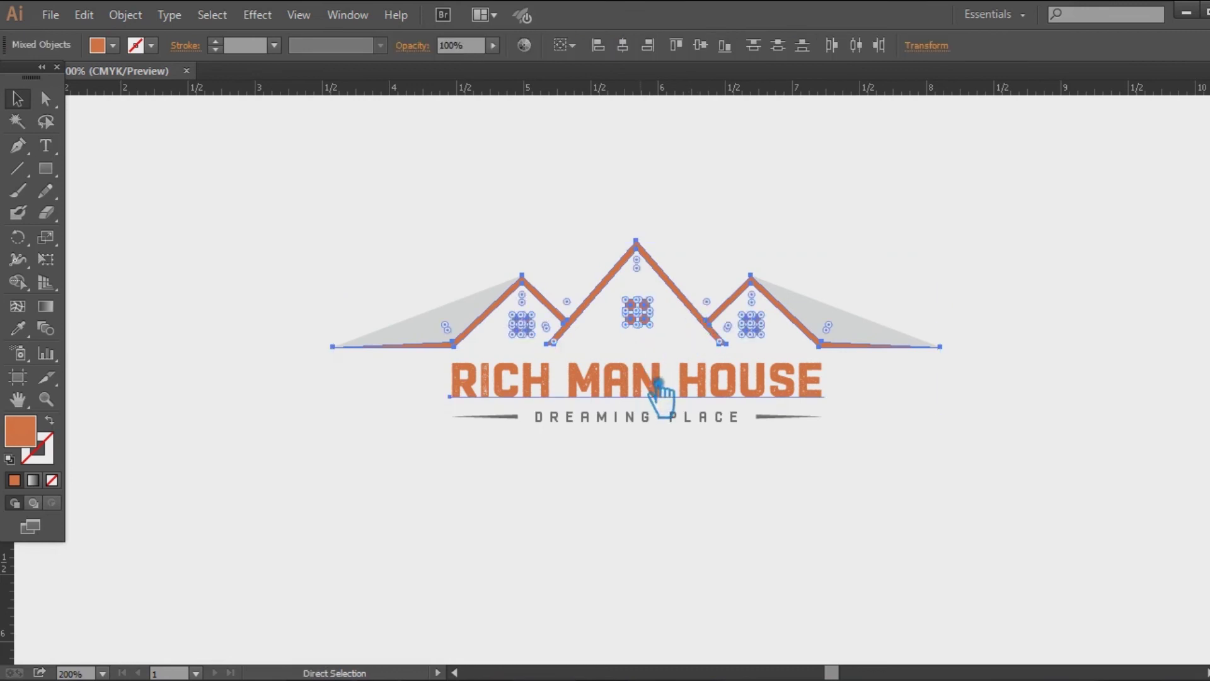
click(656, 513)
Step: Nudge the RICH MAN HOUSE title up slightly so it sits closer to the roofs
key(a)
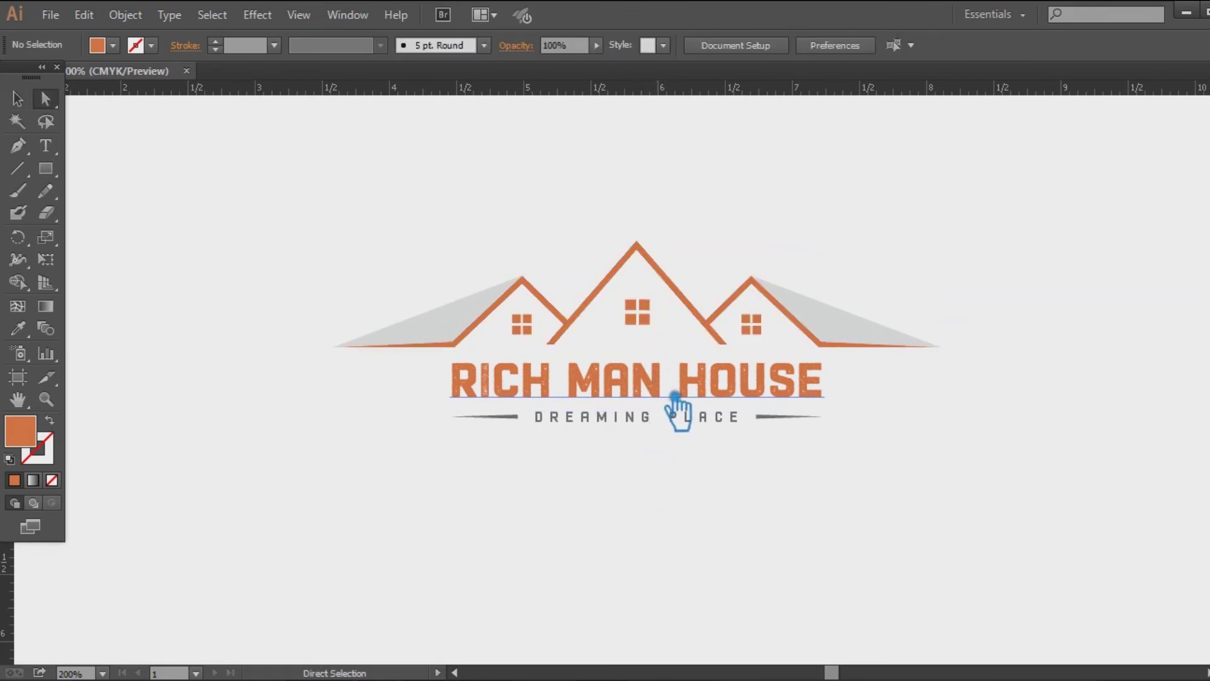
click(675, 396)
key(Up)
key(Up)
key(Up)
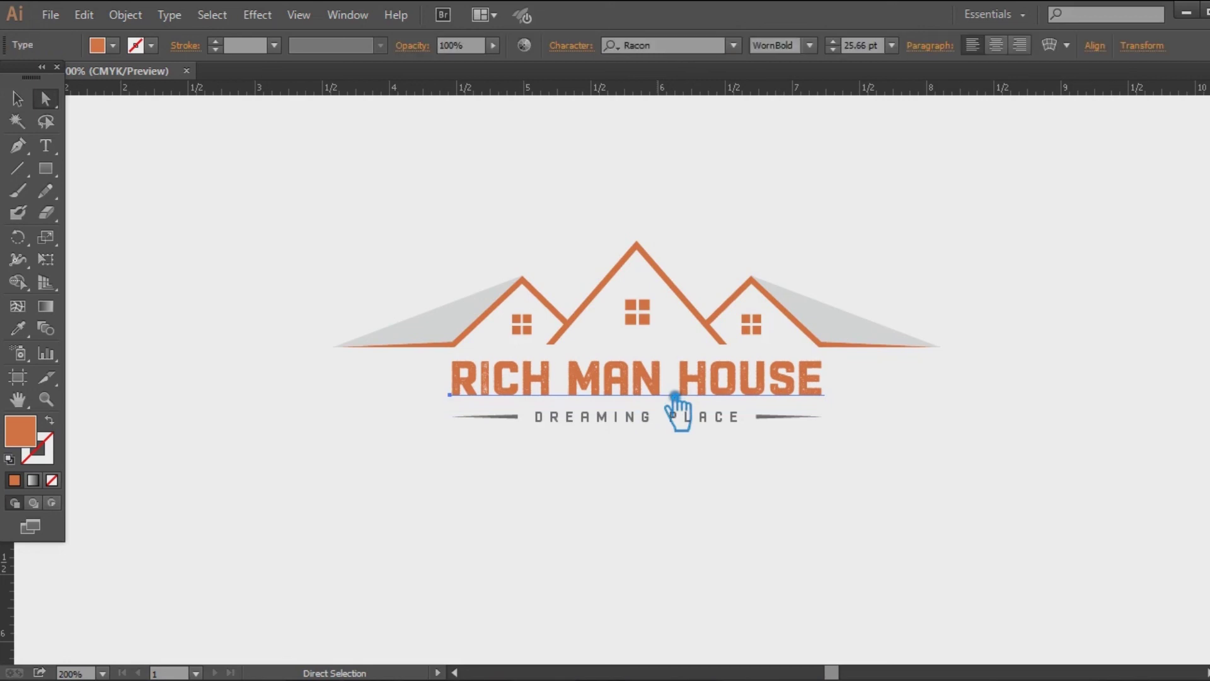
click(776, 460)
Step: Nudge the DREAMING PLACE tagline and its tapered lines up closer to the title and save the document
drag(884, 459, 368, 403)
drag(920, 459, 344, 419)
key(Up)
key(Up)
key(Up)
key(Up)
key(Up)
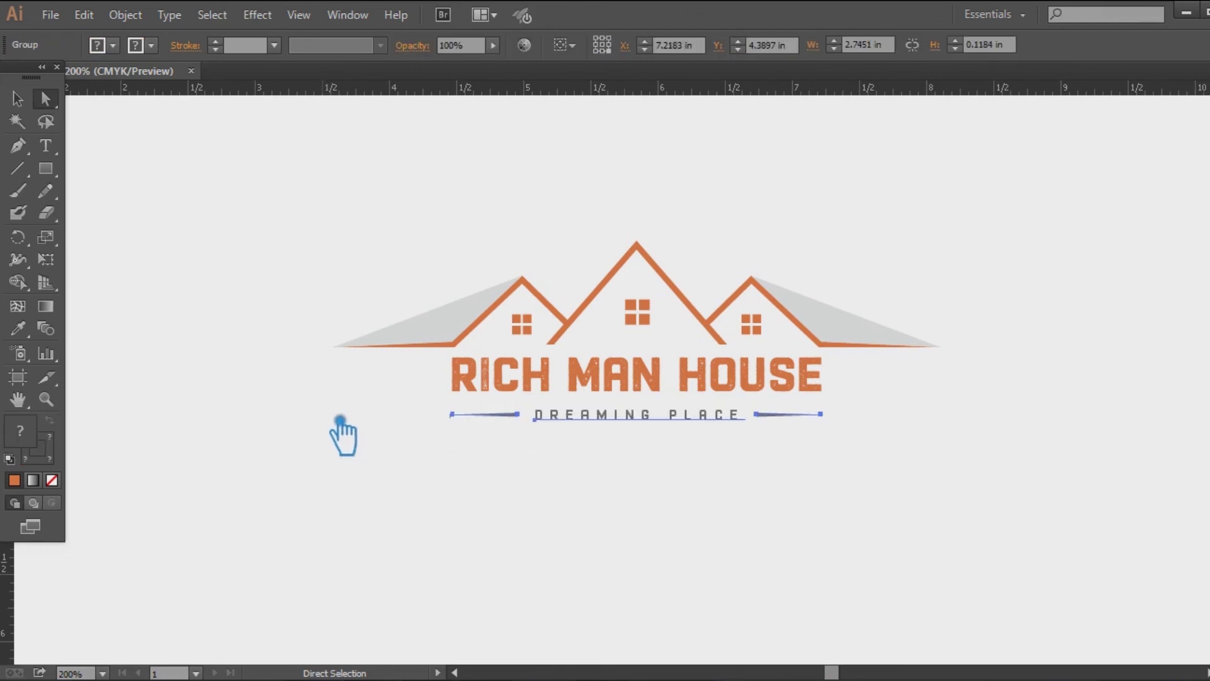
click(20, 99)
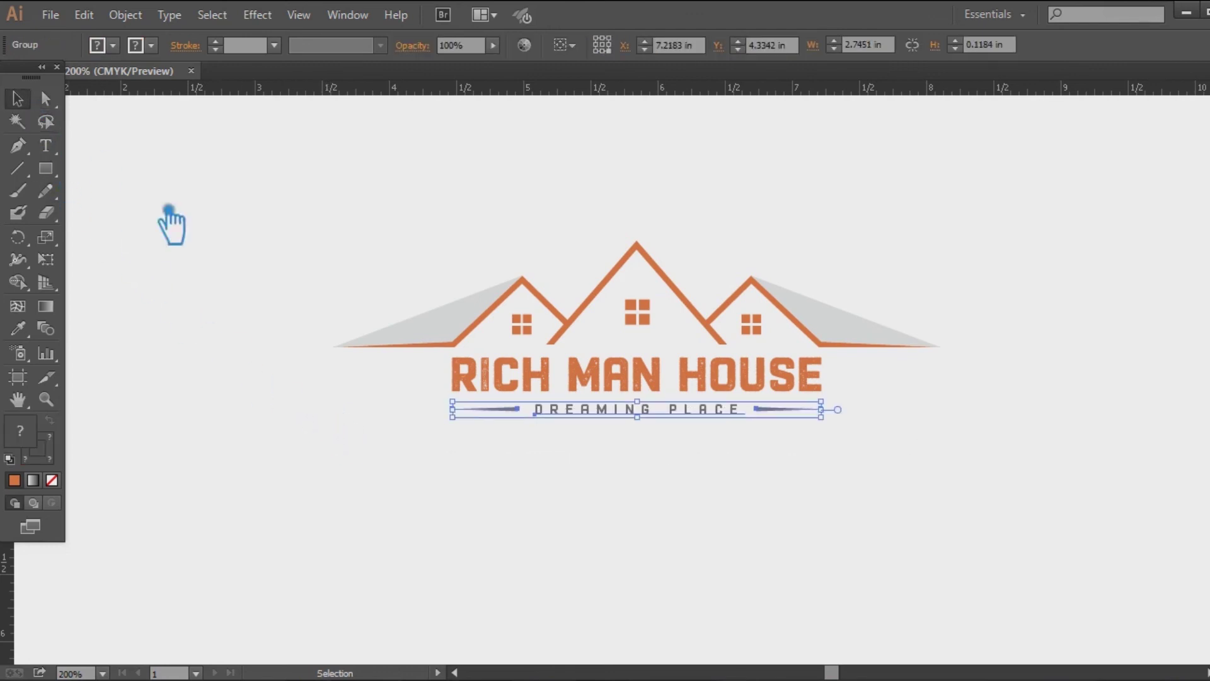
click(207, 233)
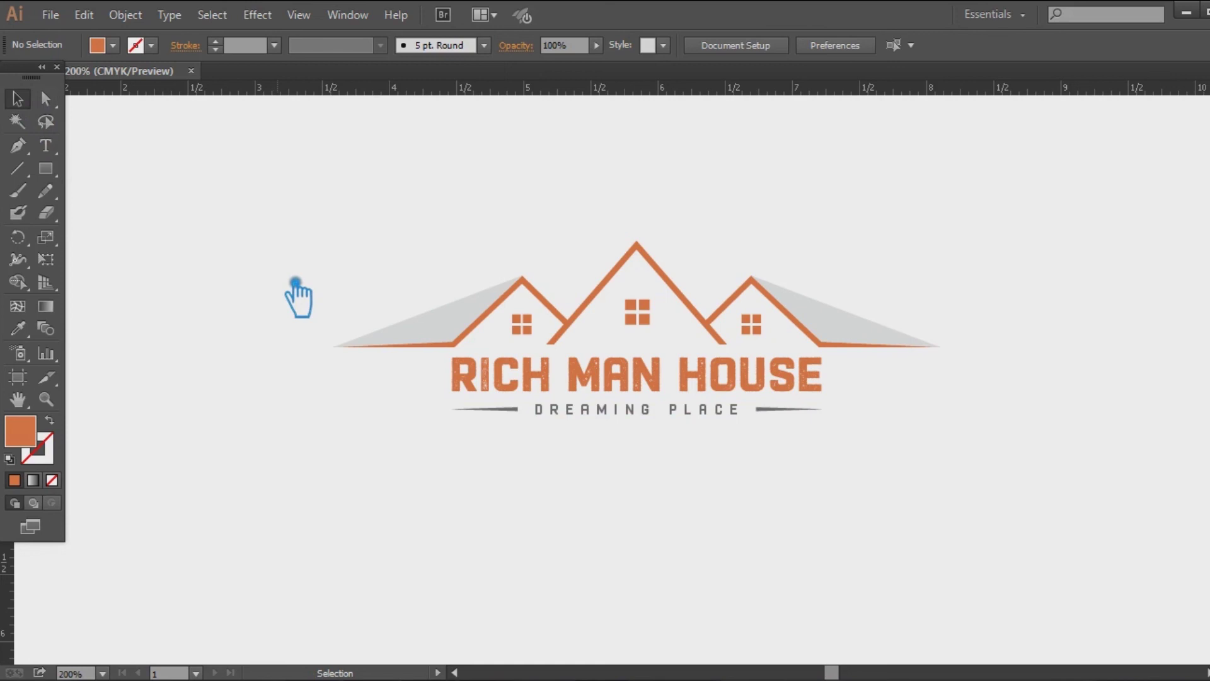
drag(1003, 467, 1005, 483)
key(ctrl+s)
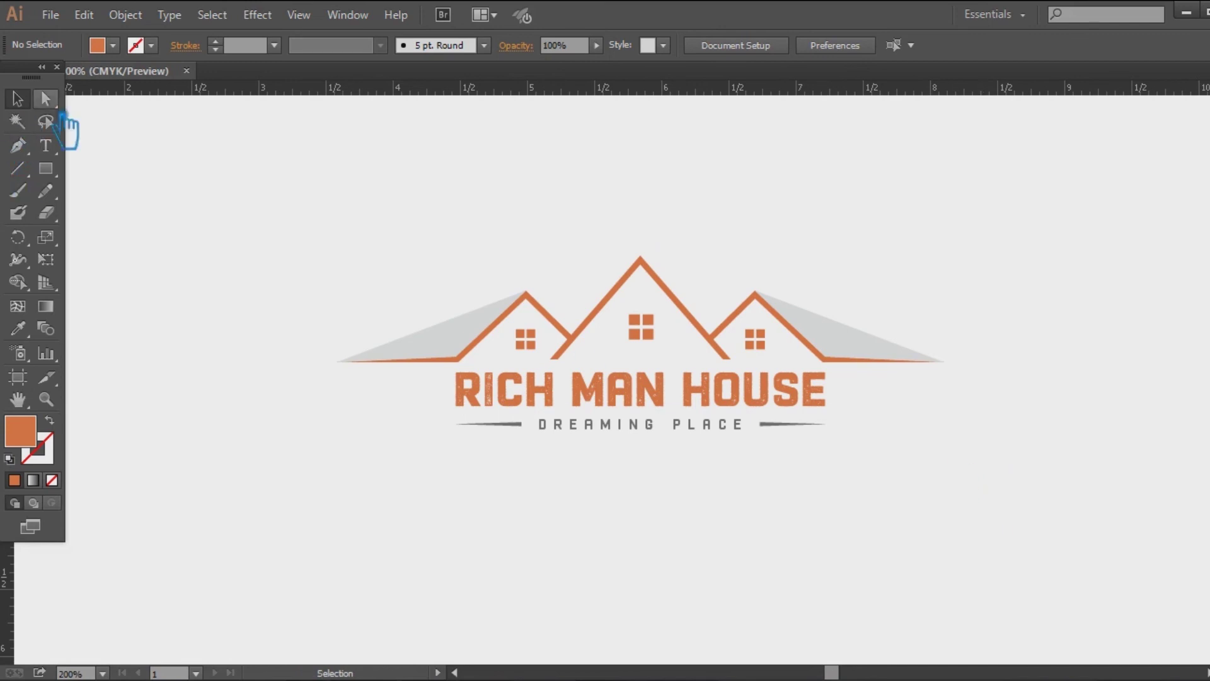
Step: Group all the logo elements and place a duplicate of the logo directly below the original
click(720, 402)
drag(1028, 484, 311, 238)
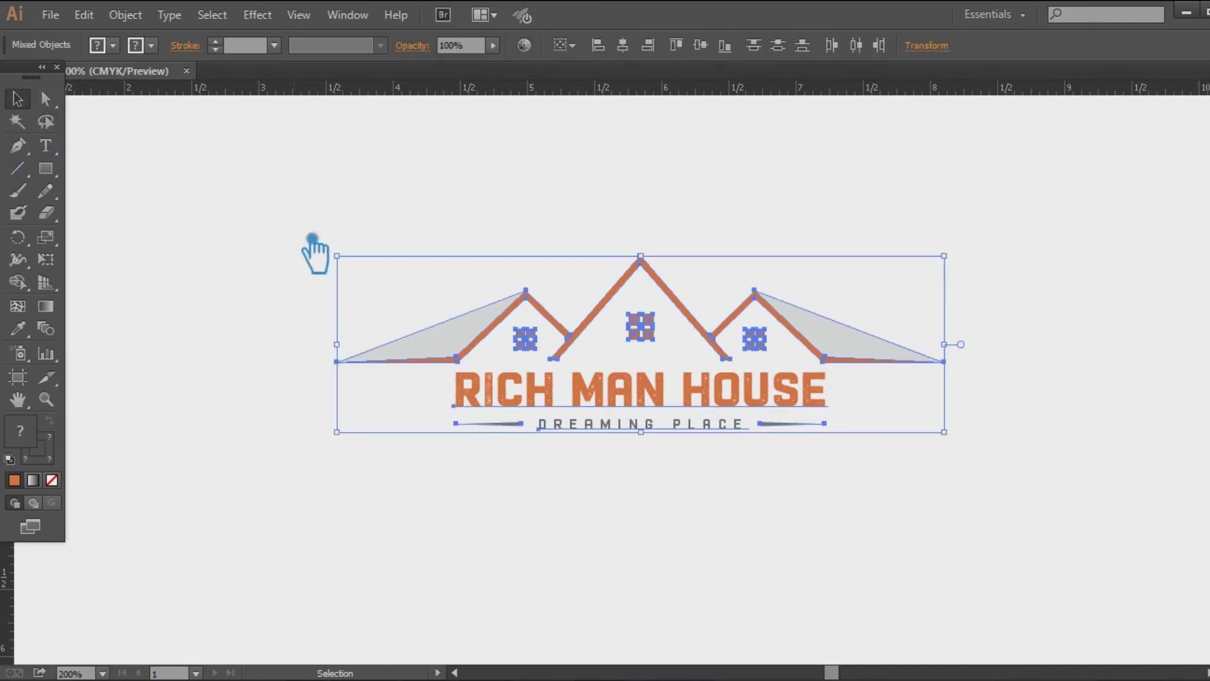
key(ctrl+g)
click(725, 524)
drag(665, 389, 675, 566)
click(800, 540)
click(917, 606)
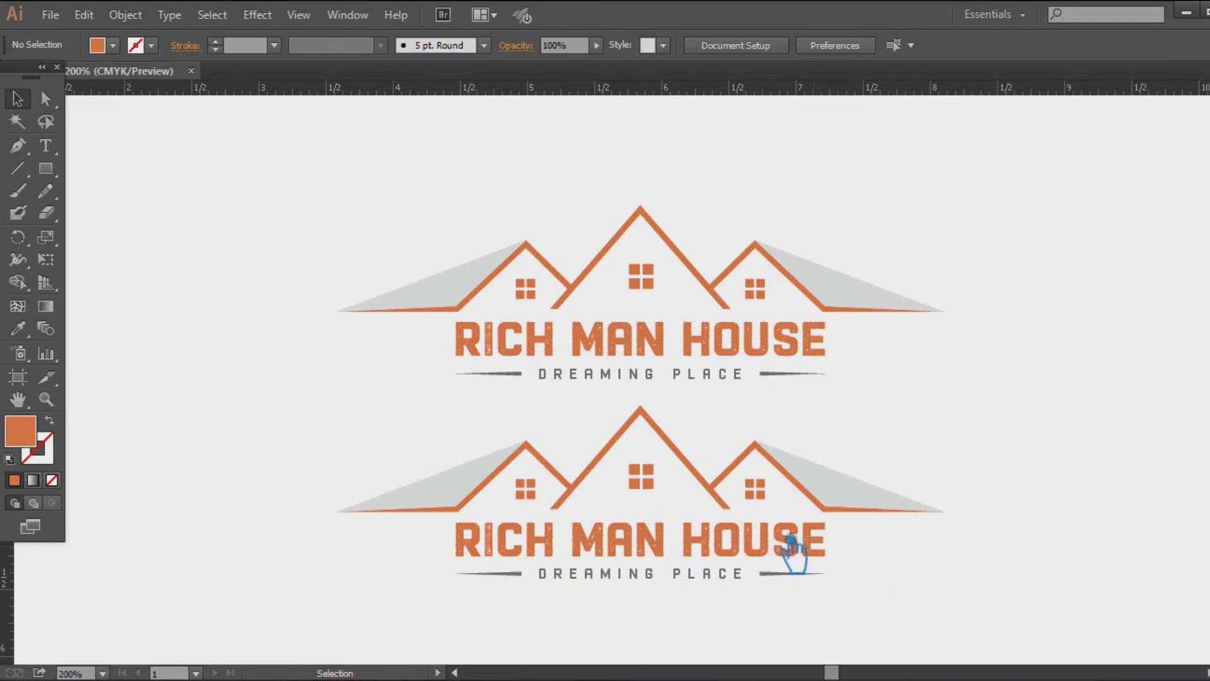
Step: Ungroup the lower logo copy and group its roofs and windows with the RICH MAN HOUSE title
click(605, 455)
right_click(605, 455)
click(658, 564)
click(698, 457)
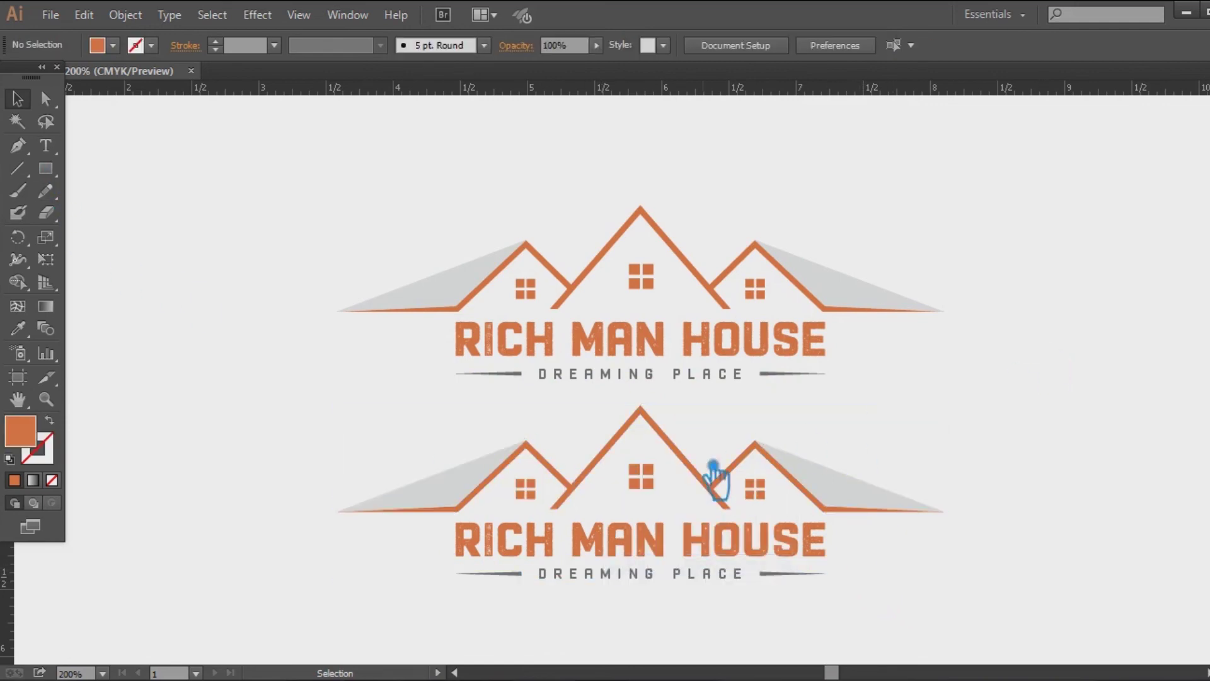
click(699, 480)
shift+click(656, 551)
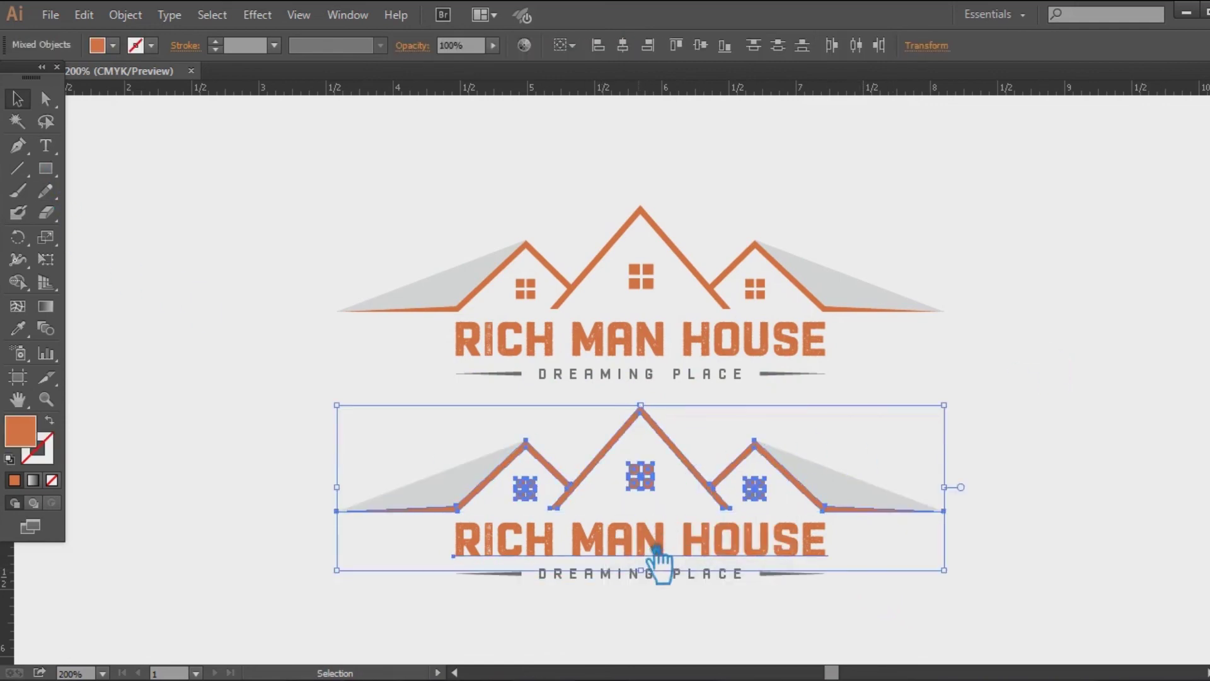
key(ctrl+g)
Step: Try a turquoise fill, 1cc9c9, on the lower copy's roofs, windows and title, and undo it
double_click(32, 440)
click(953, 261)
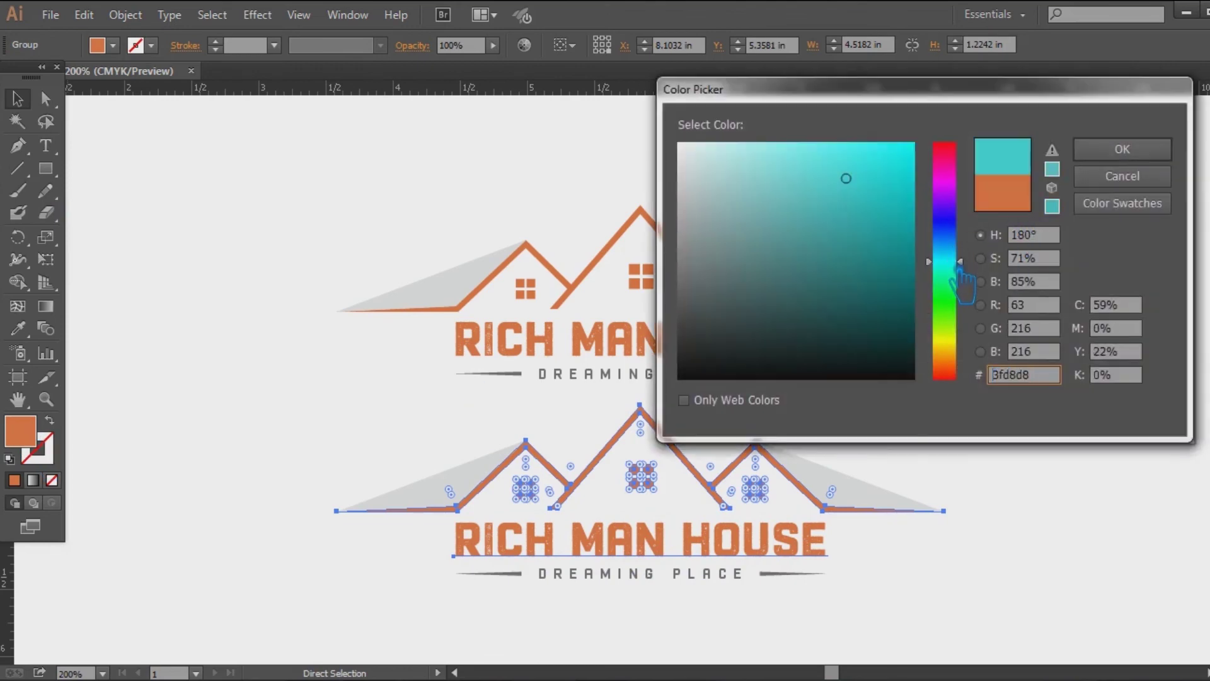
click(882, 195)
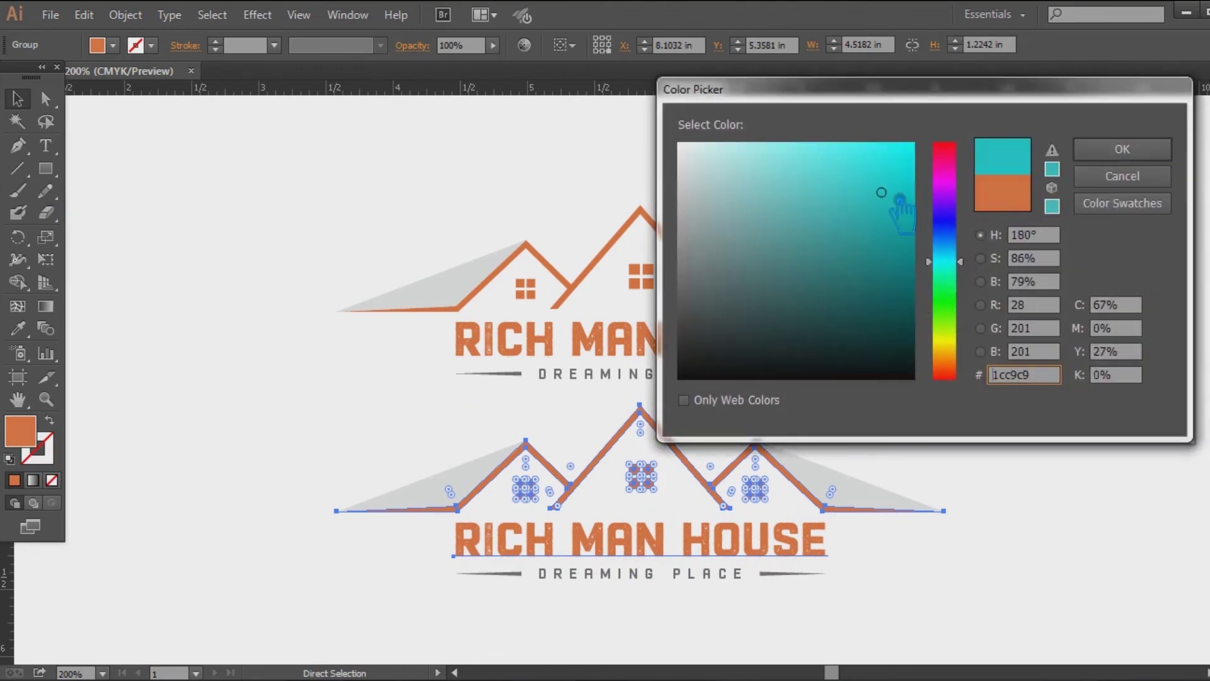
click(1123, 148)
click(1059, 284)
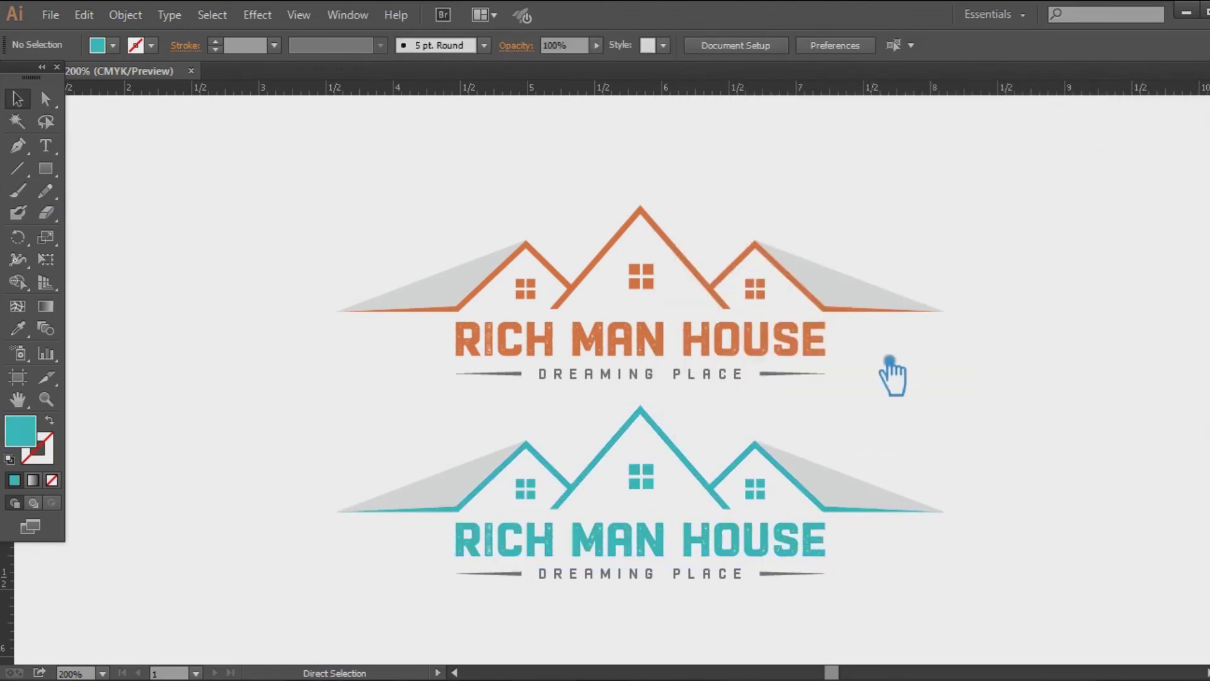
key(ctrl+z)
Step: Recolour the lower copy's roofs, windows and title with a darker teal fill
double_click(30, 436)
click(950, 261)
click(879, 237)
click(1122, 149)
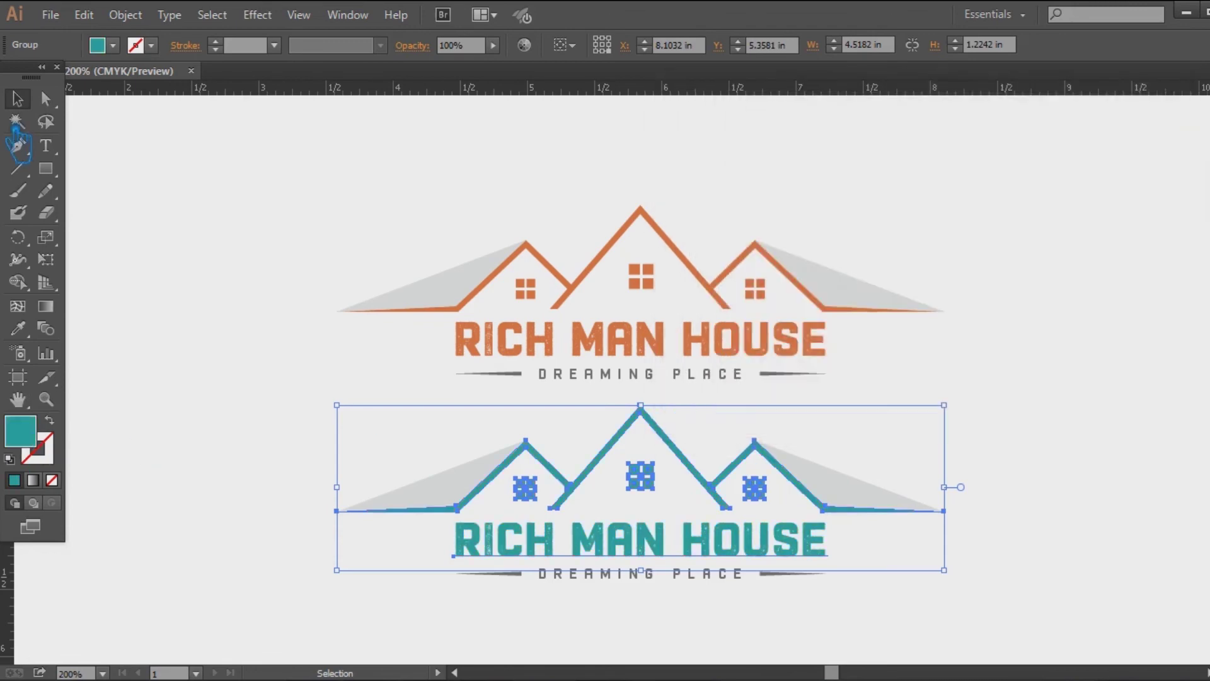
click(194, 156)
Step: Move the orange logo up to leave more space above the teal copy
double_click(730, 347)
drag(729, 346, 724, 313)
click(799, 433)
Step: Try to move the teal roofs and title up on their own, and undo the move
drag(683, 451, 681, 428)
click(1000, 398)
key(ctrl+z)
Step: Group all parts of the teal logo, including its grey side panels, tagline and tapered lines
drag(1033, 559, 302, 370)
drag(1060, 610, 276, 454)
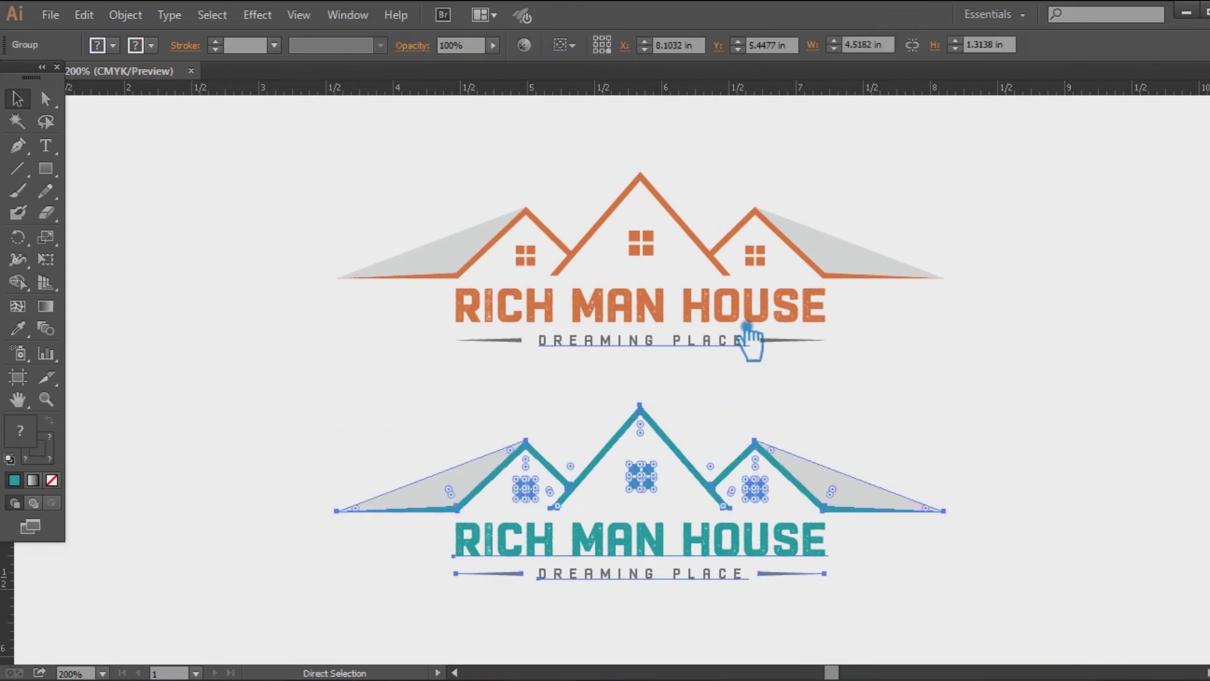
click(724, 324)
Step: Nudge the grouped teal logo up closer to the orange logo, leaving a small gap between them
click(865, 483)
click(819, 487)
key(Up)
key(Up)
key(Up)
key(Up)
key(Up)
key(Up)
key(Up)
key(Up)
key(Up)
key(Up)
key(Up)
key(Up)
key(Up)
key(Up)
click(1071, 440)
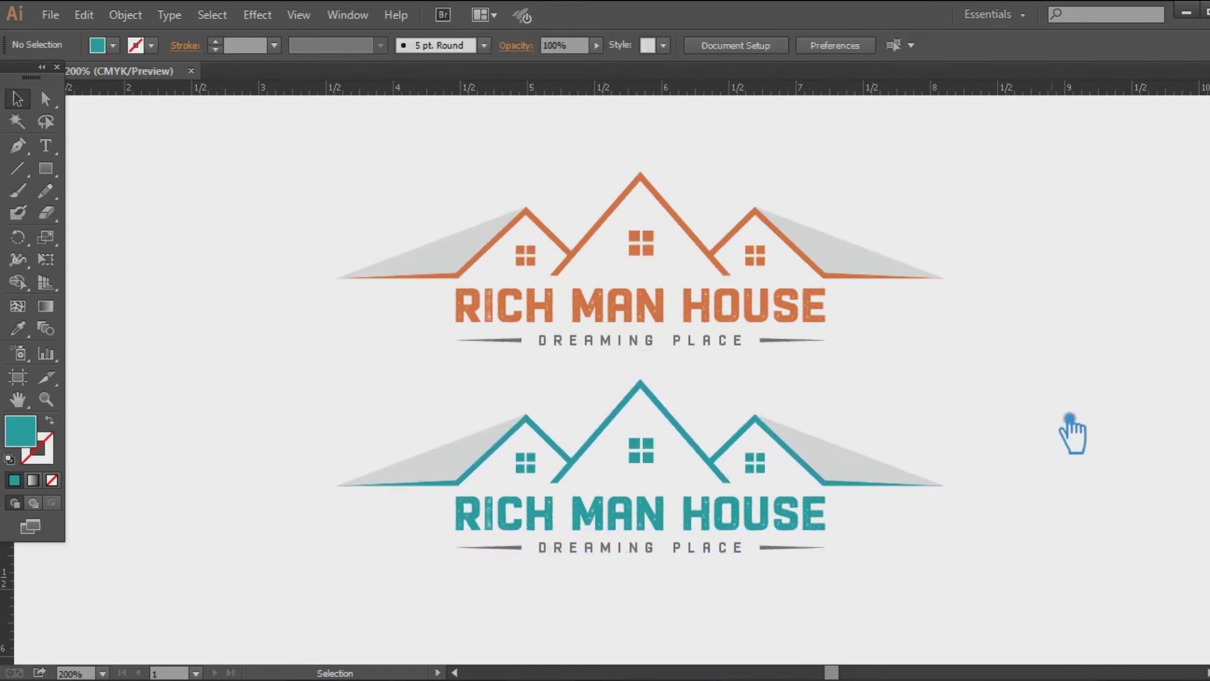
drag(1071, 435, 1017, 454)
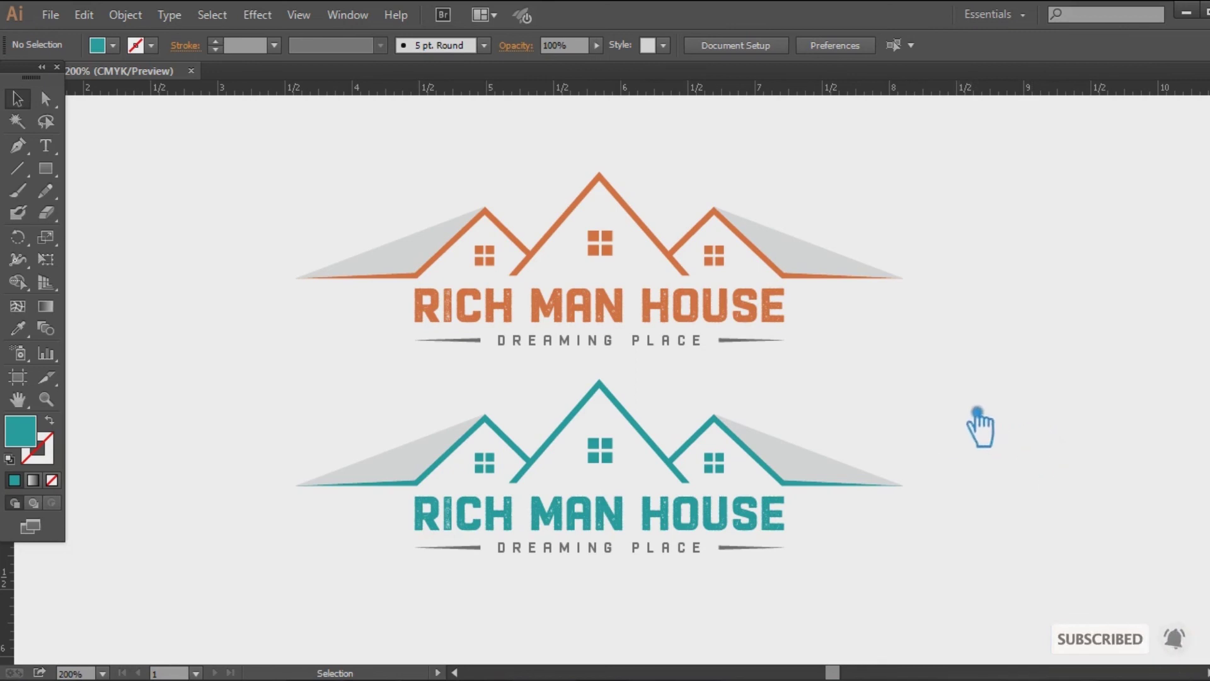
key(ctrl)
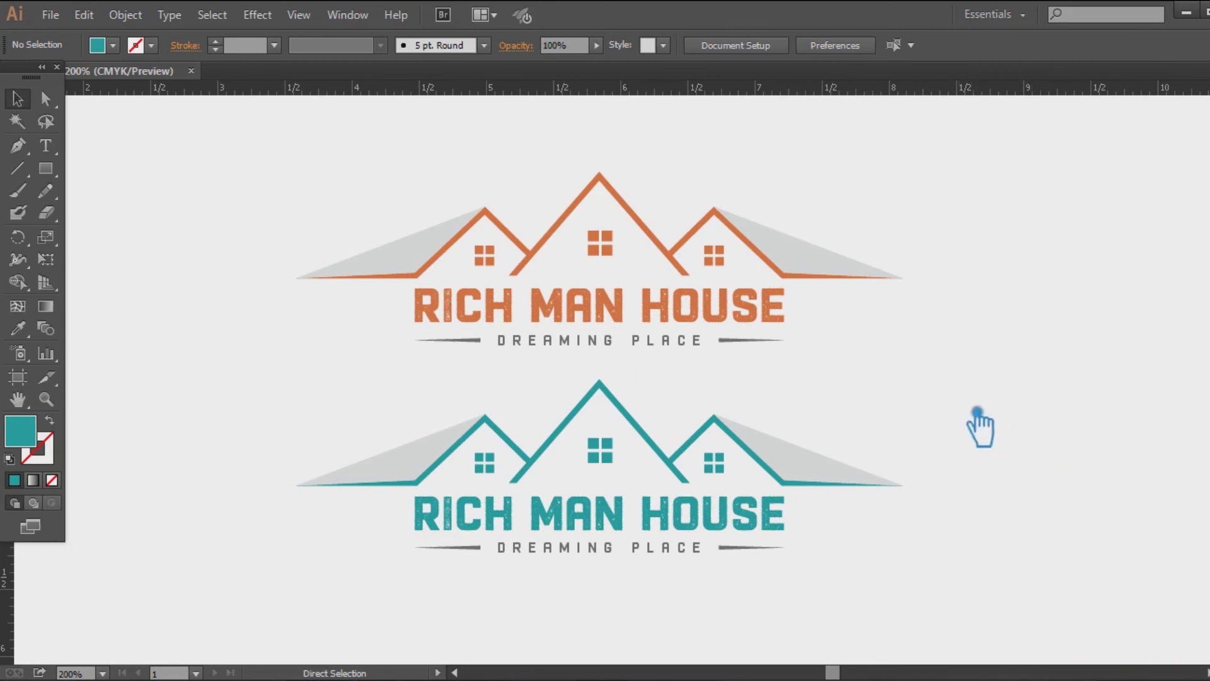